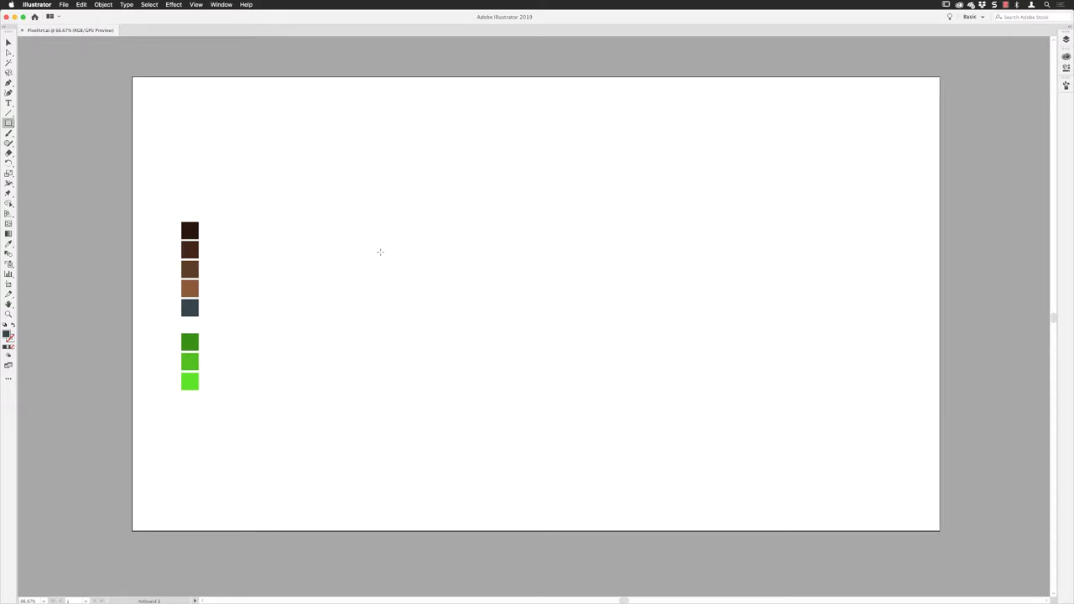
# Draw a 400 by 400 px dark slate square beside the color samples and shift it slightly closer to them
pyautogui.click(327, 222)
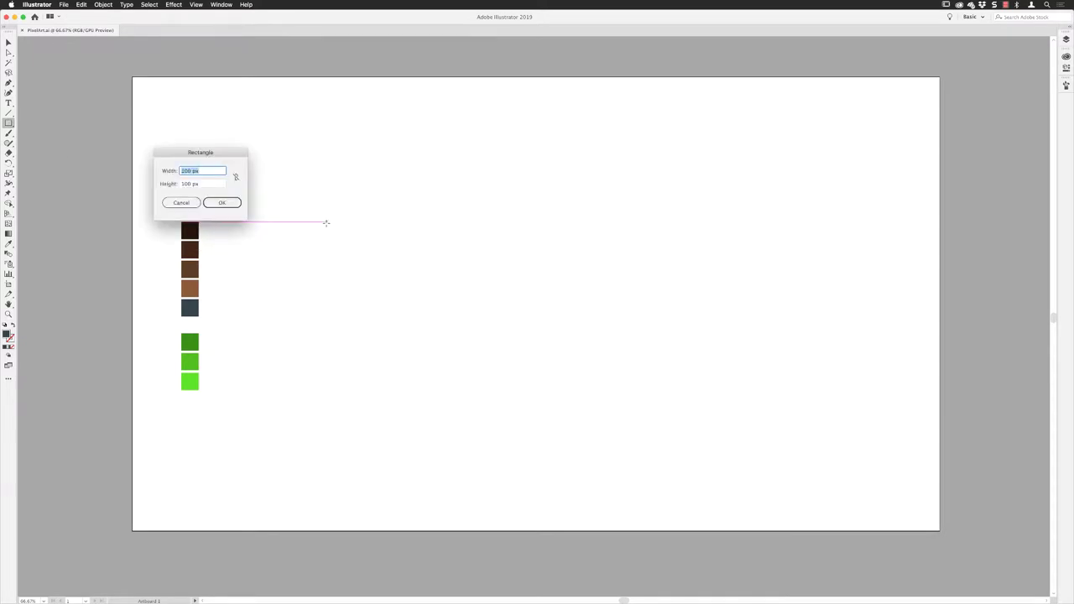
pyautogui.write('400')
pyautogui.press('Tab')
pyautogui.write('400')
pyautogui.click(220, 202)
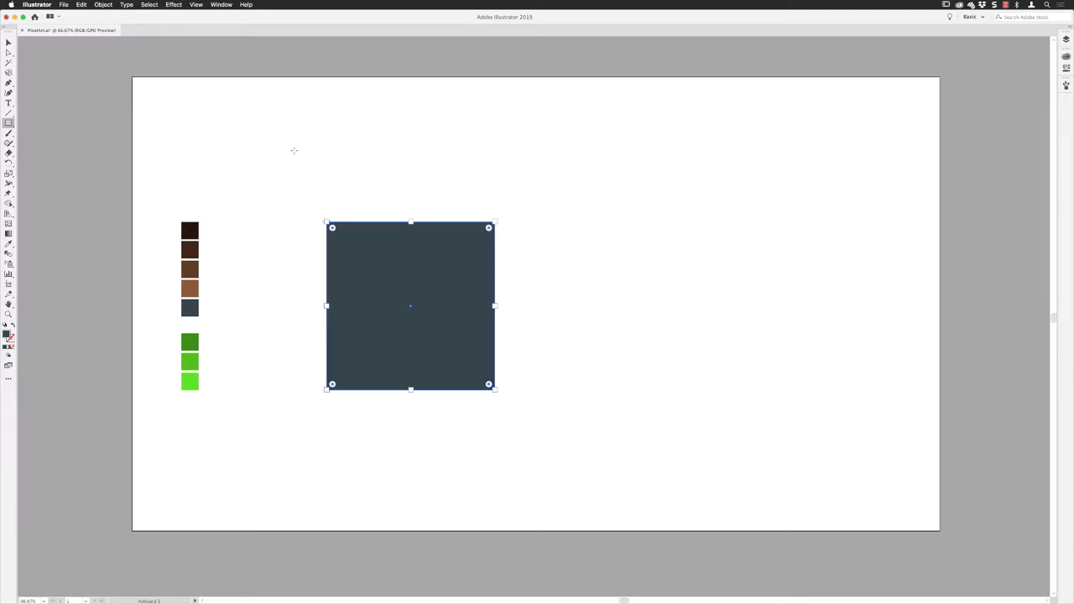
pyautogui.click(8, 42)
pyautogui.moveTo(401, 257); pyautogui.dragTo(377, 252)
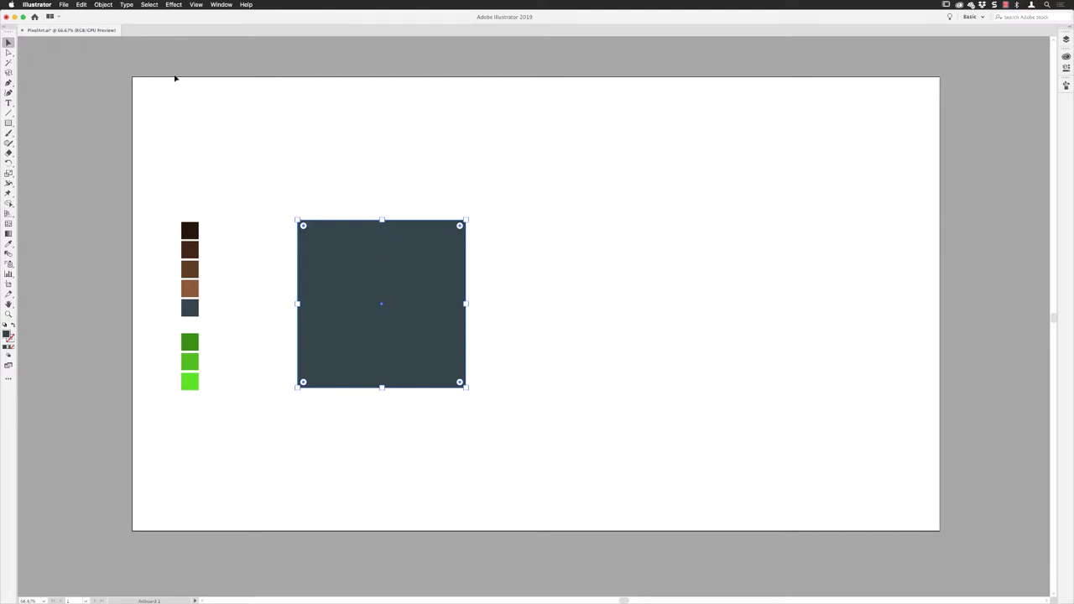
# Start Split Into Grid on the slate square with 16 rows and turn on the preview
pyautogui.click(104, 5)
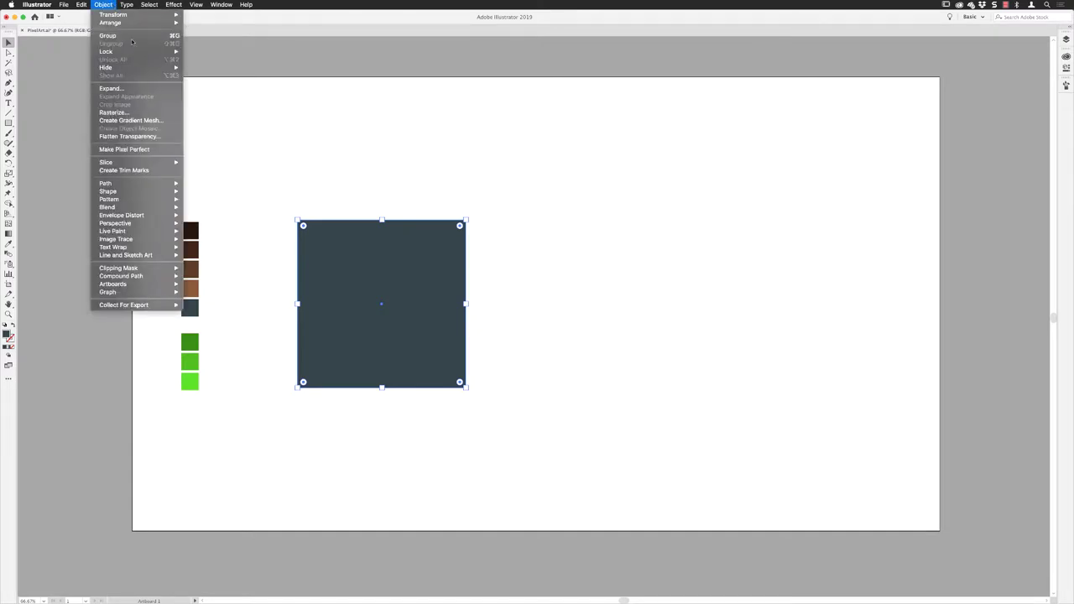
pyautogui.moveTo(164, 184)
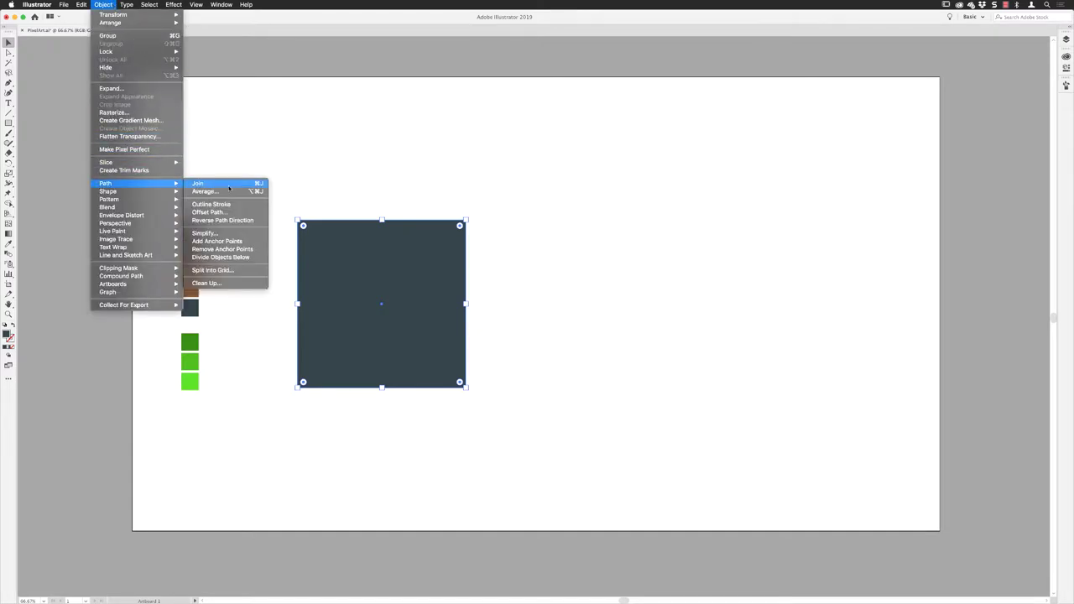
pyautogui.click(223, 270)
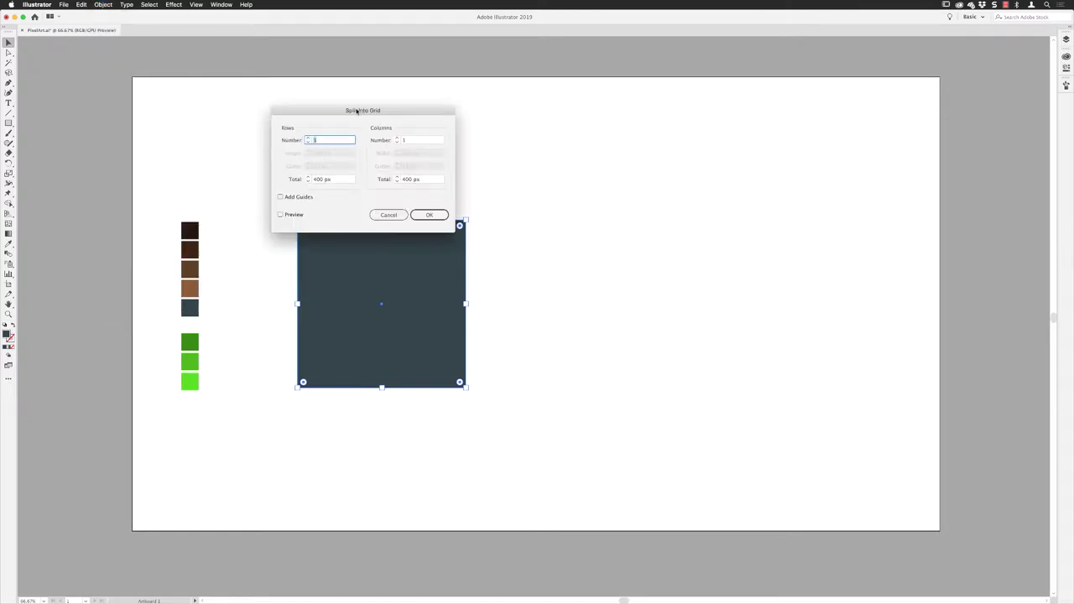
pyautogui.moveTo(364, 111); pyautogui.dragTo(498, 107)
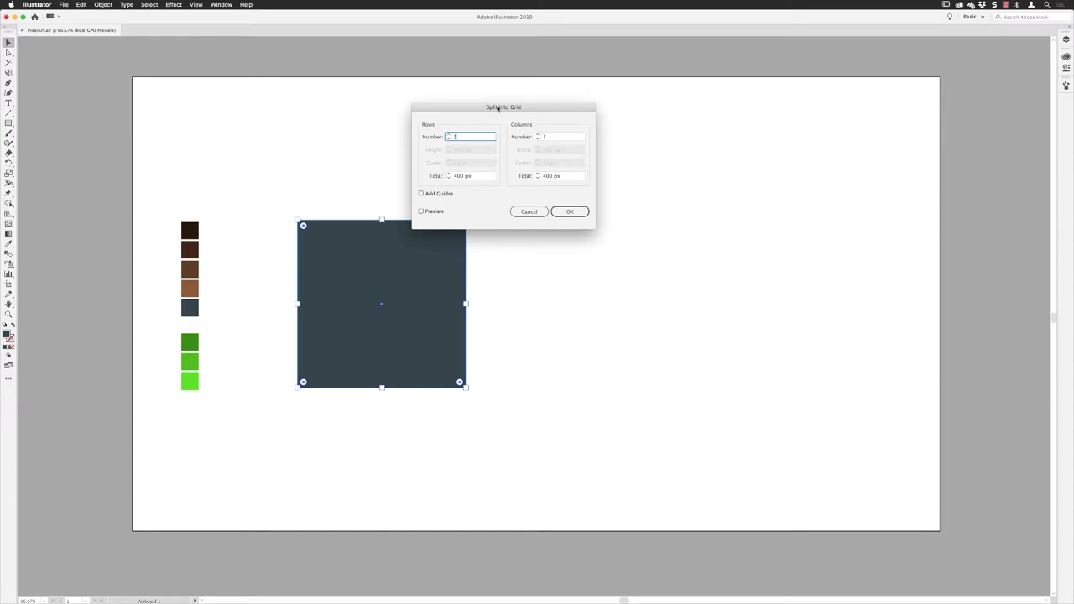
pyautogui.click(466, 136)
pyautogui.moveTo(467, 136); pyautogui.dragTo(452, 137)
pyautogui.write('16')
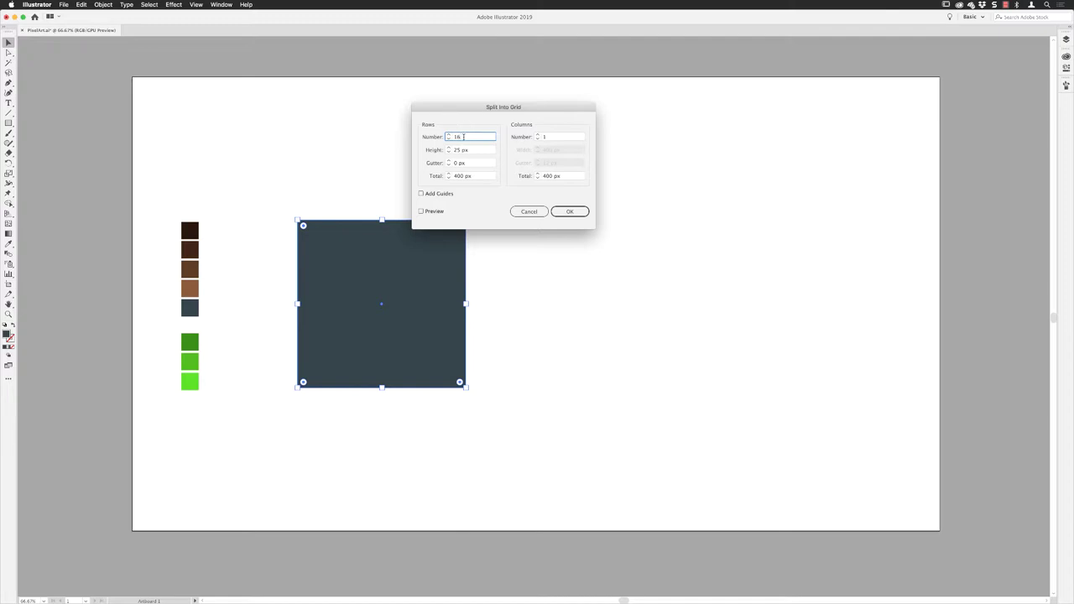
pyautogui.click(463, 149)
pyautogui.click(421, 212)
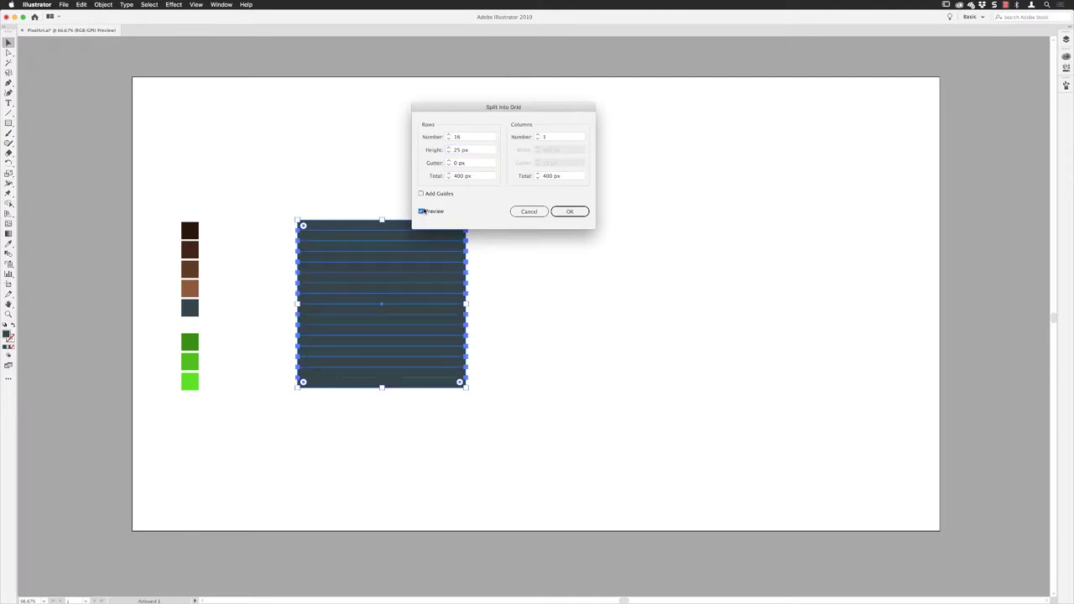
# Set the grid to 16 columns with a 0 px column gutter and apply the split
pyautogui.doubleClick(548, 137)
pyautogui.write('16')
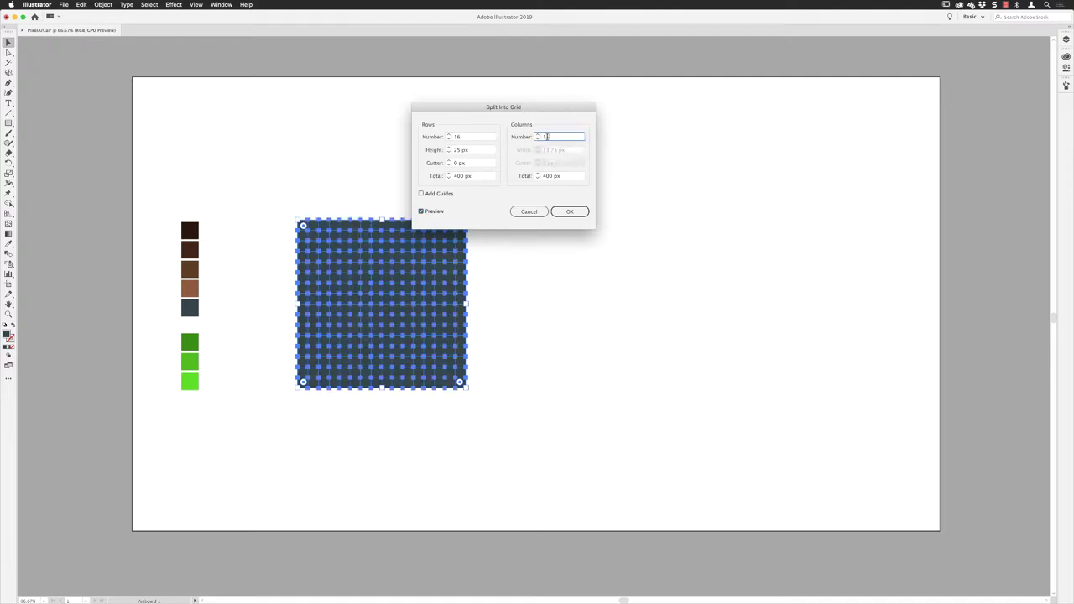
pyautogui.press('Tab')
pyautogui.click(563, 163)
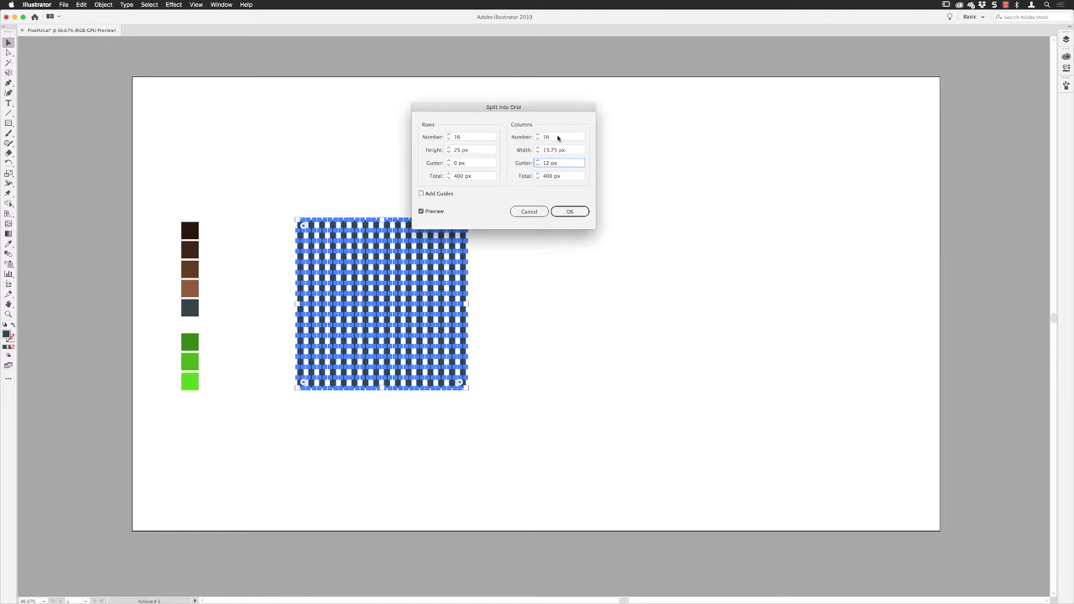
pyautogui.moveTo(563, 164); pyautogui.dragTo(528, 160)
pyautogui.write('0')
pyautogui.click(560, 136)
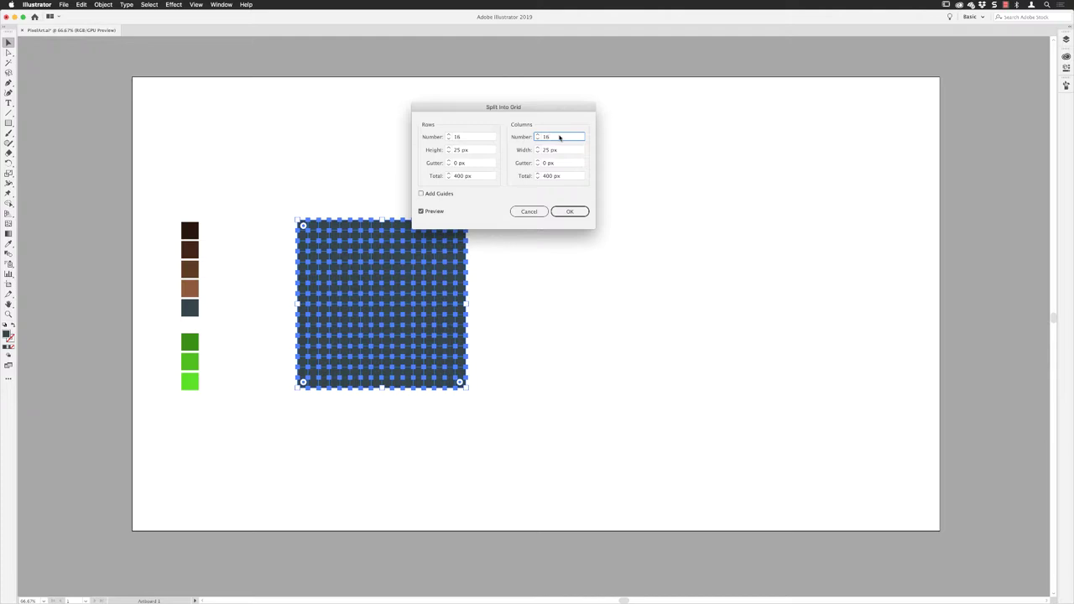
pyautogui.click(570, 211)
pyautogui.click(443, 187)
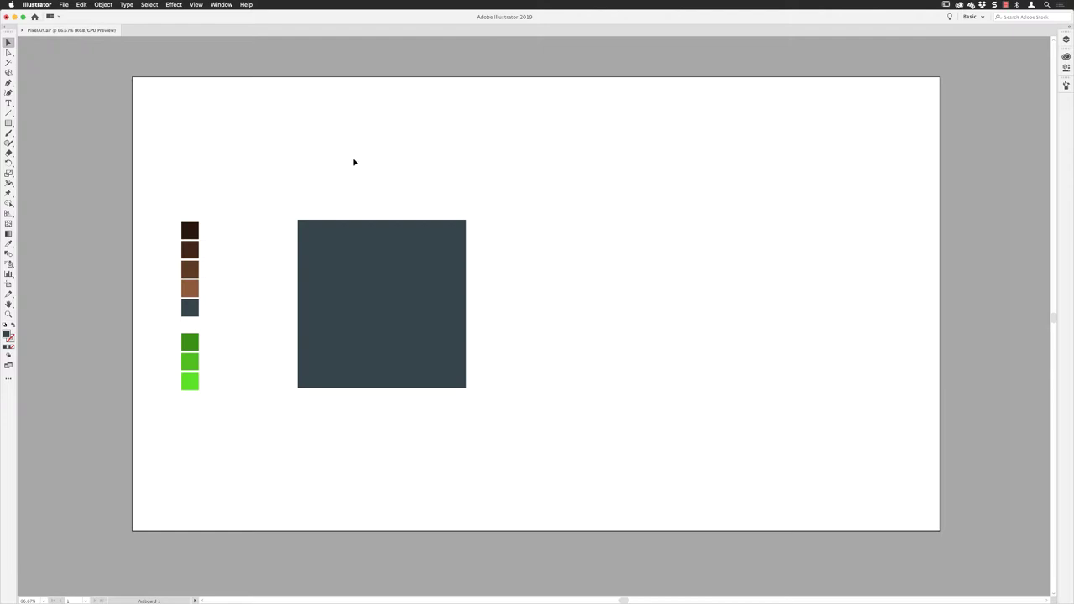
# Bring up the swatches and create a color group named Soil from the four brown samples and the slate sample
pyautogui.click(222, 5)
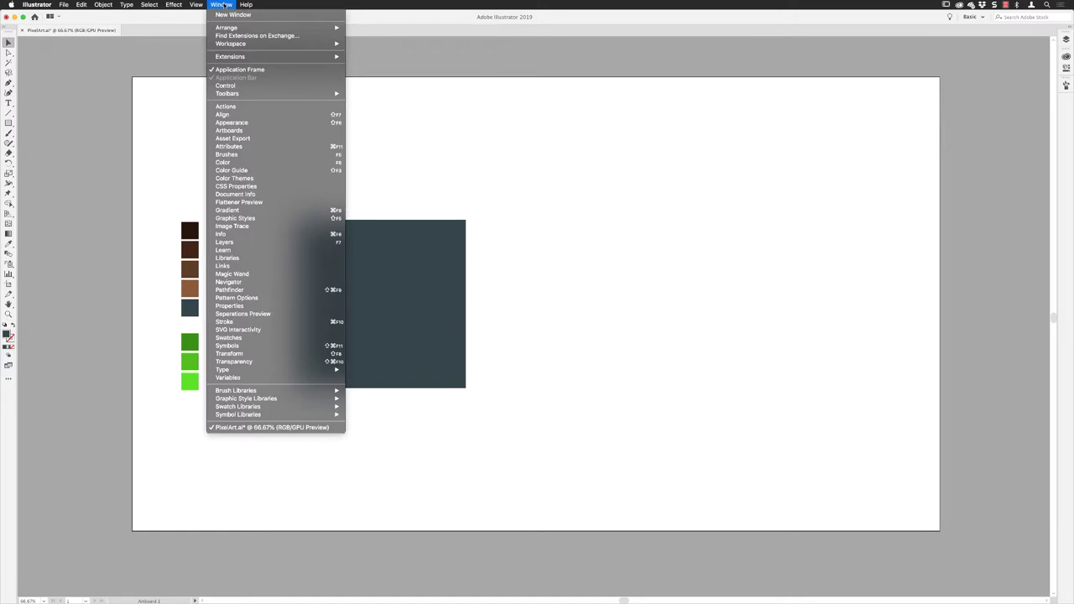
pyautogui.click(229, 337)
pyautogui.moveTo(110, 97); pyautogui.dragTo(286, 102)
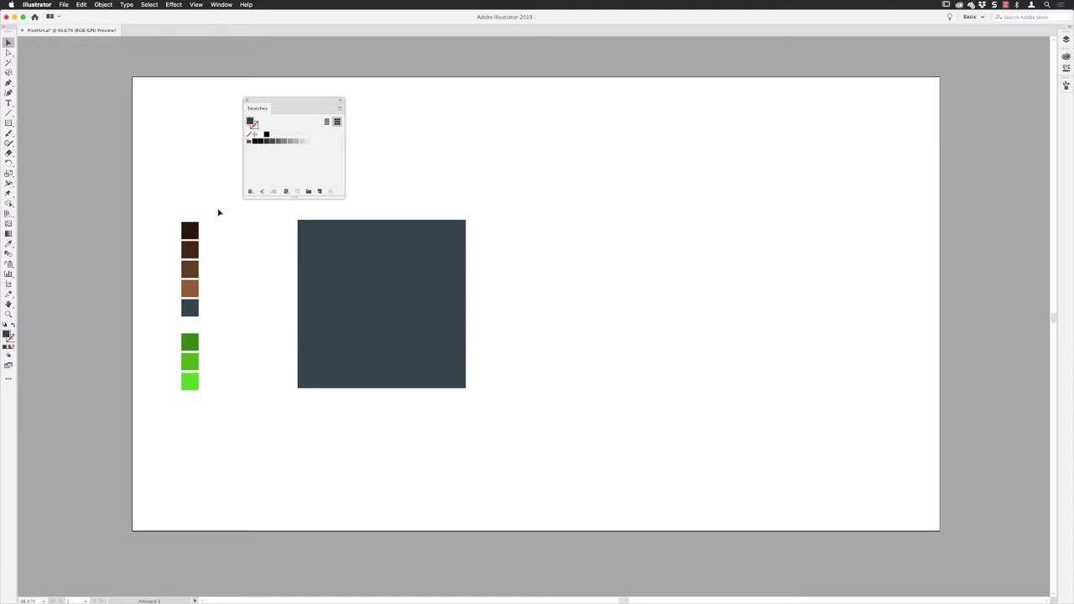
pyautogui.moveTo(218, 207); pyautogui.dragTo(162, 320)
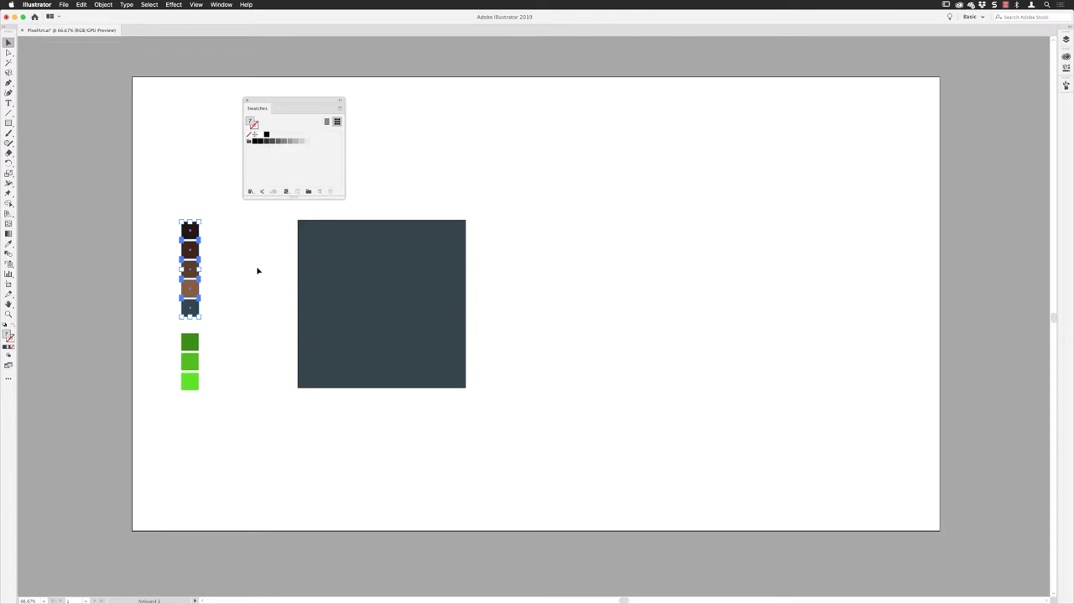
pyautogui.click(309, 193)
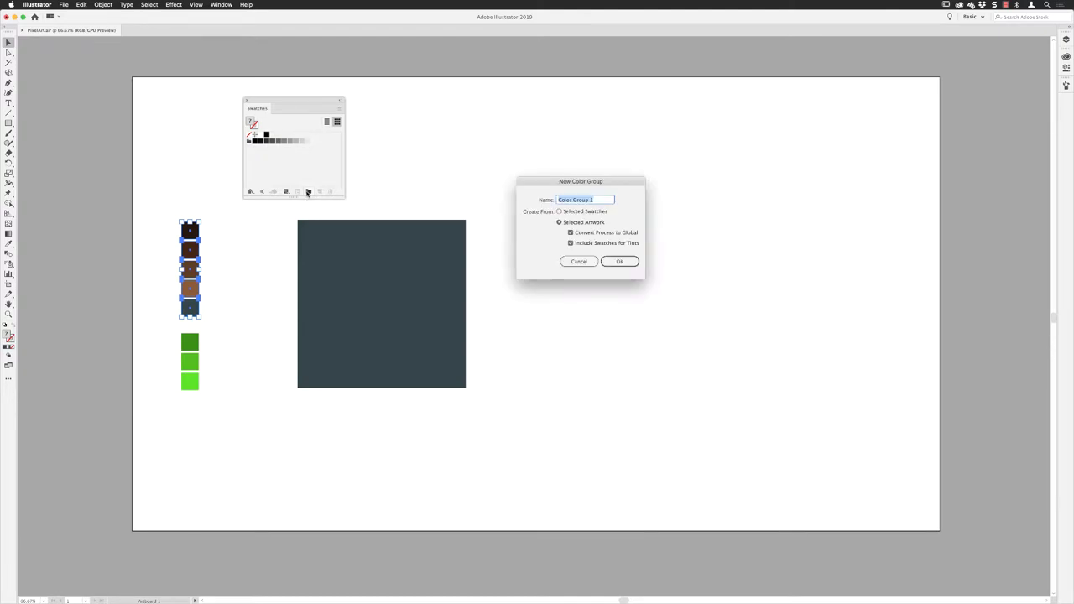
pyautogui.write('Soil')
pyautogui.click(619, 262)
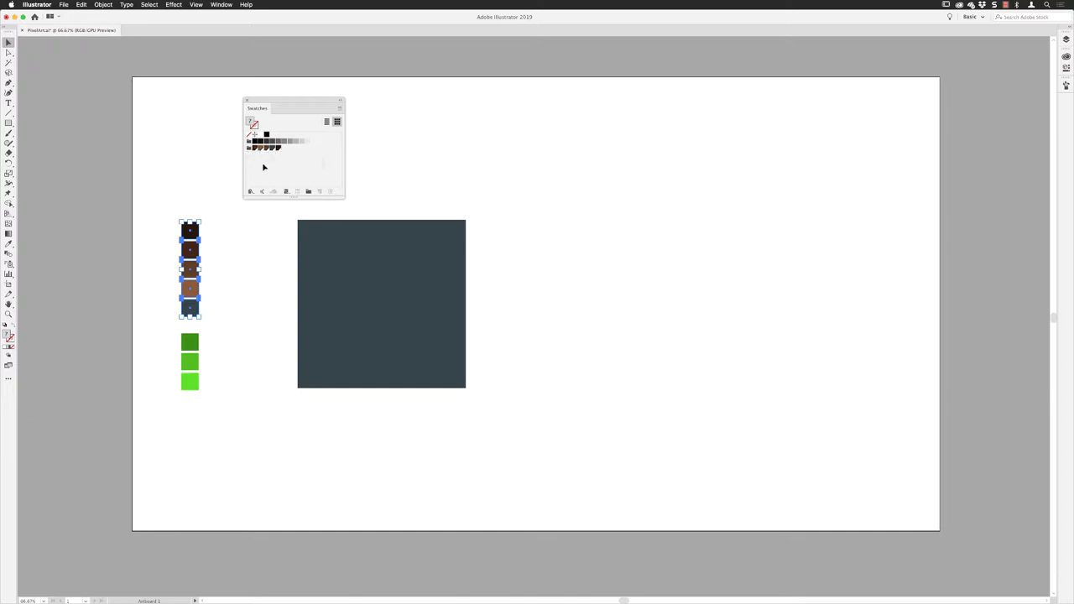
pyautogui.click(233, 246)
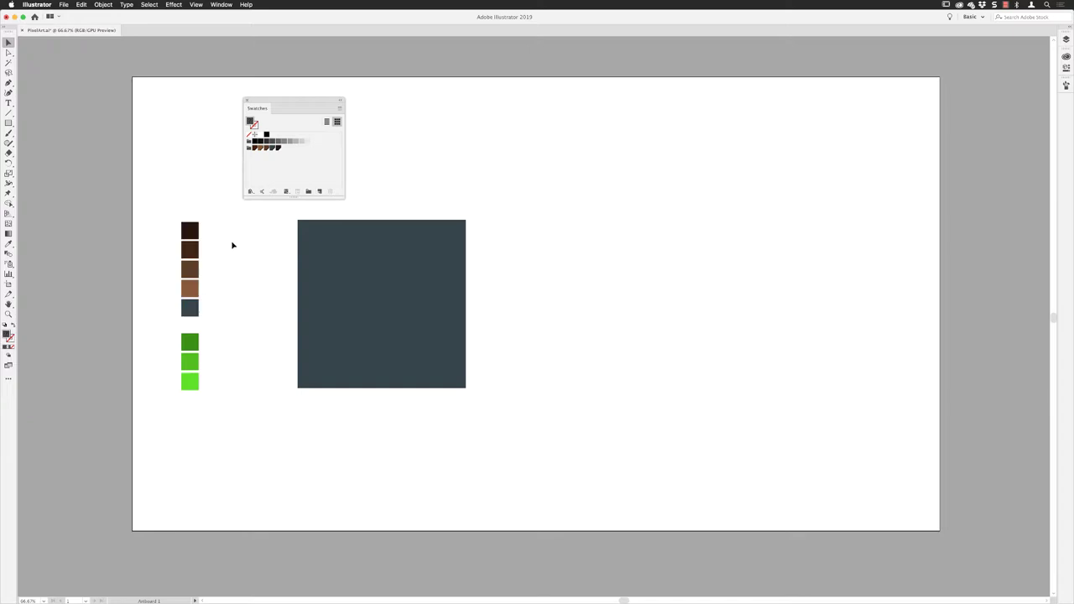
# Create a color group named Grass from the three green sample squares
pyautogui.moveTo(212, 327); pyautogui.dragTo(178, 408)
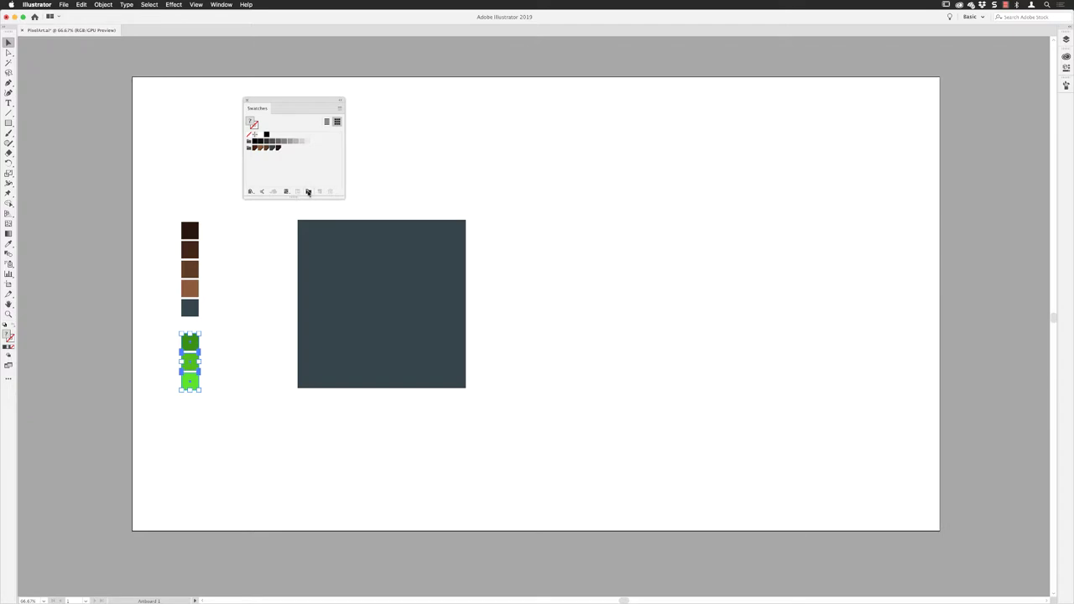
pyautogui.click(308, 193)
pyautogui.write('Gras')
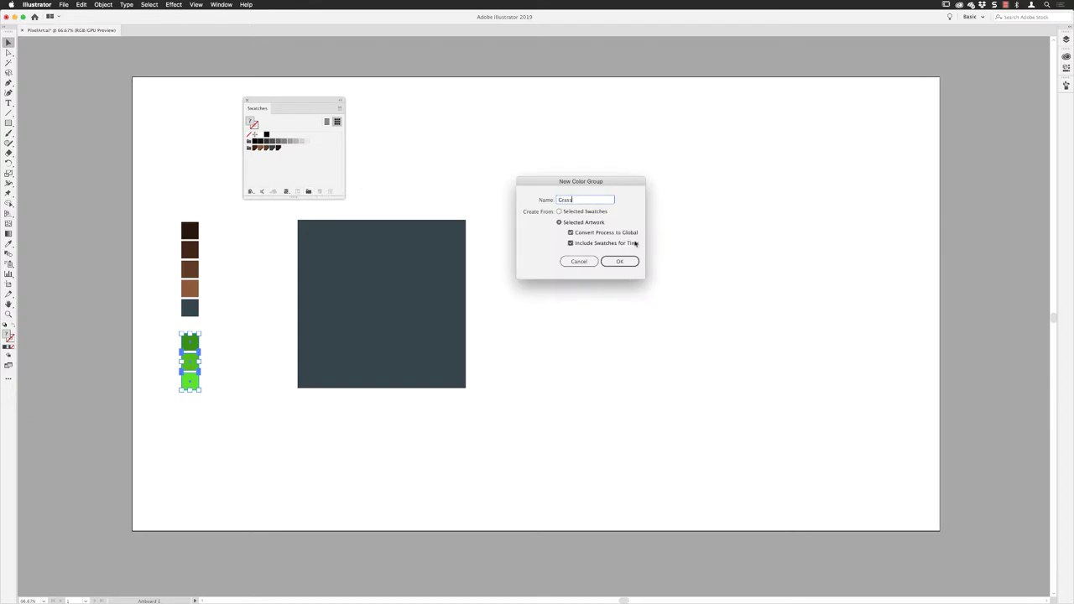
pyautogui.write('s')
pyautogui.click(618, 261)
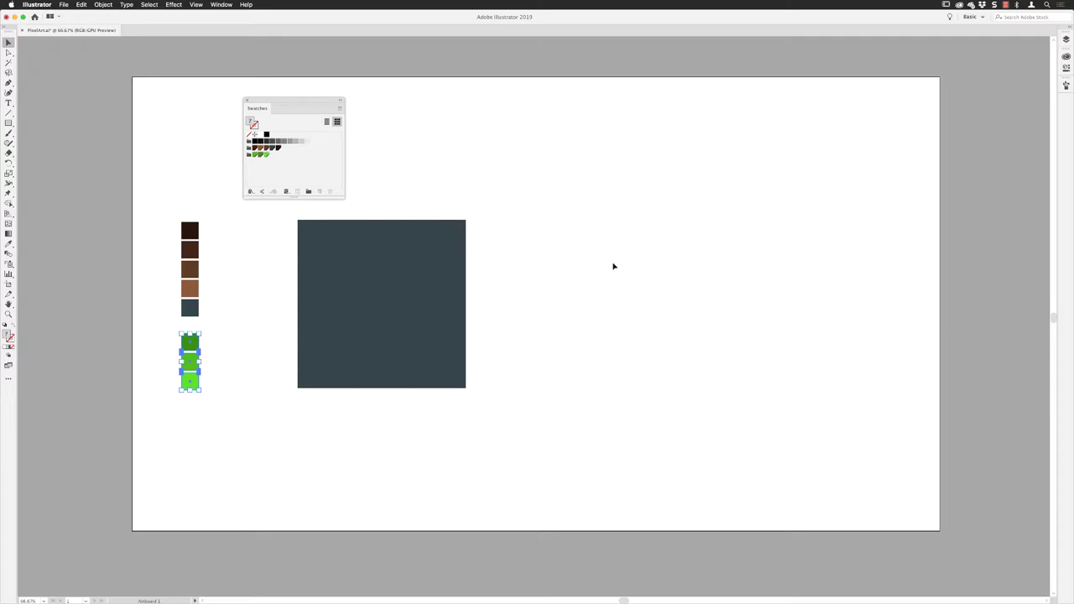
pyautogui.click(469, 169)
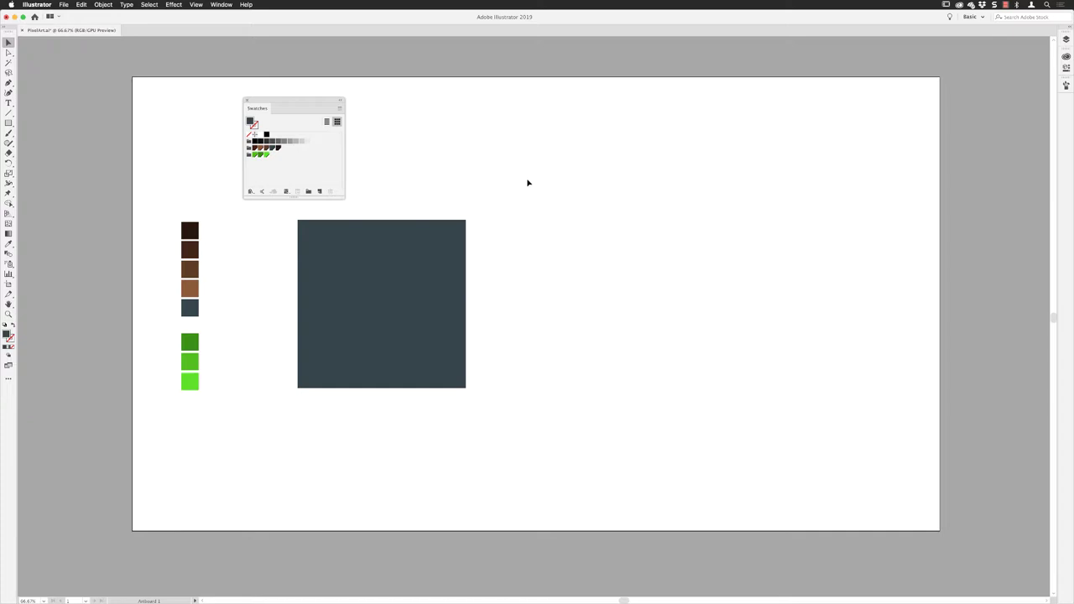
# Fill all tiles of the grid with random Soil group colors using the RandomSwatchesFill script
pyautogui.moveTo(488, 210); pyautogui.dragTo(287, 411)
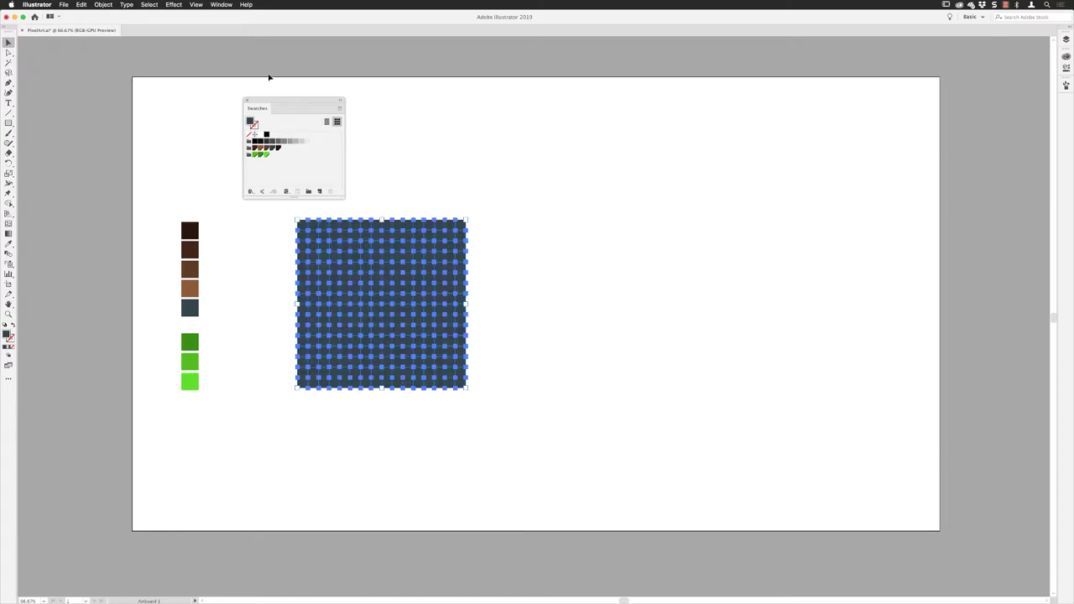
pyautogui.click(249, 149)
pyautogui.click(64, 5)
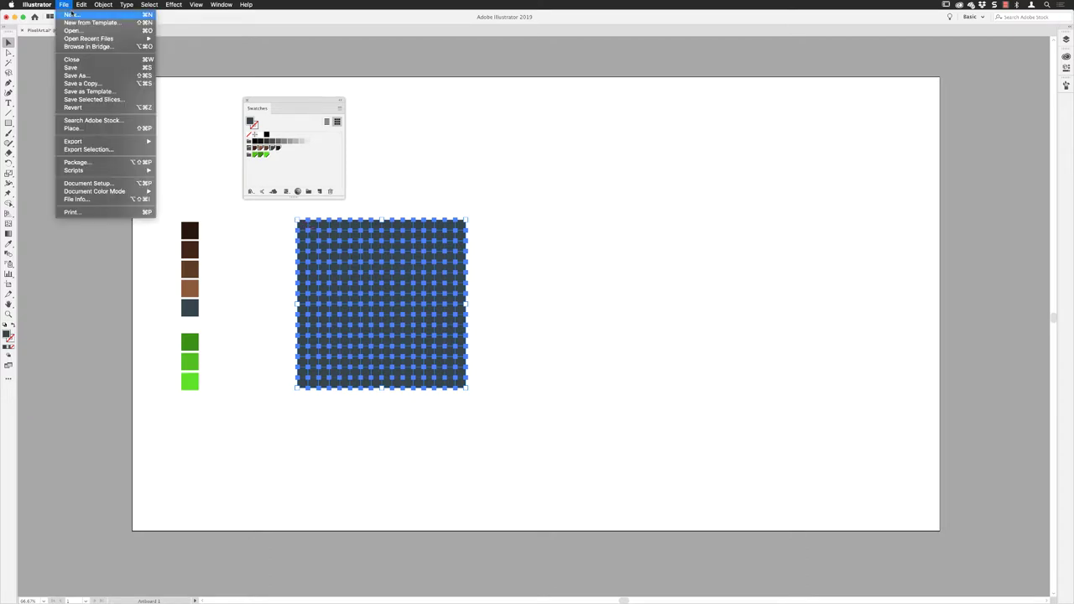
pyautogui.moveTo(126, 171)
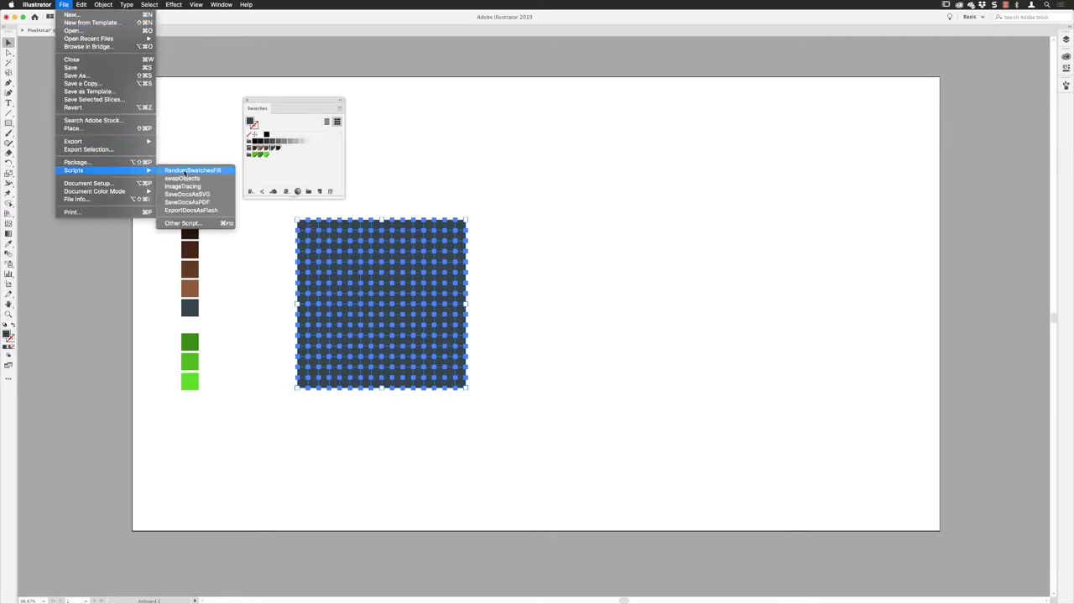
pyautogui.click(184, 173)
pyautogui.click(451, 164)
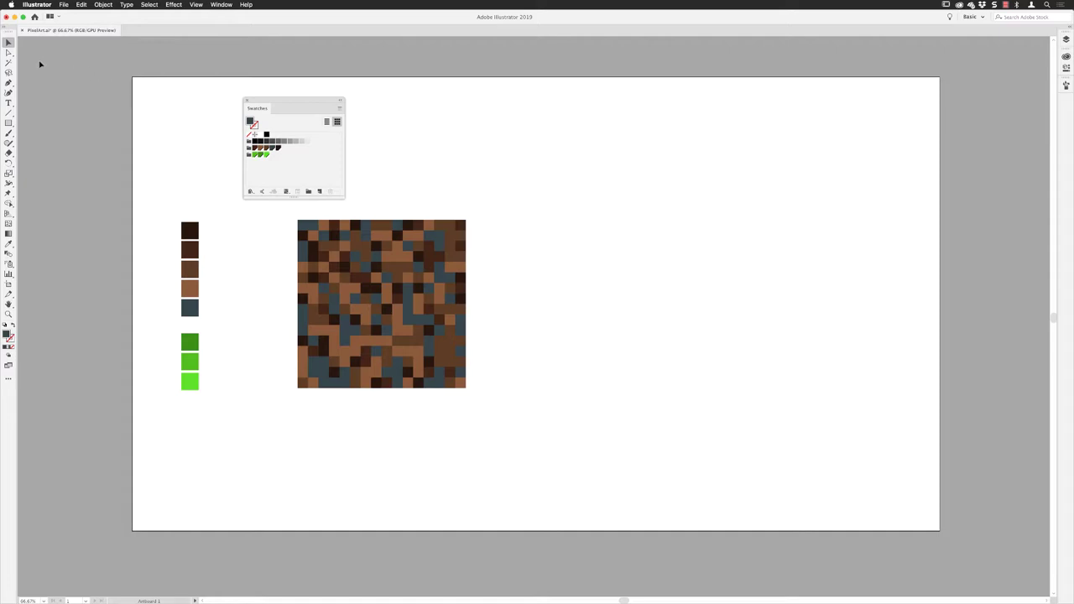
# Lasso an irregular strip of tiles across the block's top two rows and fill it with random Grass colors using RandomSwatchesFill
pyautogui.click(8, 74)
pyautogui.moveTo(291, 215)
pyautogui.mouseDown()
pyautogui.moveTo(286, 227)
pyautogui.moveTo(309, 242)
pyautogui.moveTo(361, 228)
pyautogui.moveTo(400, 238)
pyautogui.moveTo(411, 227)
pyautogui.moveTo(455, 242)
pyautogui.moveTo(460, 225)
pyautogui.moveTo(485, 225)
pyautogui.moveTo(437, 203)
pyautogui.moveTo(319, 201)
pyautogui.moveTo(289, 214)
pyautogui.mouseUp()
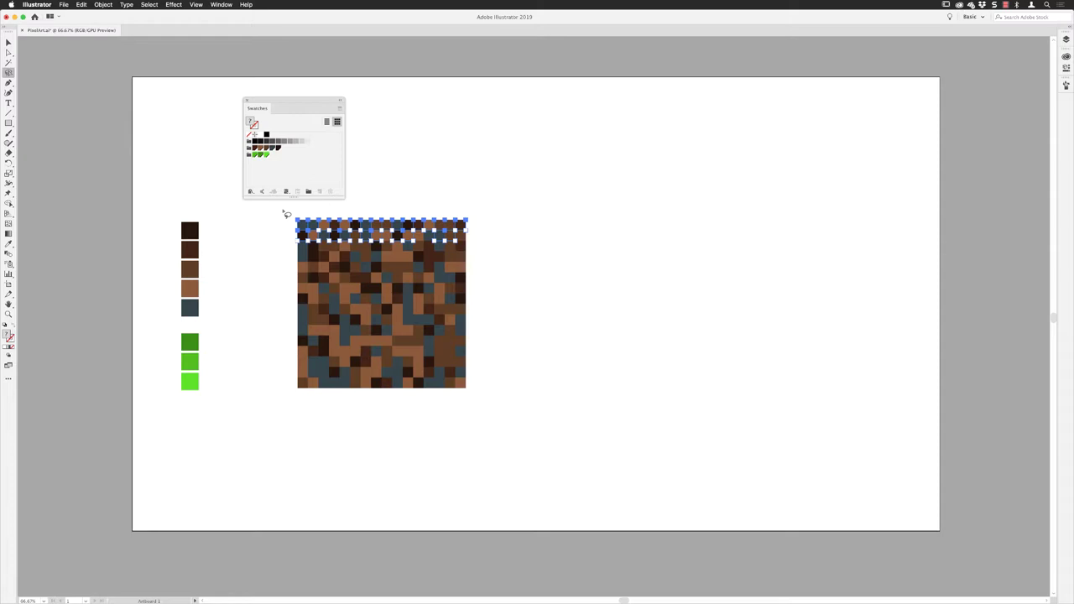
pyautogui.click(249, 155)
pyautogui.click(64, 4)
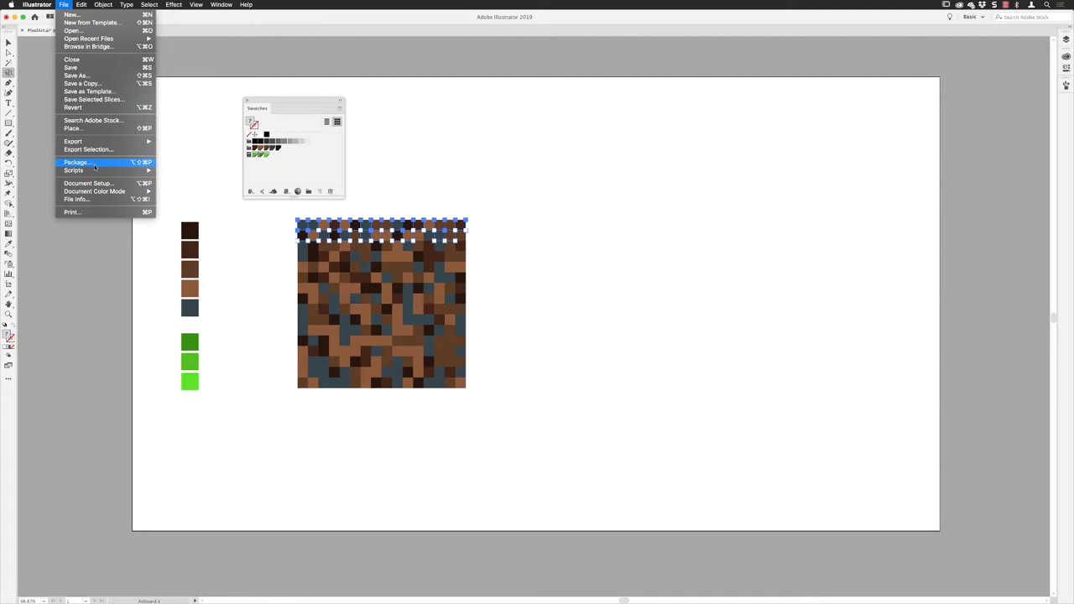
pyautogui.moveTo(95, 170)
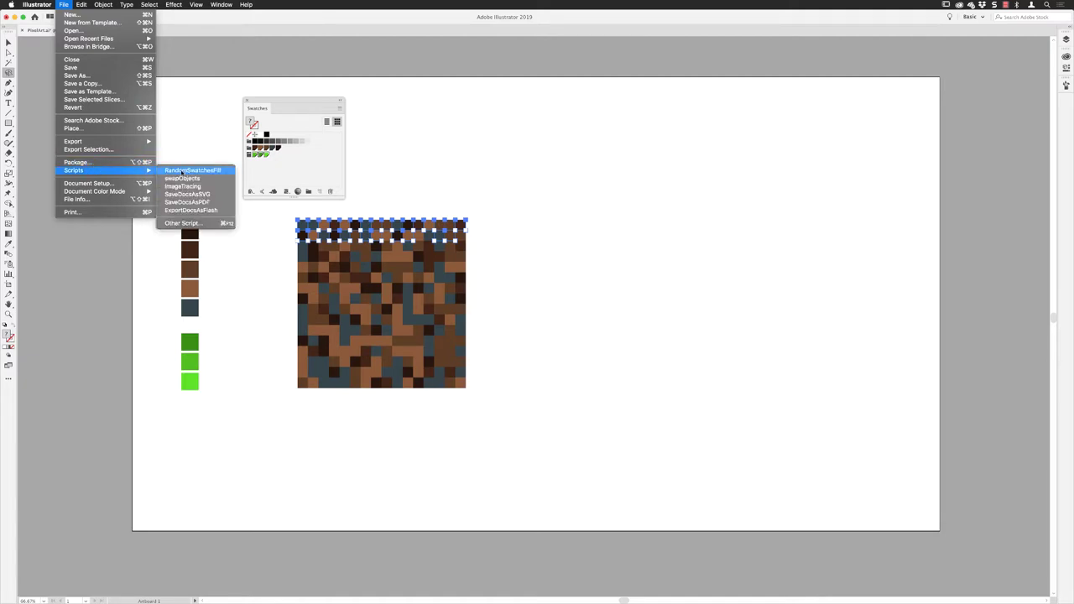
pyautogui.click(183, 171)
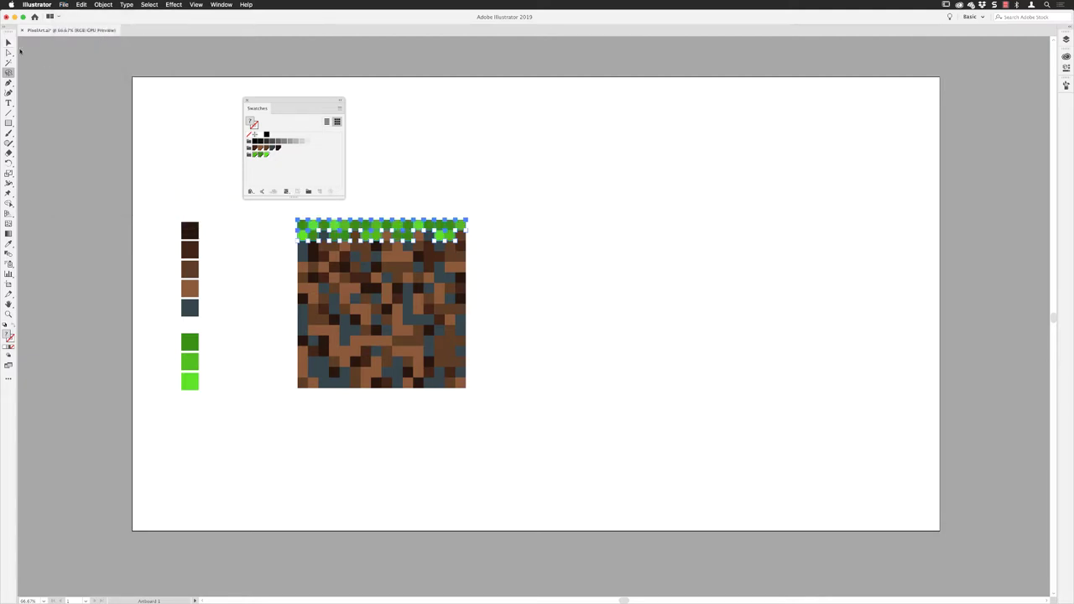
pyautogui.click(9, 42)
pyautogui.click(209, 168)
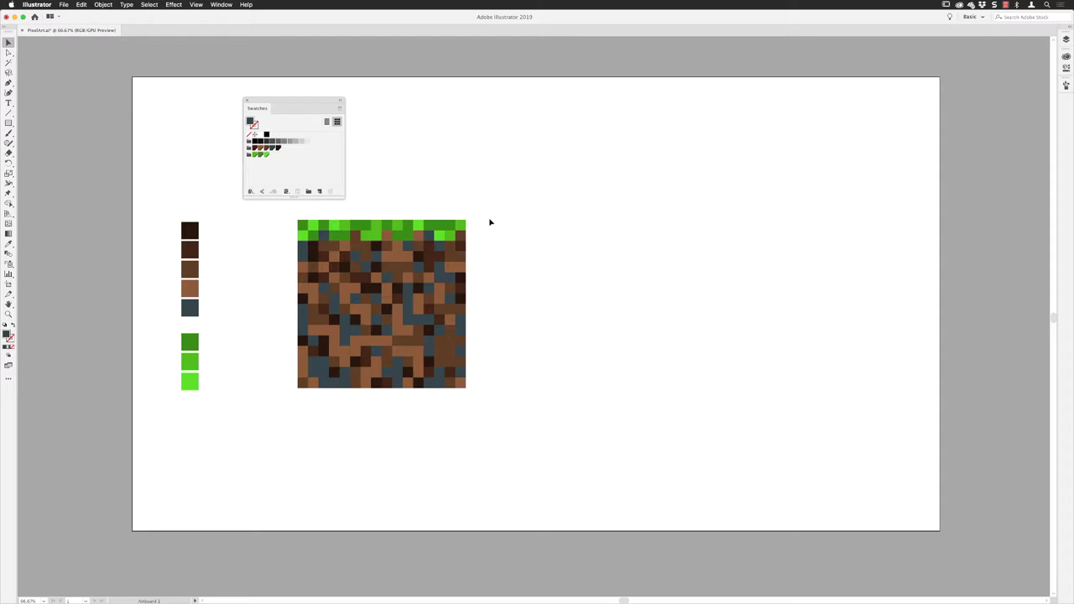
# Duplicate the whole grass-and-soil block and place the copy beside the original on its right
pyautogui.moveTo(490, 216); pyautogui.dragTo(454, 213)
pyautogui.moveTo(242, 415); pyautogui.dragTo(241, 415)
pyautogui.moveTo(336, 225); pyautogui.dragTo(527, 227)
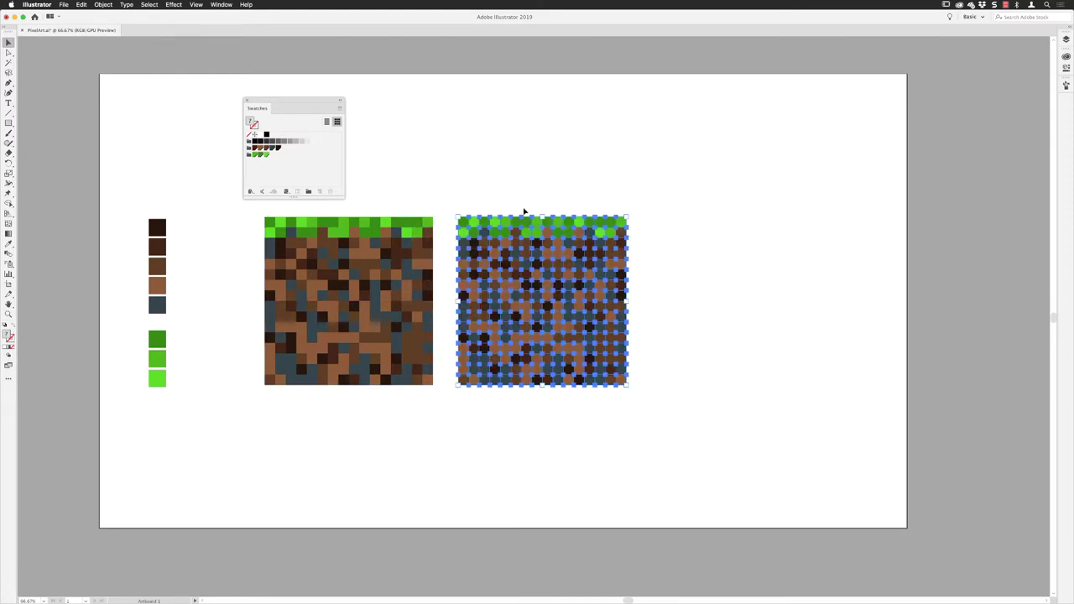
pyautogui.click(527, 161)
# Refill the copied block's tiles below its top two rows with random Soil group colors using RandomSwatchesFill
pyautogui.moveTo(516, 326); pyautogui.dragTo(450, 395)
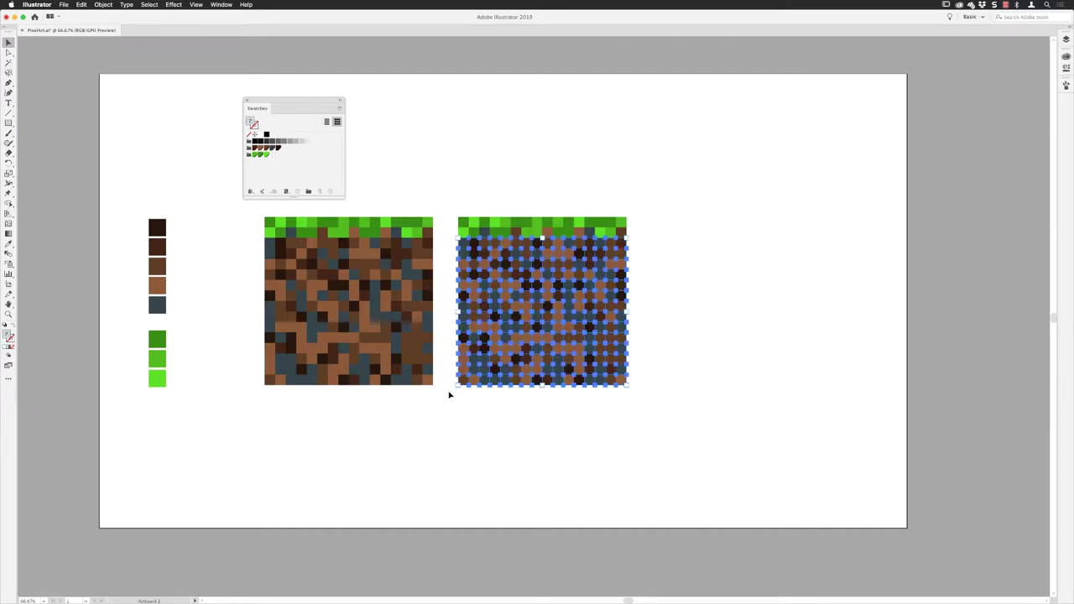
pyautogui.click(248, 148)
pyautogui.click(64, 4)
pyautogui.moveTo(121, 173)
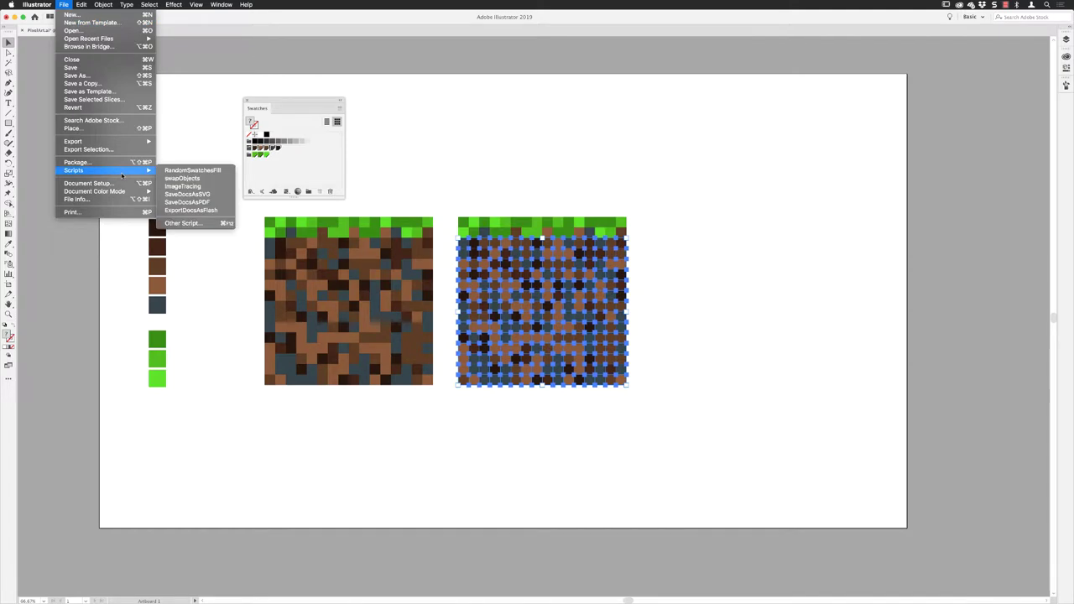
pyautogui.click(189, 170)
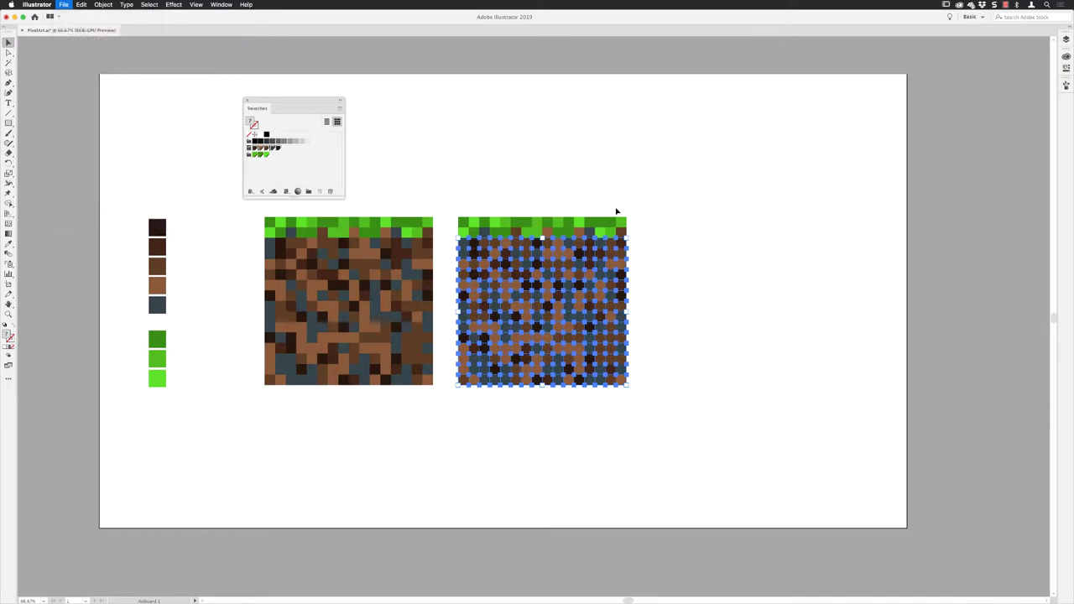
pyautogui.click(567, 152)
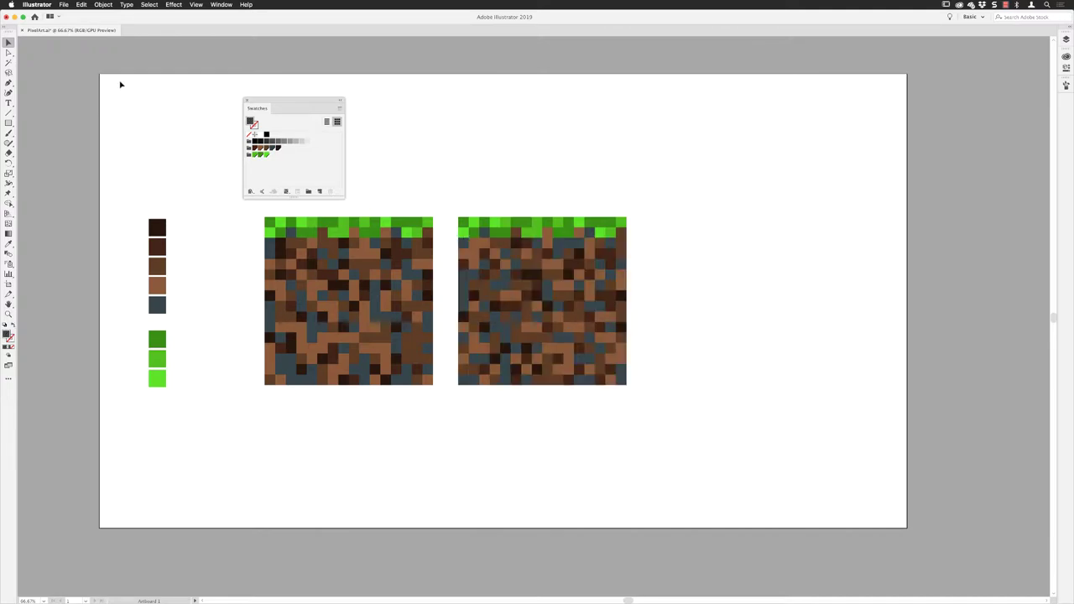
# Lasso an irregular strip of tiles along the copied block's top edge and fill it with random Grass colors using RandomSwatchesFill
pyautogui.click(8, 73)
pyautogui.moveTo(446, 205)
pyautogui.mouseDown()
pyautogui.moveTo(478, 238)
pyautogui.moveTo(485, 225)
pyautogui.moveTo(488, 244)
pyautogui.moveTo(500, 224)
pyautogui.moveTo(522, 237)
pyautogui.moveTo(527, 224)
pyautogui.moveTo(552, 238)
pyautogui.moveTo(557, 225)
pyautogui.moveTo(561, 244)
pyautogui.moveTo(612, 224)
pyautogui.moveTo(451, 204)
pyautogui.mouseUp()
pyautogui.click(248, 155)
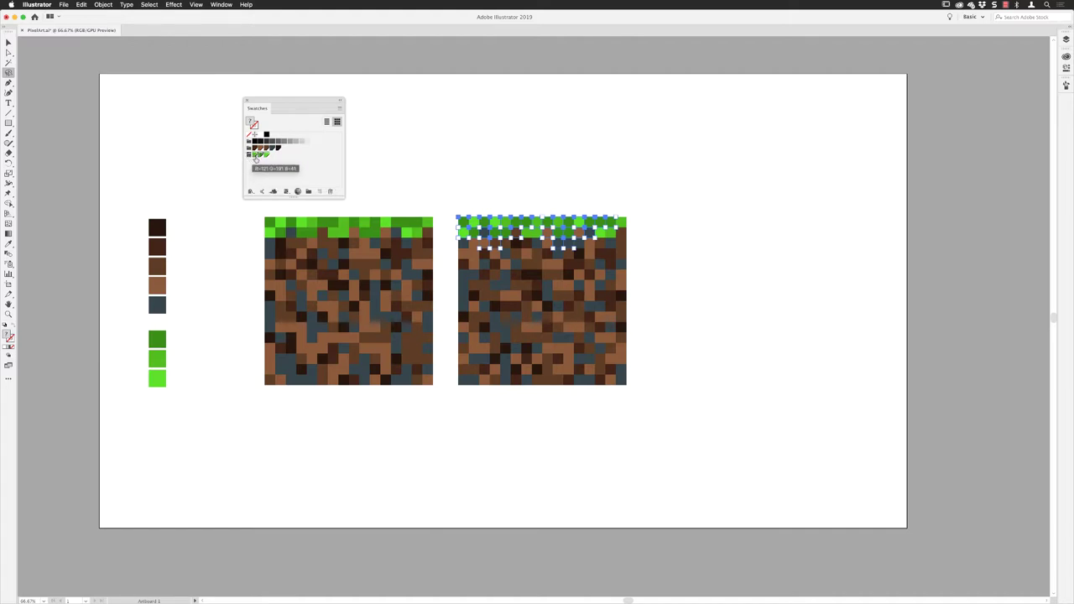
pyautogui.click(63, 4)
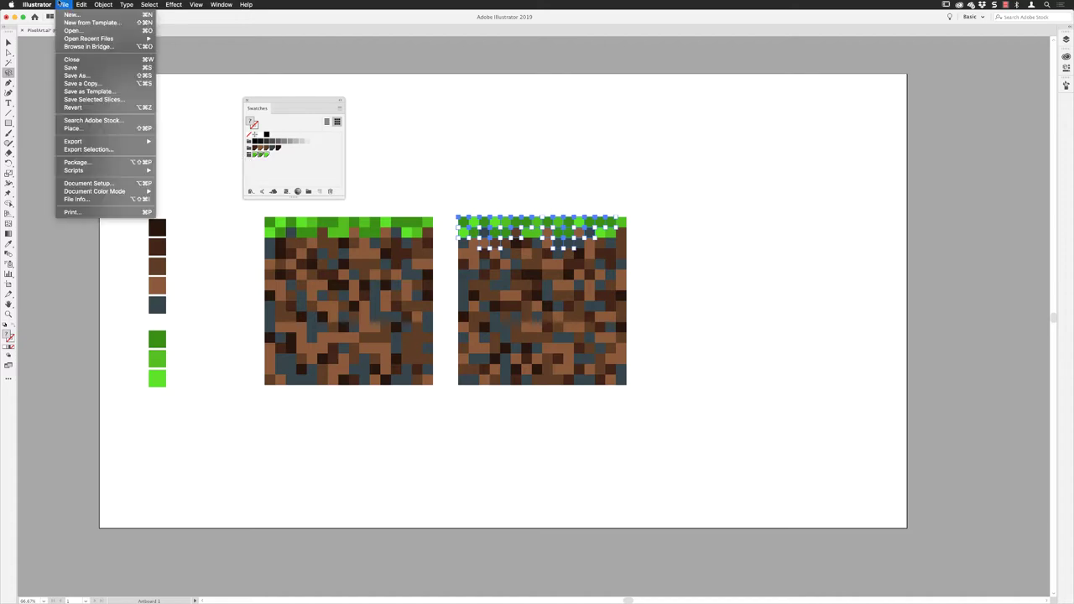
pyautogui.moveTo(106, 171)
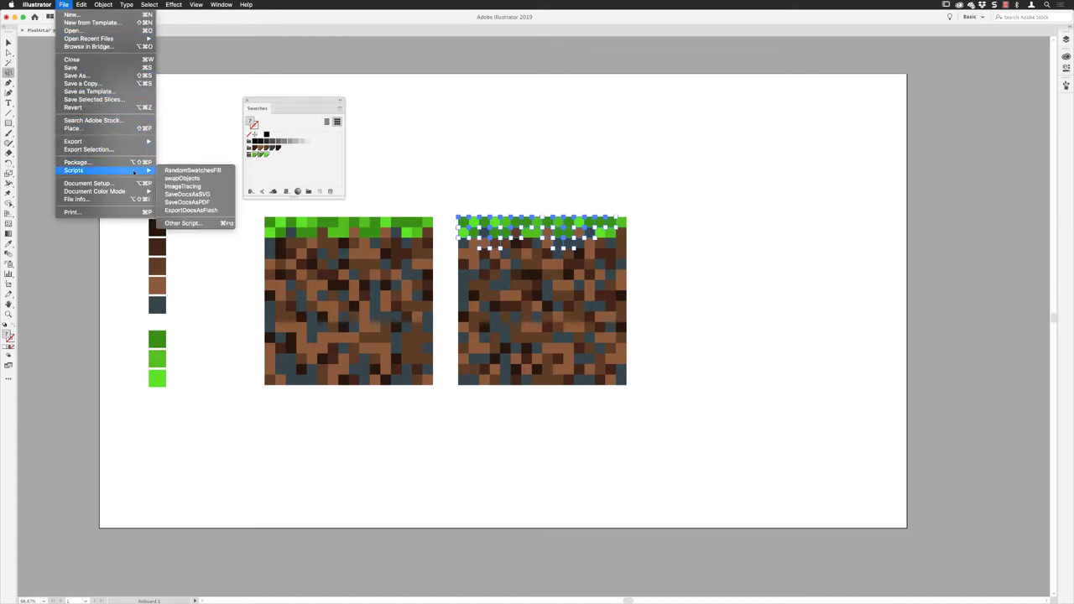
pyautogui.click(182, 171)
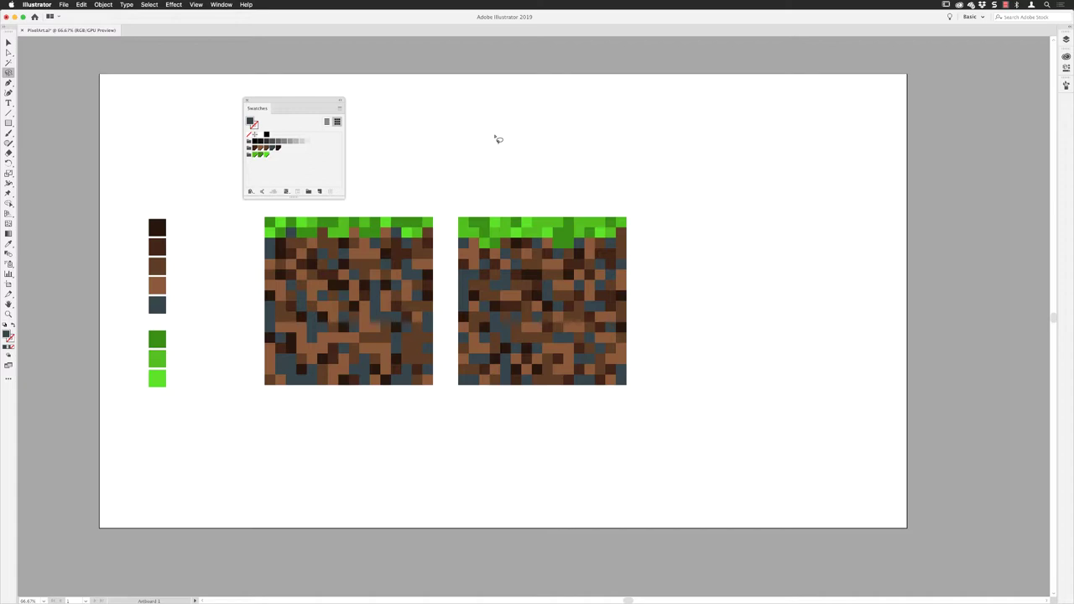
# Duplicate the whole second block and place the copy beside it on its right
pyautogui.click(9, 42)
pyautogui.moveTo(445, 420); pyautogui.dragTo(501, 387)
pyautogui.moveTo(506, 238); pyautogui.dragTo(702, 240)
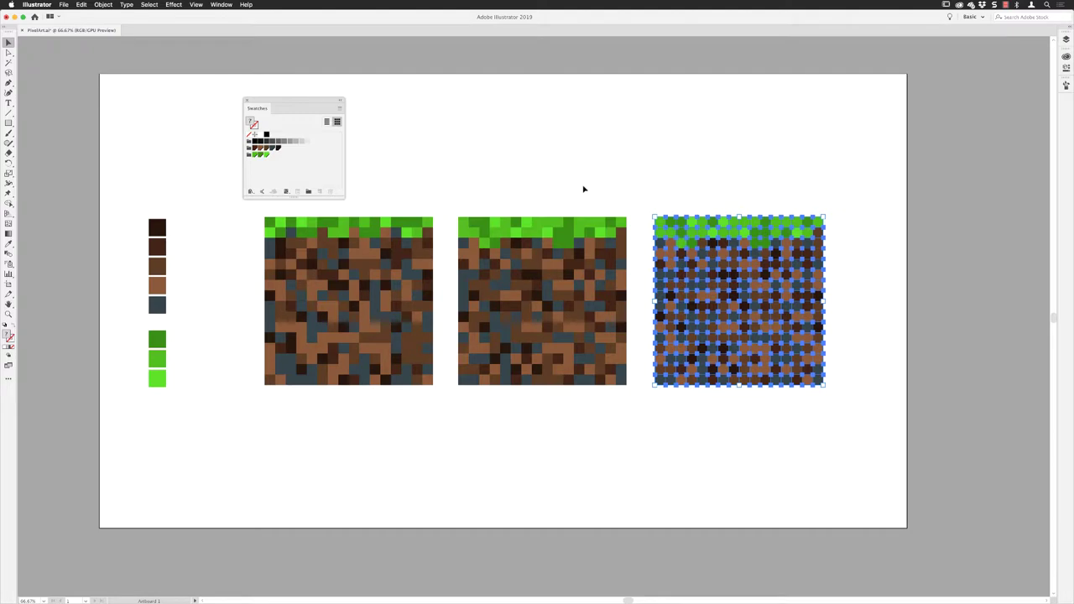
# Fill all tiles of the third block with random Grass group colors, running RandomSwatchesFill twice for a fresh distribution
pyautogui.click(249, 155)
pyautogui.click(63, 4)
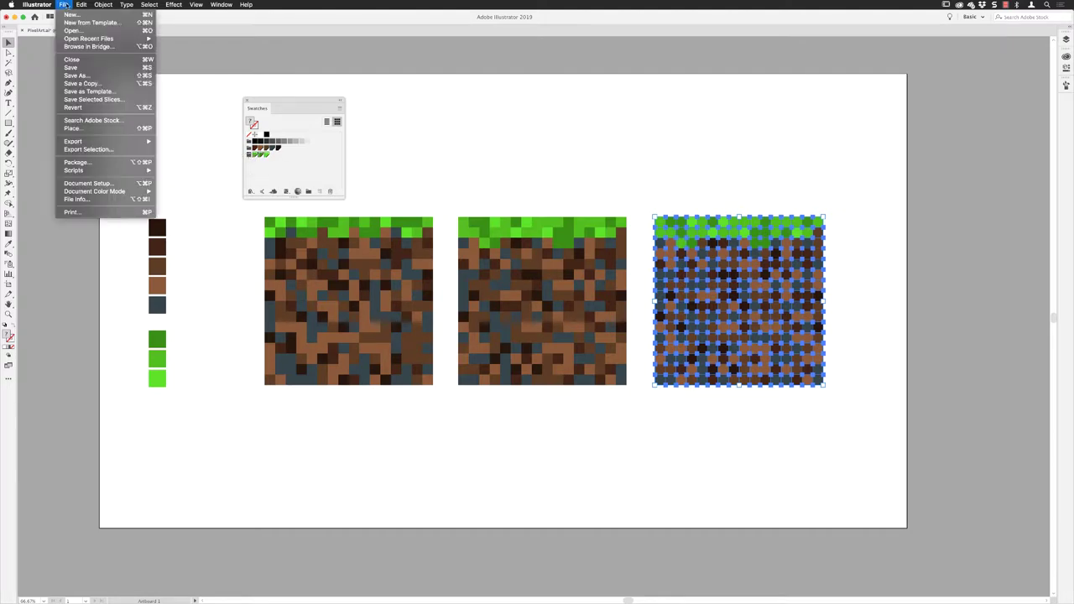
pyautogui.moveTo(96, 170)
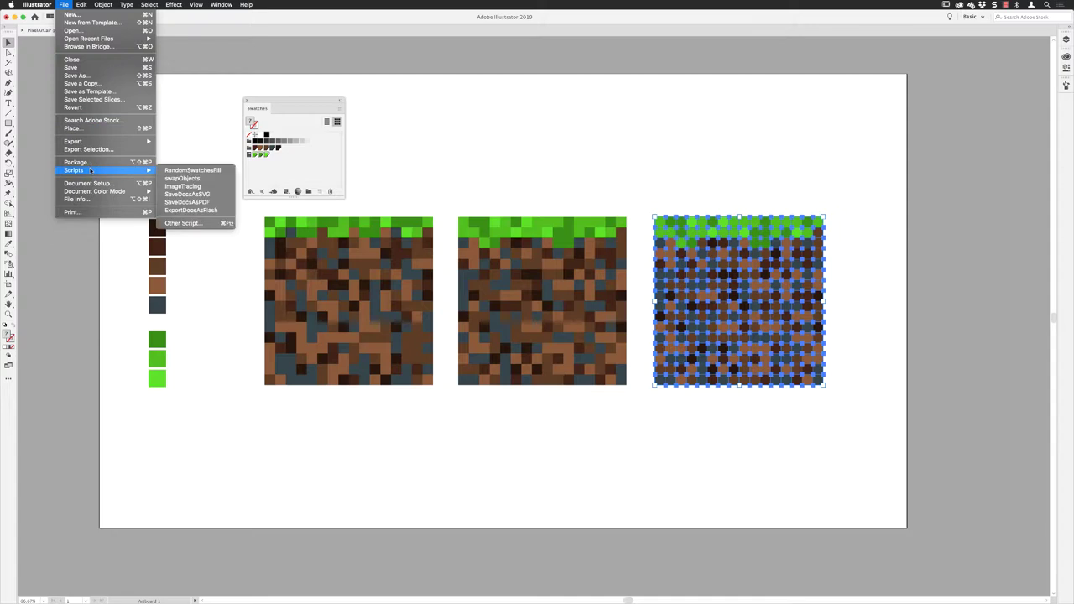
pyautogui.click(181, 172)
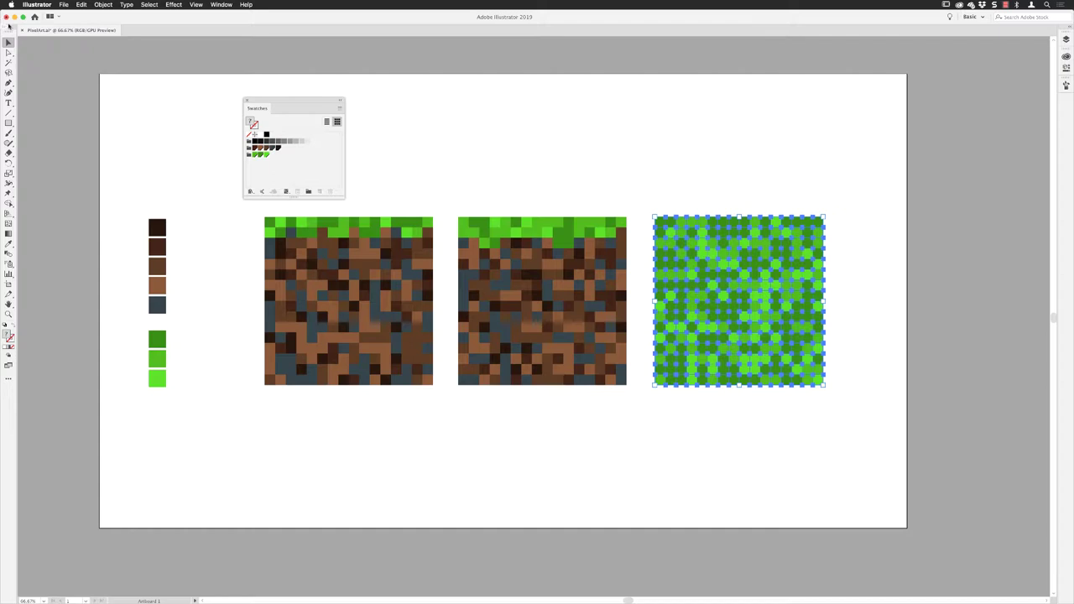
pyautogui.click(248, 156)
pyautogui.click(63, 4)
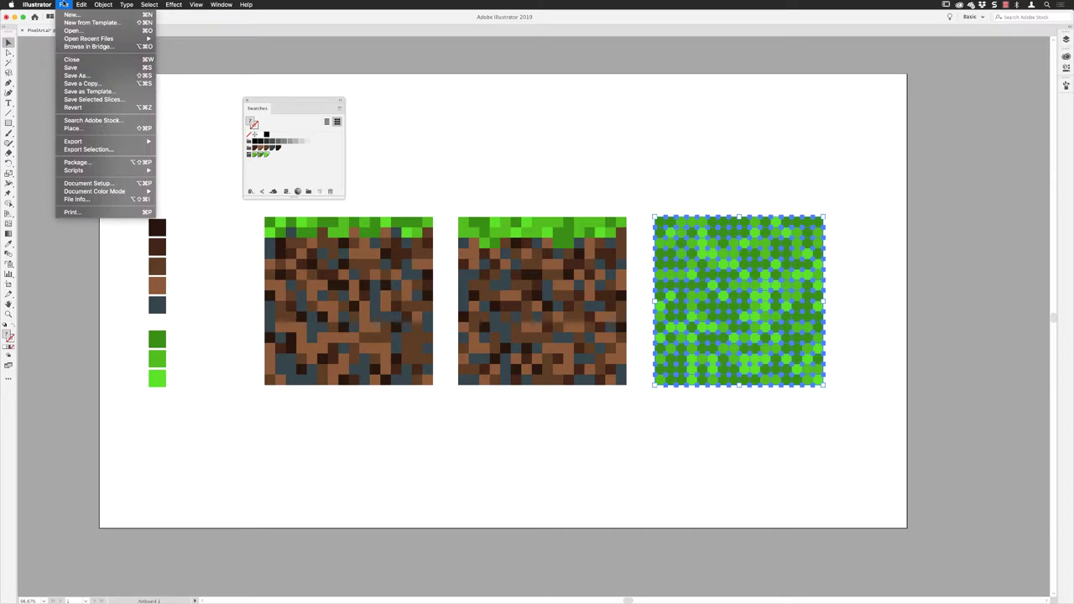
pyautogui.moveTo(126, 171)
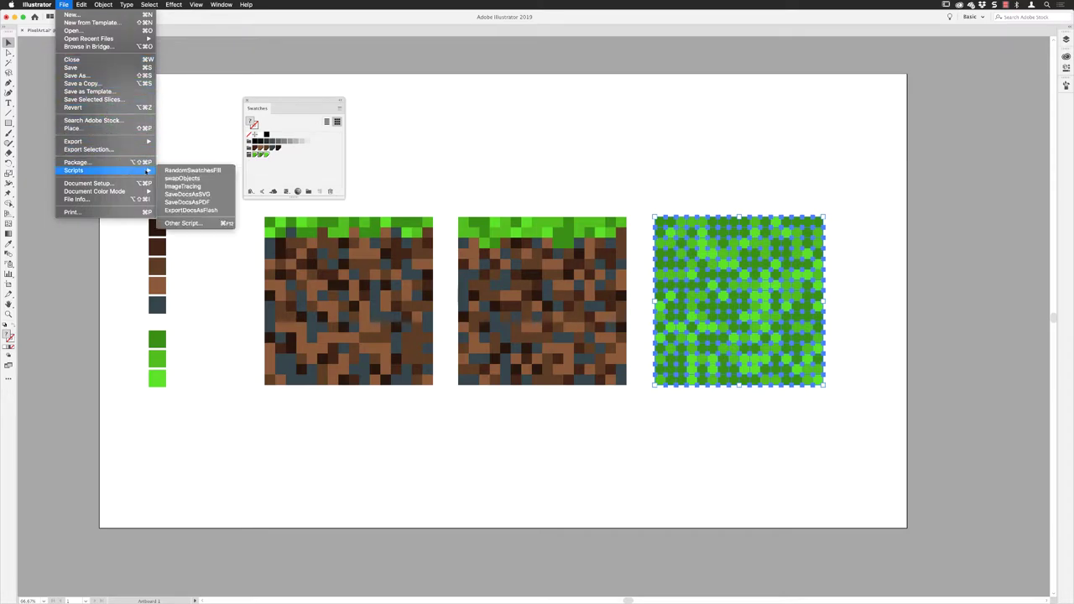
pyautogui.click(173, 171)
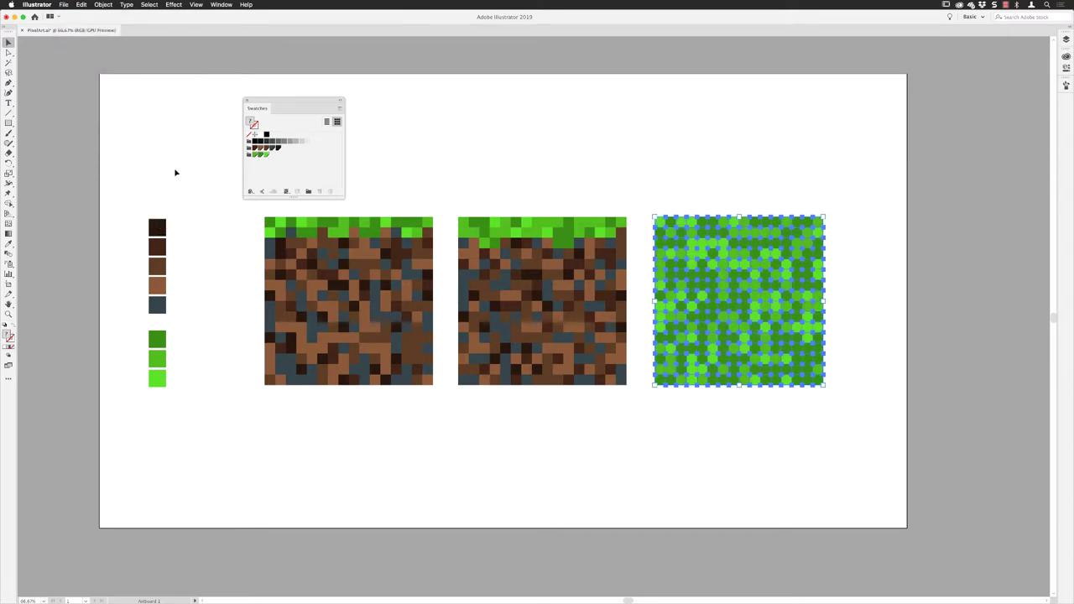
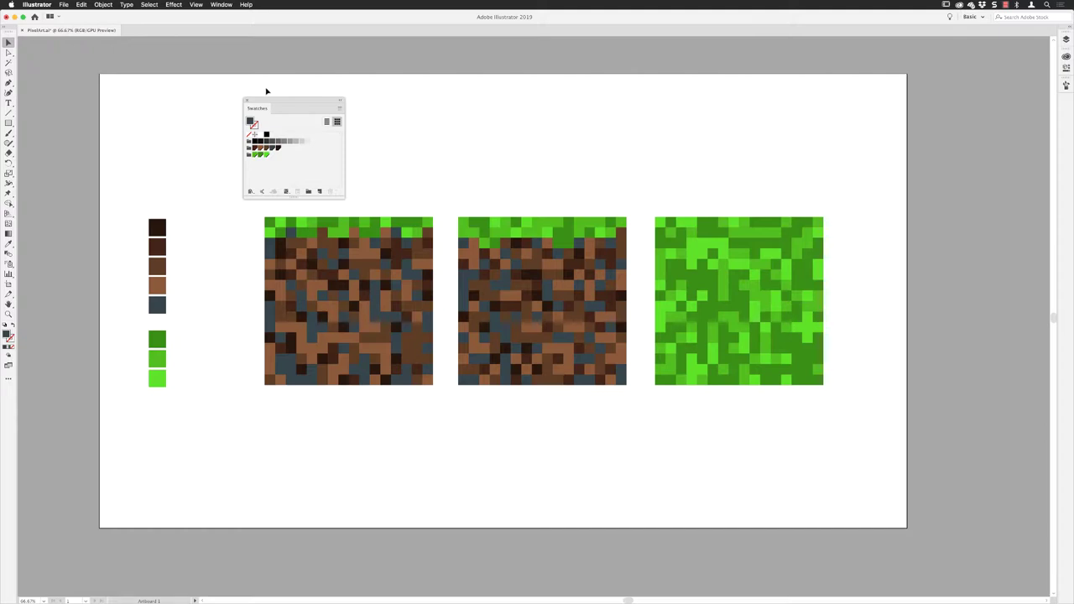
# Move the Swatches panel aside, show the Symbols panel and place it above the first block
pyautogui.moveTo(288, 98); pyautogui.dragTo(83, 101)
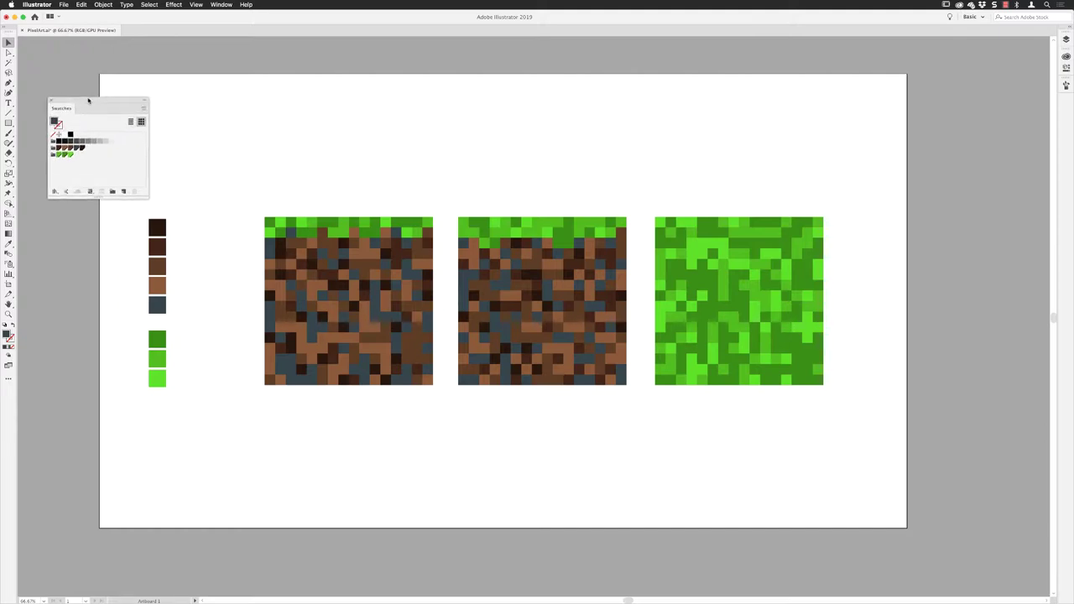
pyautogui.click(222, 5)
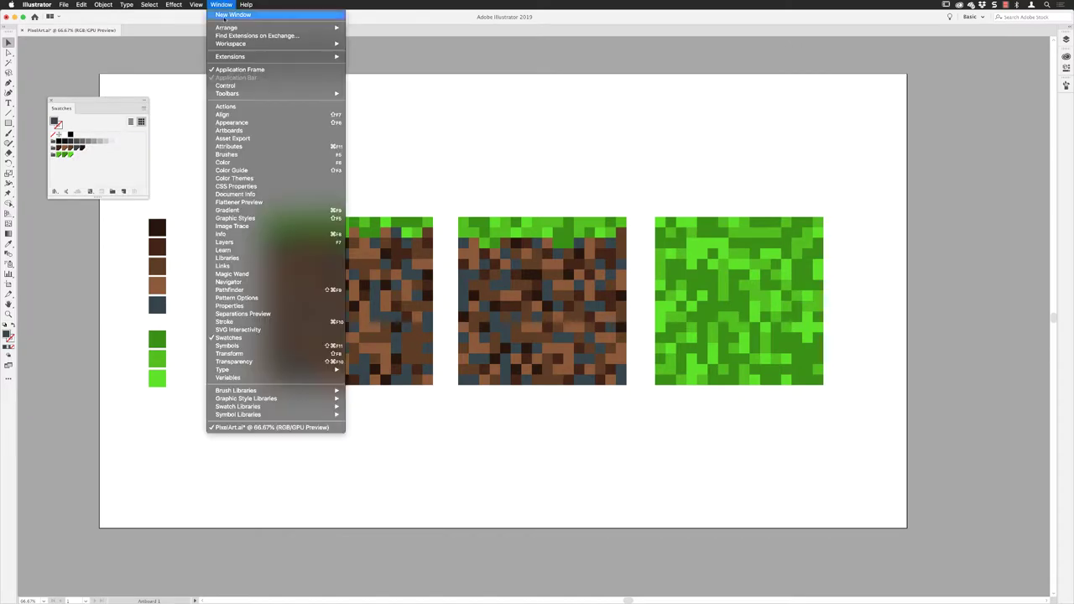
pyautogui.click(237, 346)
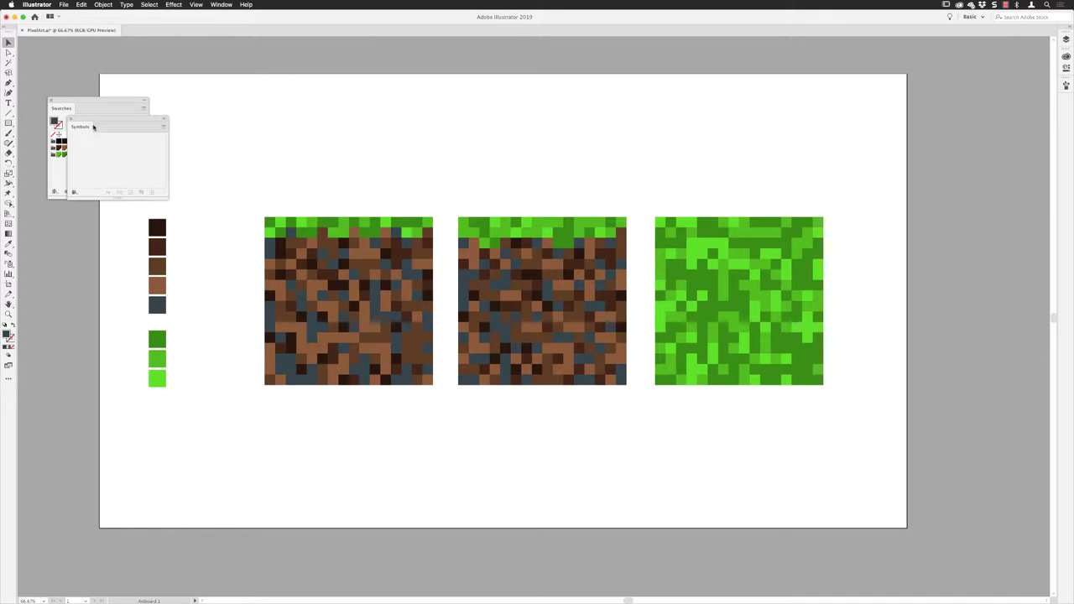
pyautogui.moveTo(80, 126); pyautogui.dragTo(319, 102)
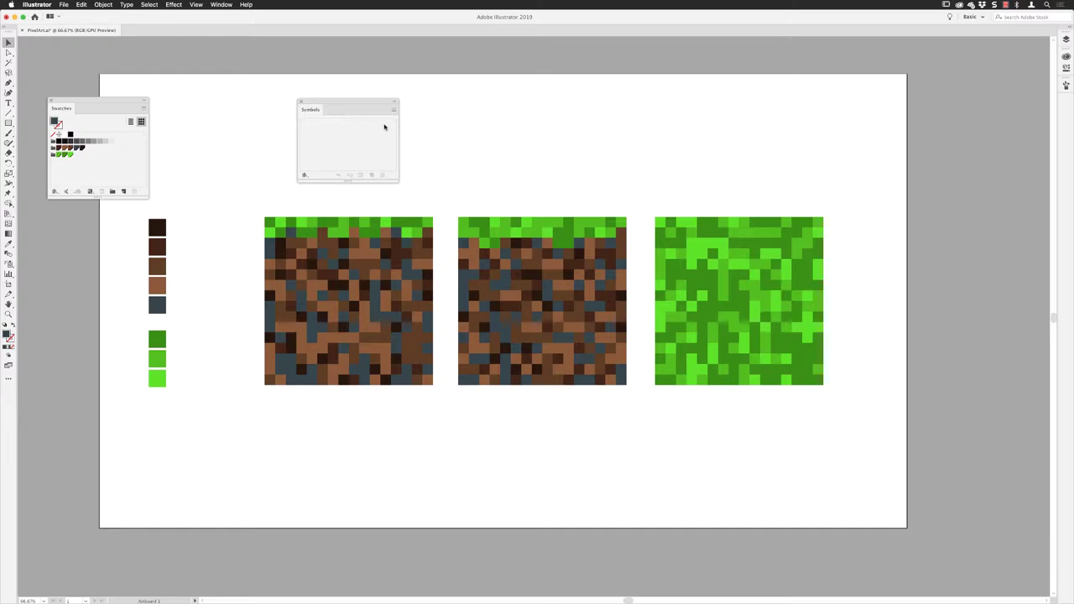
# Save the entire first grass-and-soil block as a dynamic symbol named Lat
pyautogui.moveTo(247, 210); pyautogui.dragTo(353, 283)
pyautogui.moveTo(422, 357); pyautogui.dragTo(438, 391)
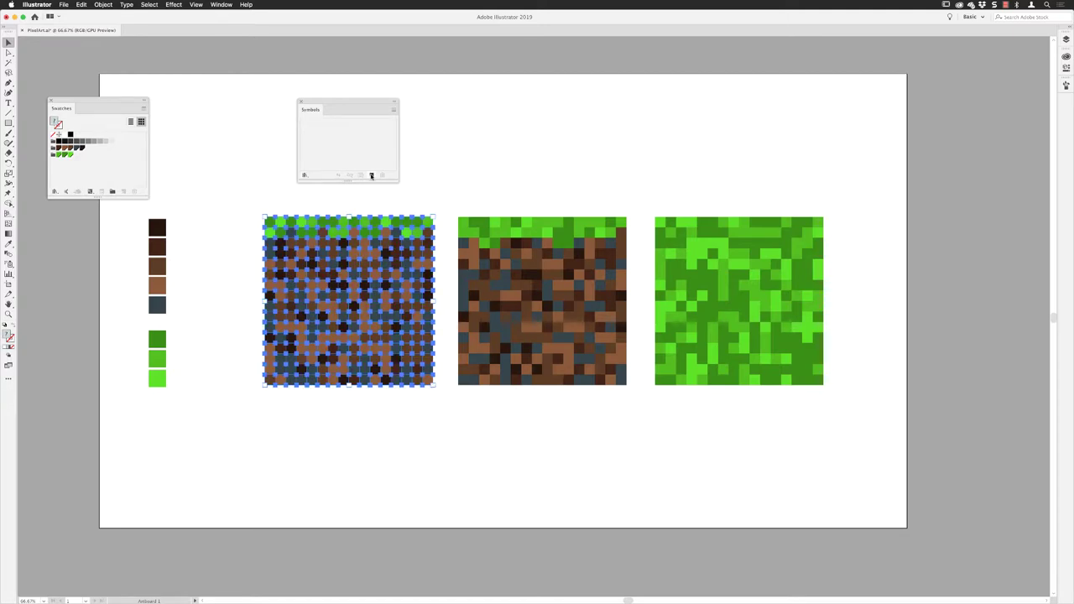
pyautogui.click(372, 176)
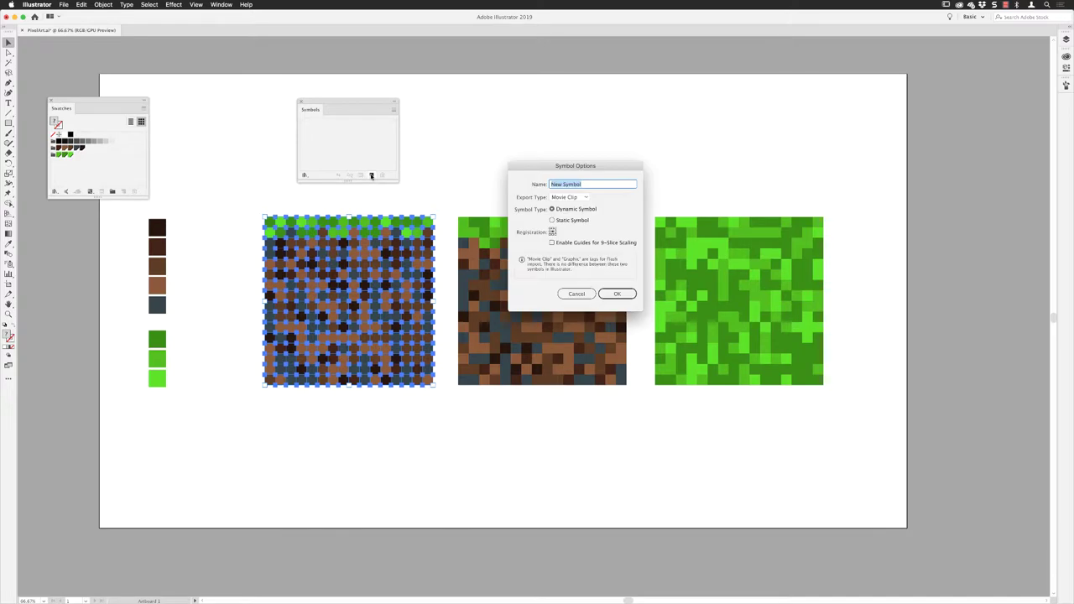
pyautogui.write('Lat')
pyautogui.click(617, 294)
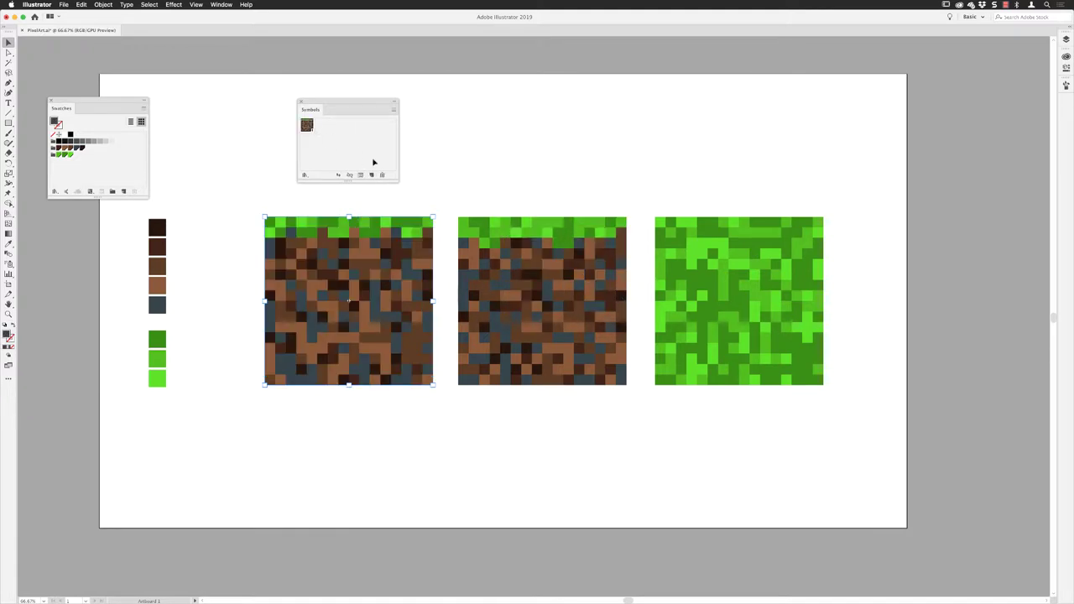
# Save the entire second grass-and-soil block as a dynamic symbol named Grass
pyautogui.moveTo(455, 204); pyautogui.dragTo(638, 406)
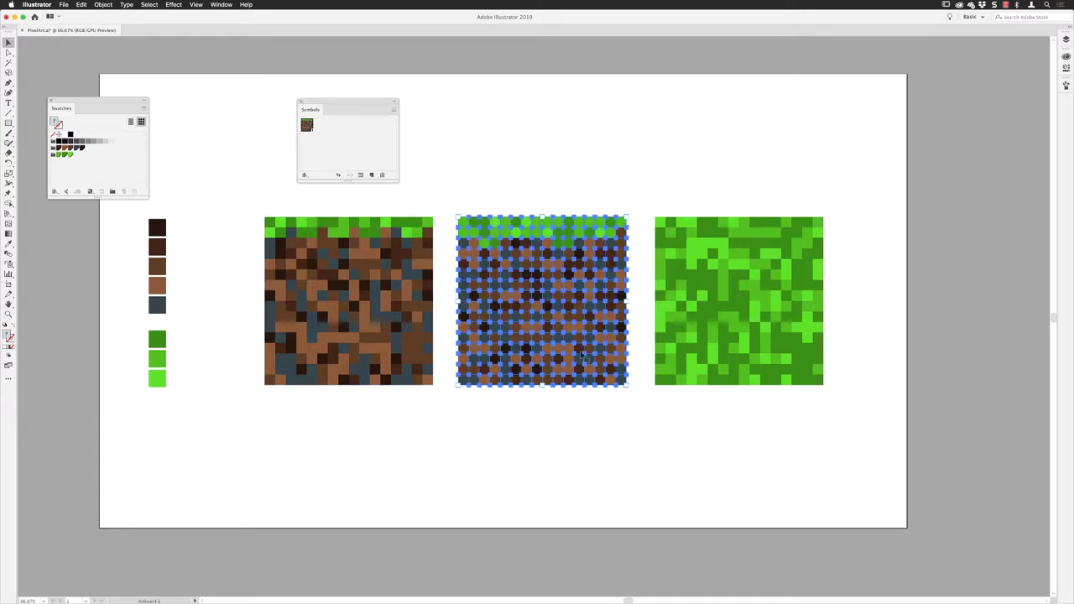
pyautogui.click(371, 175)
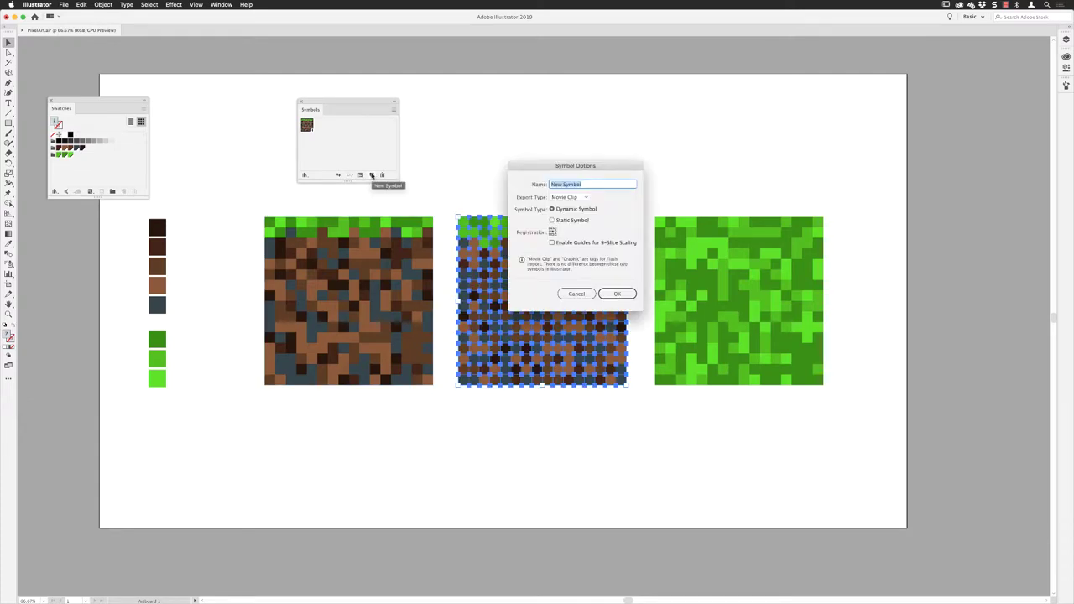
pyautogui.write('Grass')
pyautogui.press('Return')
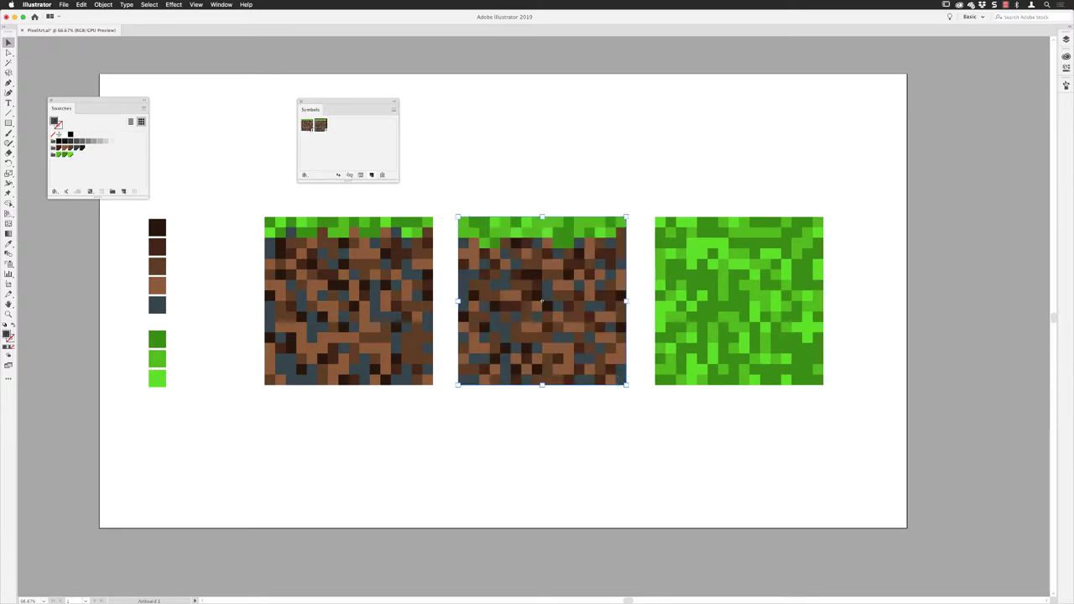
# Save the all-green third block as a dynamic symbol named Top
pyautogui.moveTo(647, 205); pyautogui.dragTo(833, 403)
pyautogui.click(372, 175)
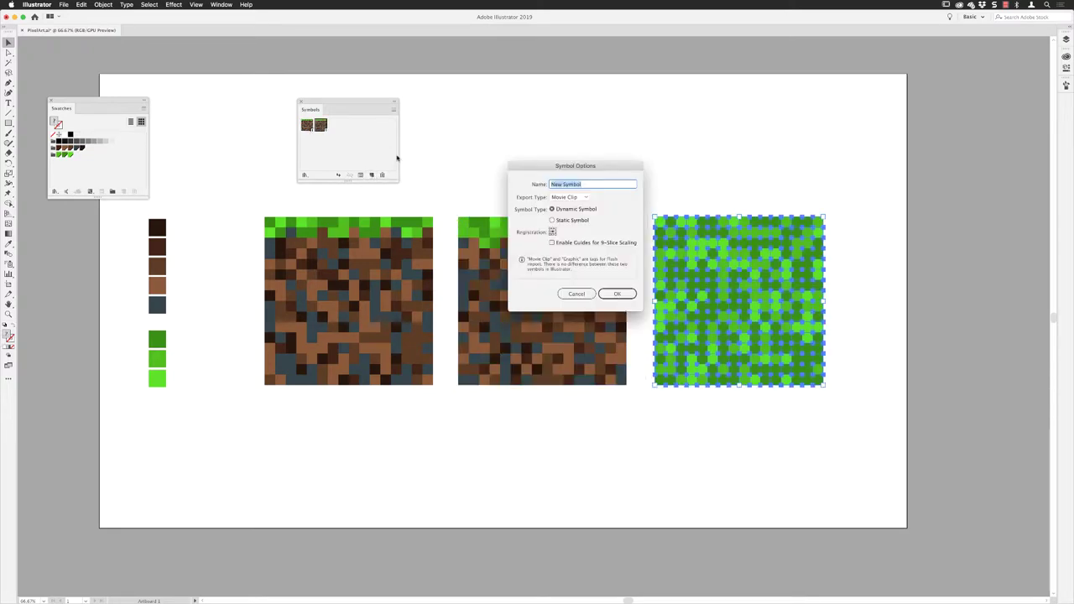
pyautogui.write('Top')
pyautogui.press('Return')
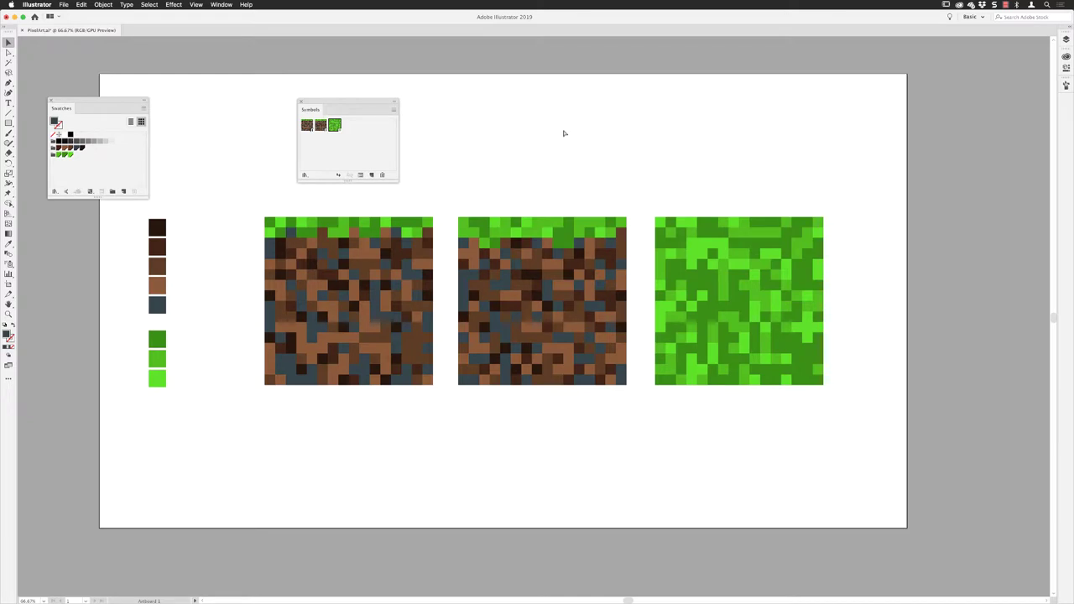
# Add a second artboard beside the existing one and close the Artboards panel
pyautogui.press('super+minus')
pyautogui.press('super+minus')
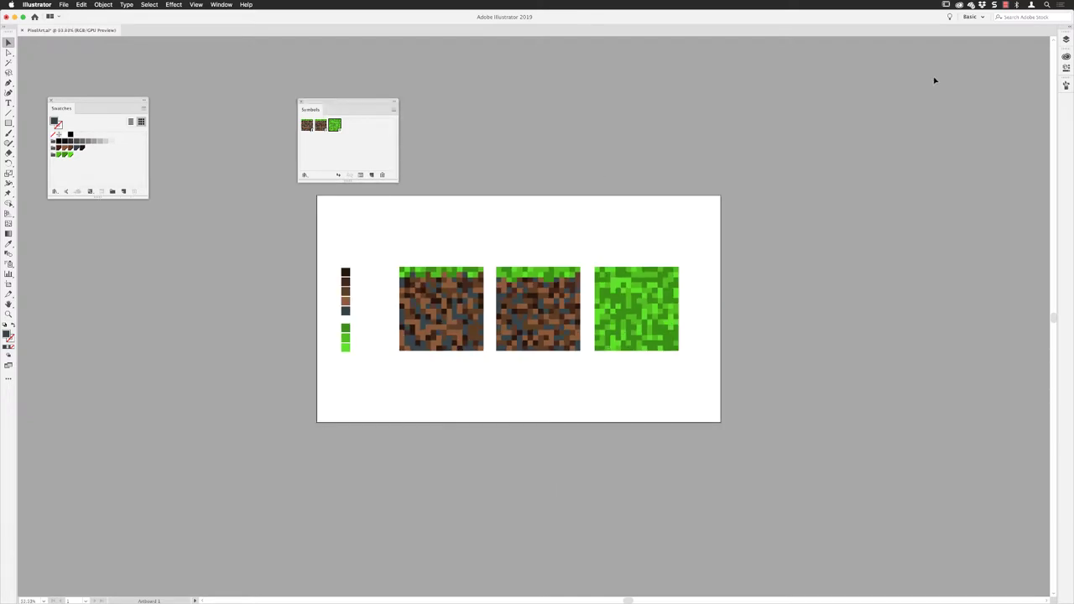
pyautogui.click(222, 5)
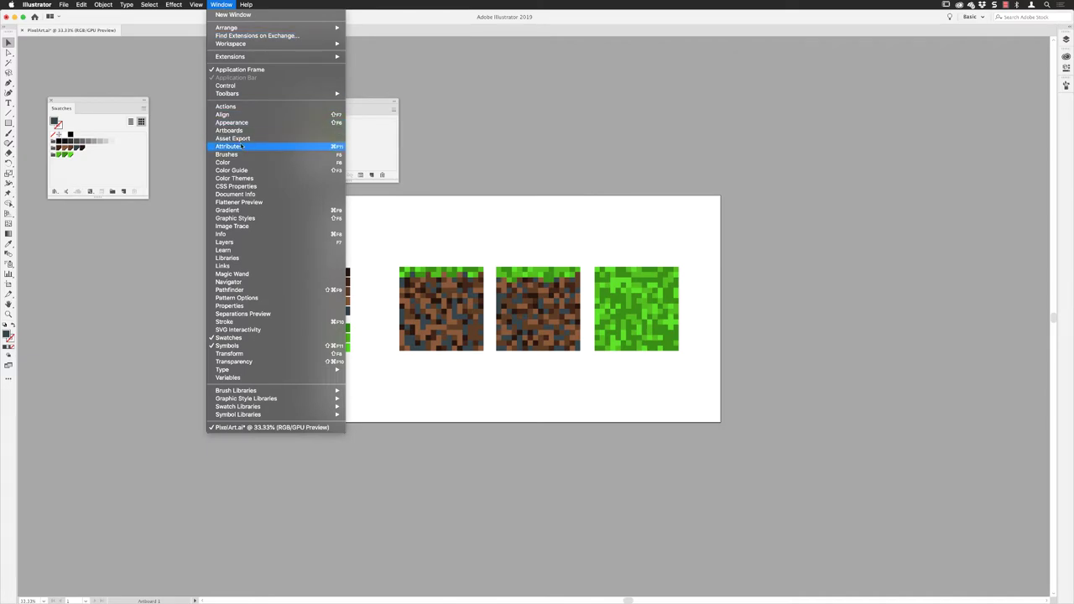
pyautogui.click(230, 130)
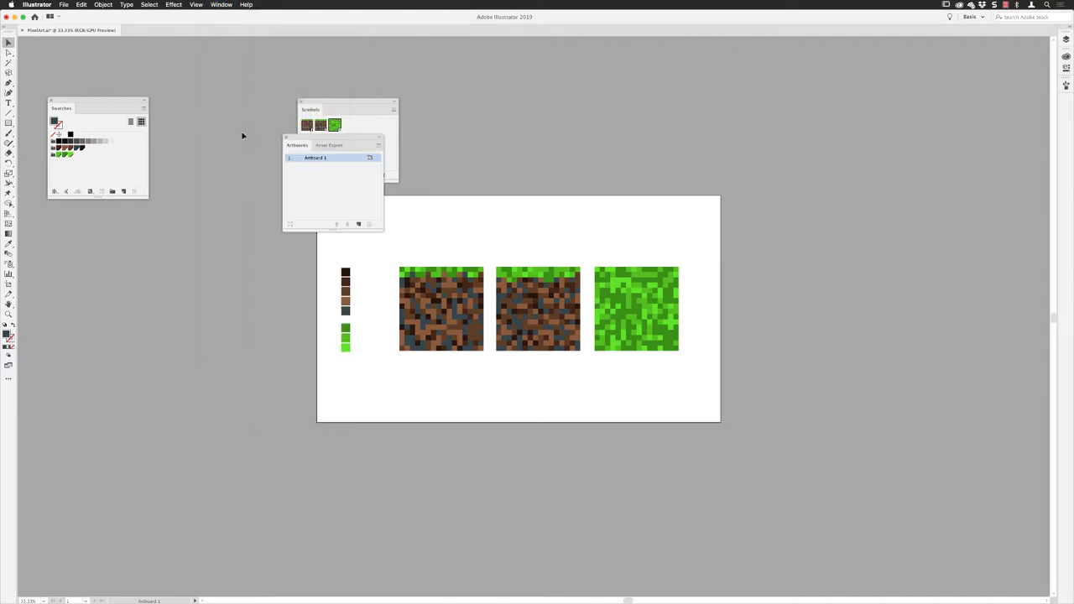
pyautogui.click(358, 224)
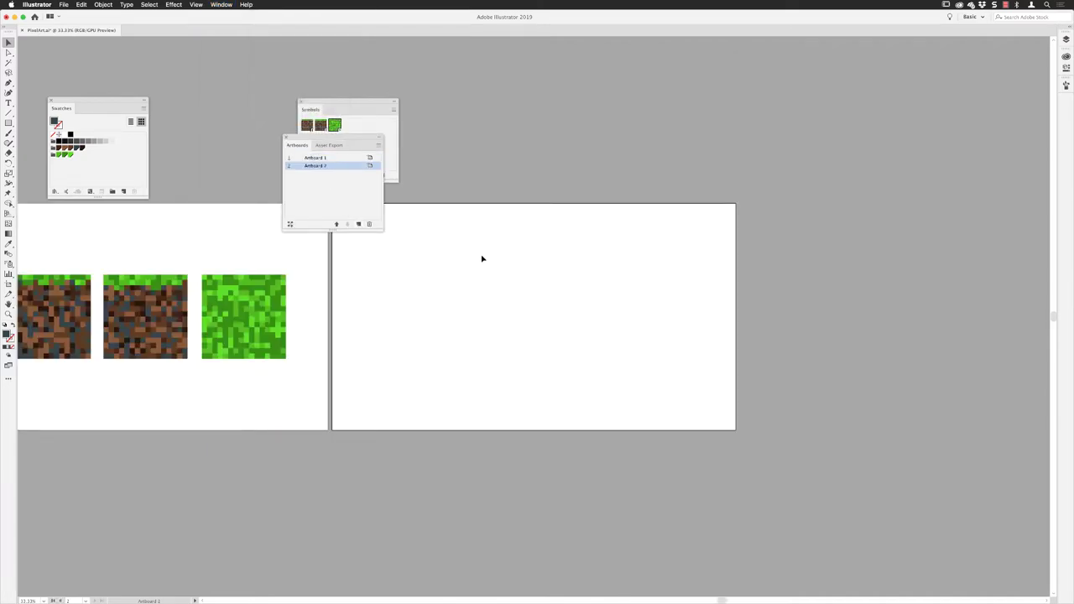
pyautogui.click(285, 137)
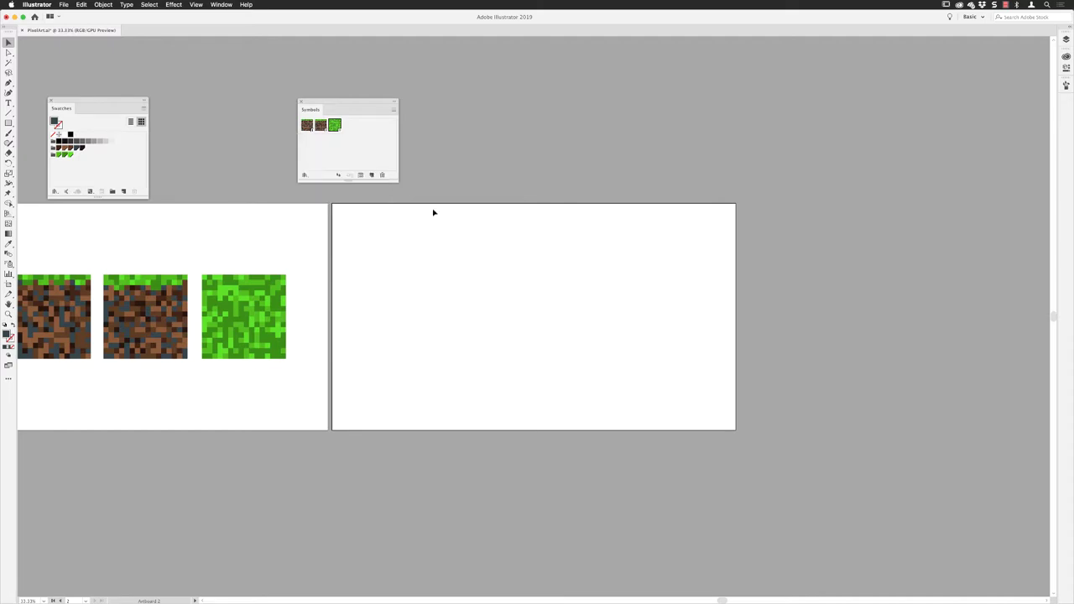
# Draw a 400 by 400 px square on the new, empty artboard with the Rectangle tool
pyautogui.click(9, 123)
pyautogui.click(527, 303)
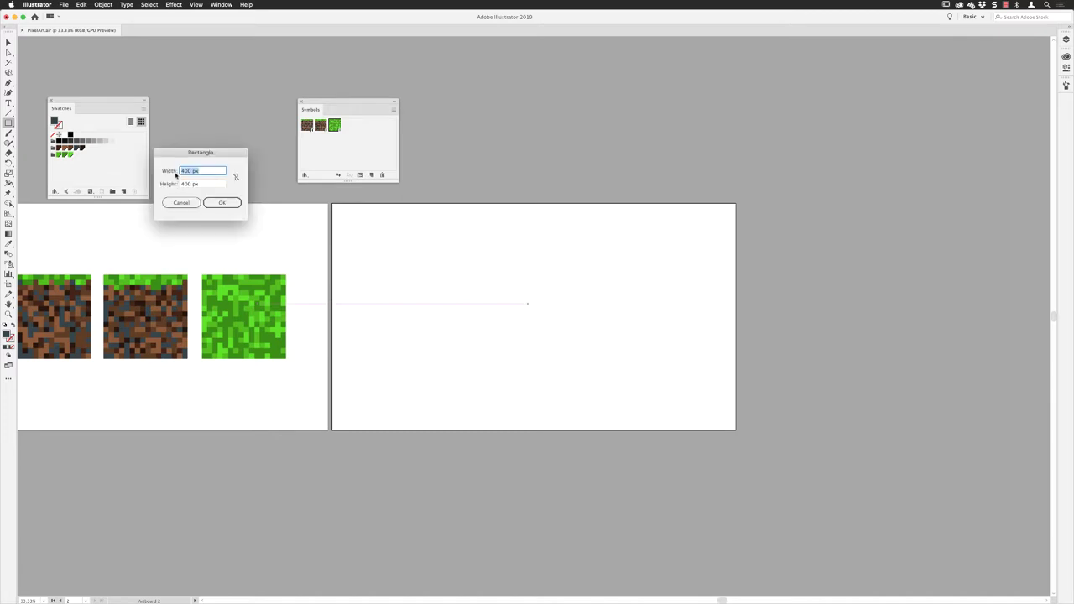
pyautogui.click(222, 203)
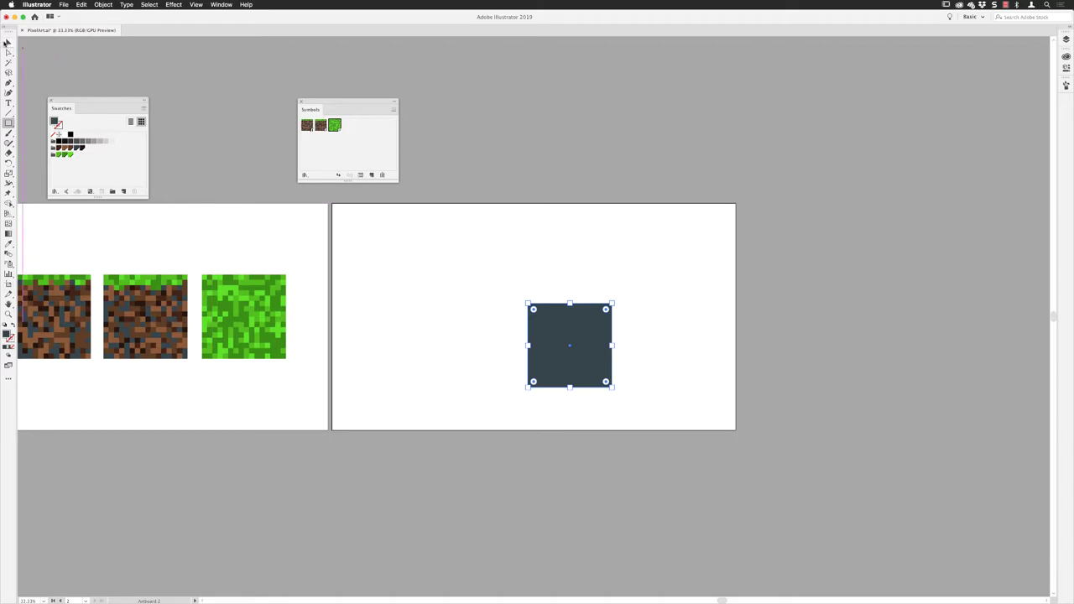
# Move the square to the centre of the second artboard and fill it with a light gray swatch
pyautogui.click(9, 43)
pyautogui.moveTo(567, 328); pyautogui.dragTo(533, 302)
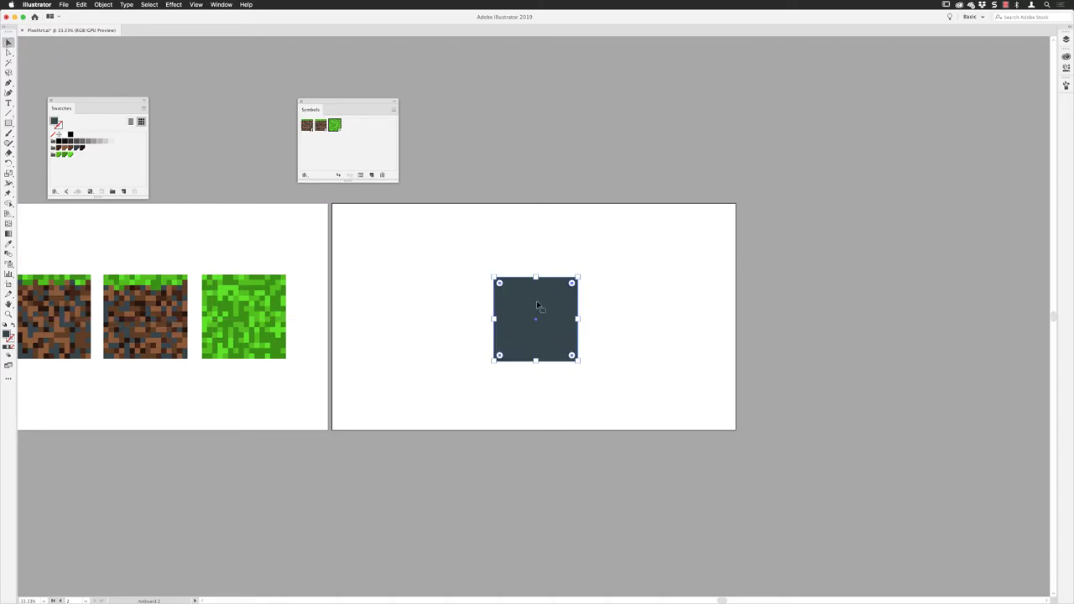
pyautogui.click(99, 142)
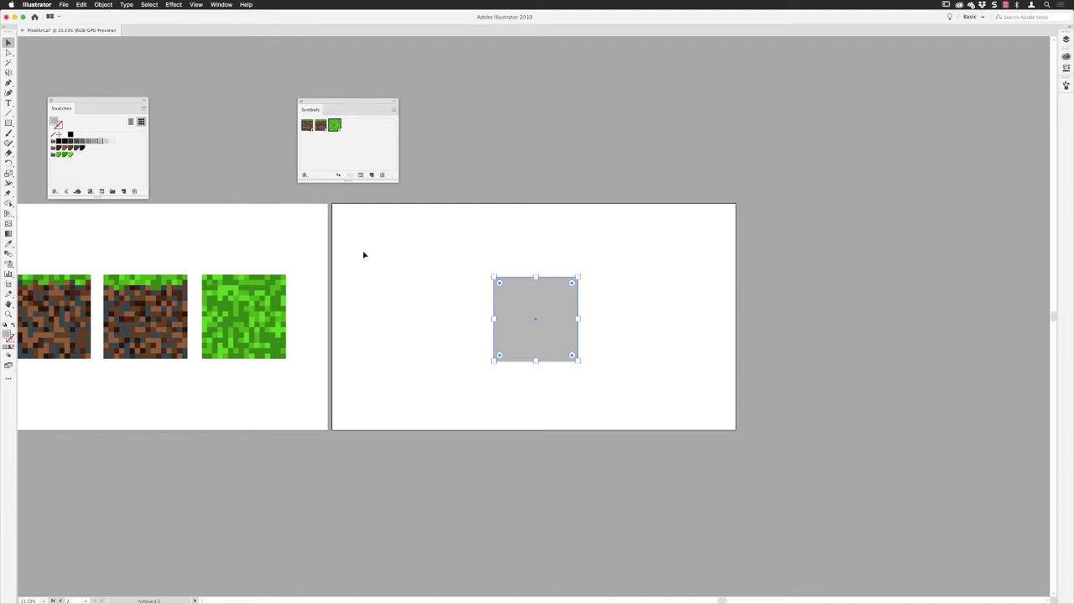
# Place the Symbols panel directly below the Swatches panel and leave no symbol selected
pyautogui.click(195, 4)
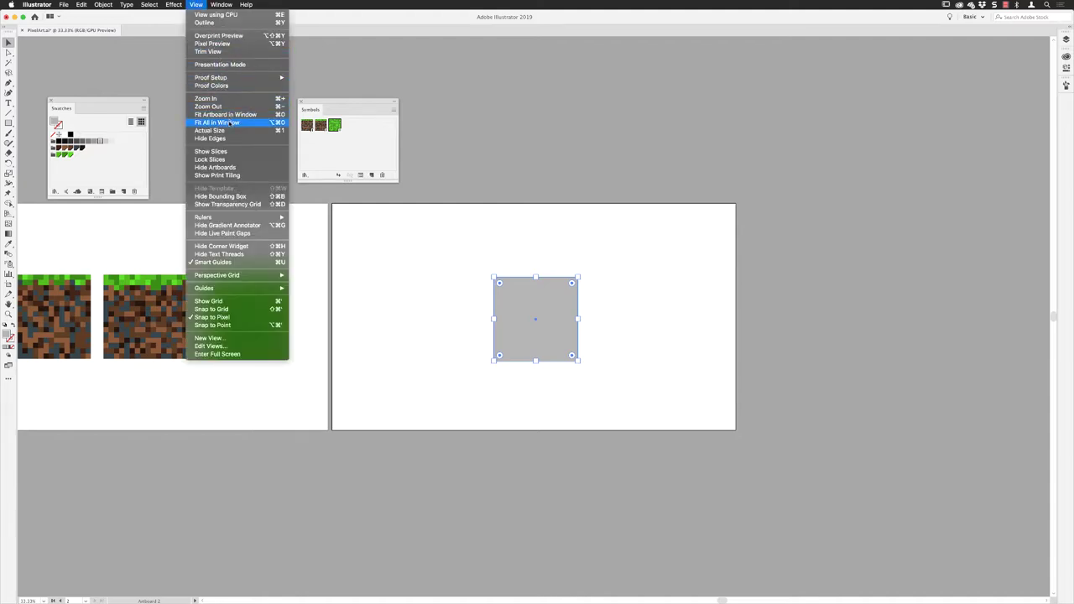
pyautogui.click(230, 122)
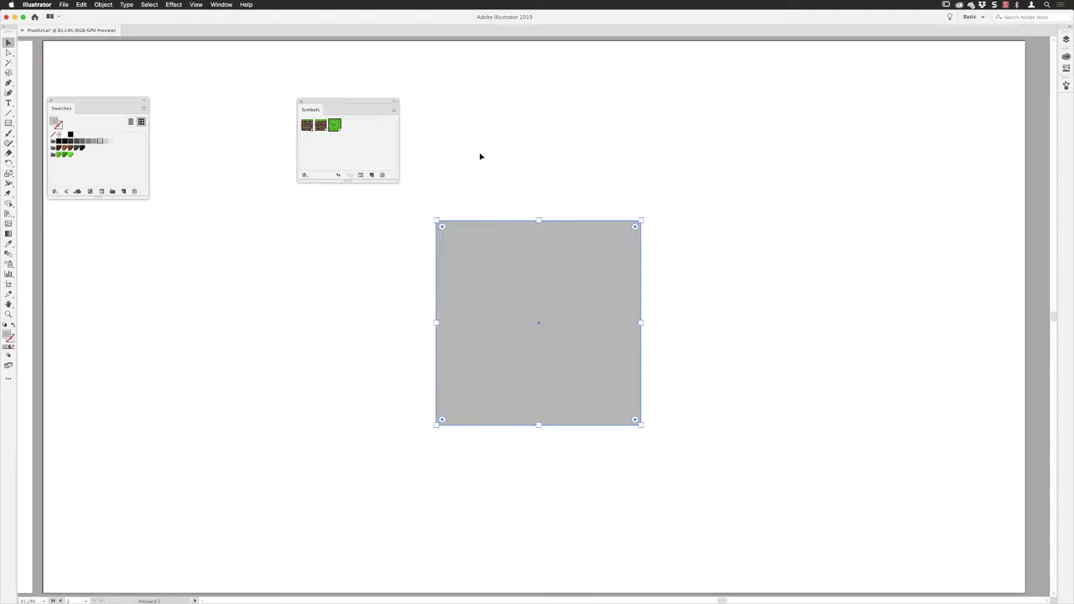
pyautogui.moveTo(337, 104); pyautogui.dragTo(82, 227)
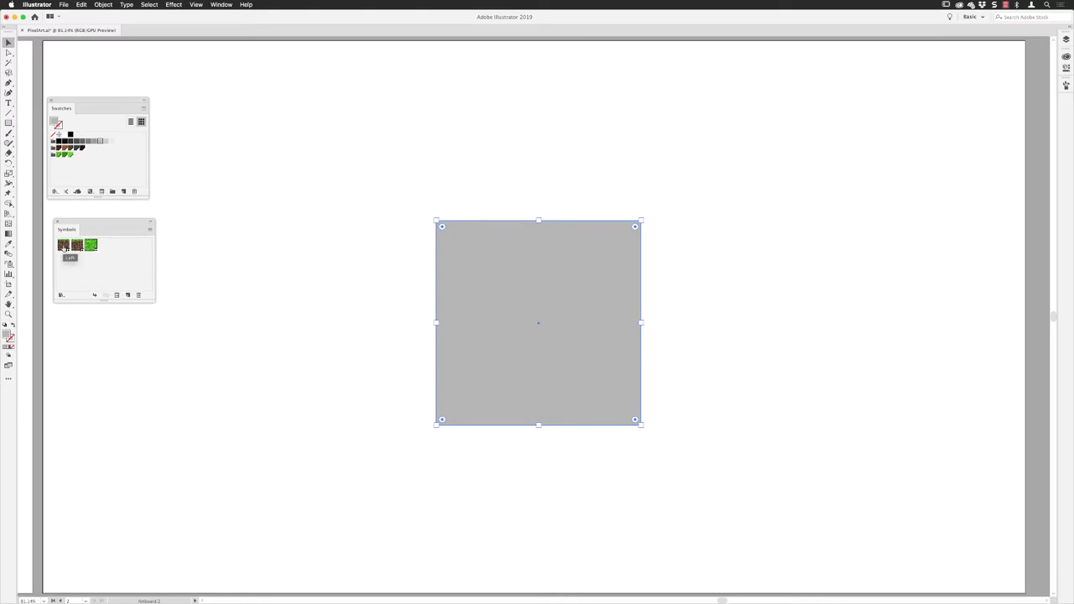
pyautogui.click(132, 258)
# Apply a 3D Extrude & Bevel effect to the gray square with preview on and an extrude depth of 400 pt
pyautogui.click(174, 5)
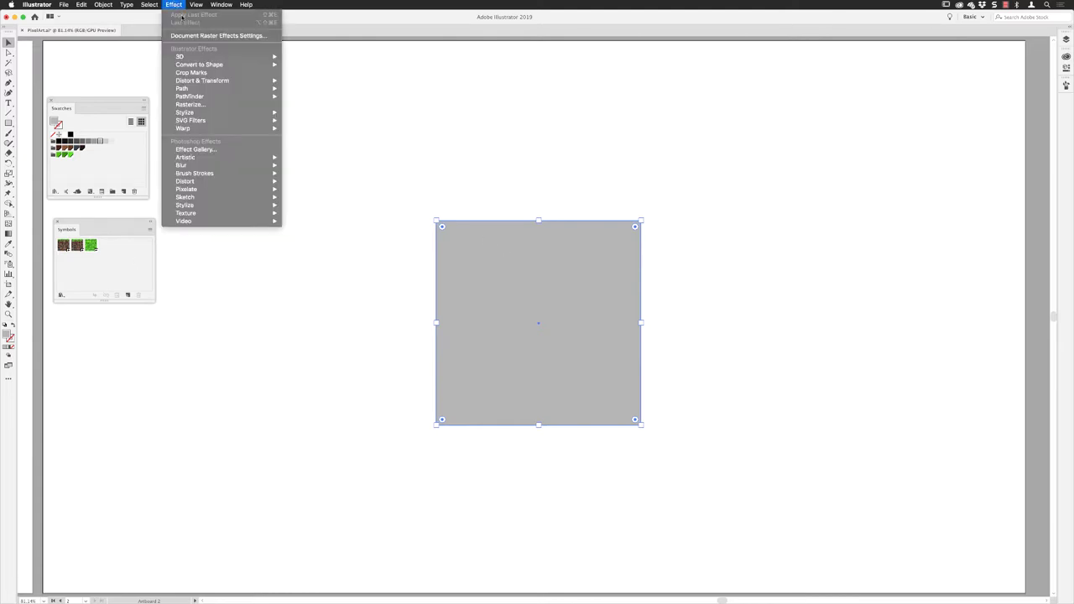
pyautogui.moveTo(195, 56)
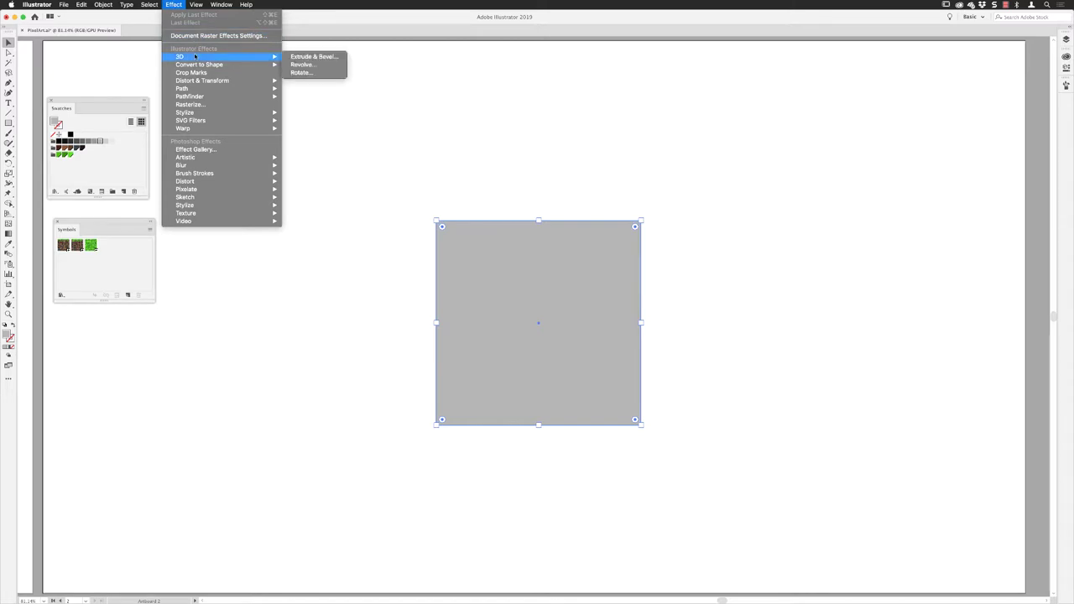
pyautogui.click(321, 56)
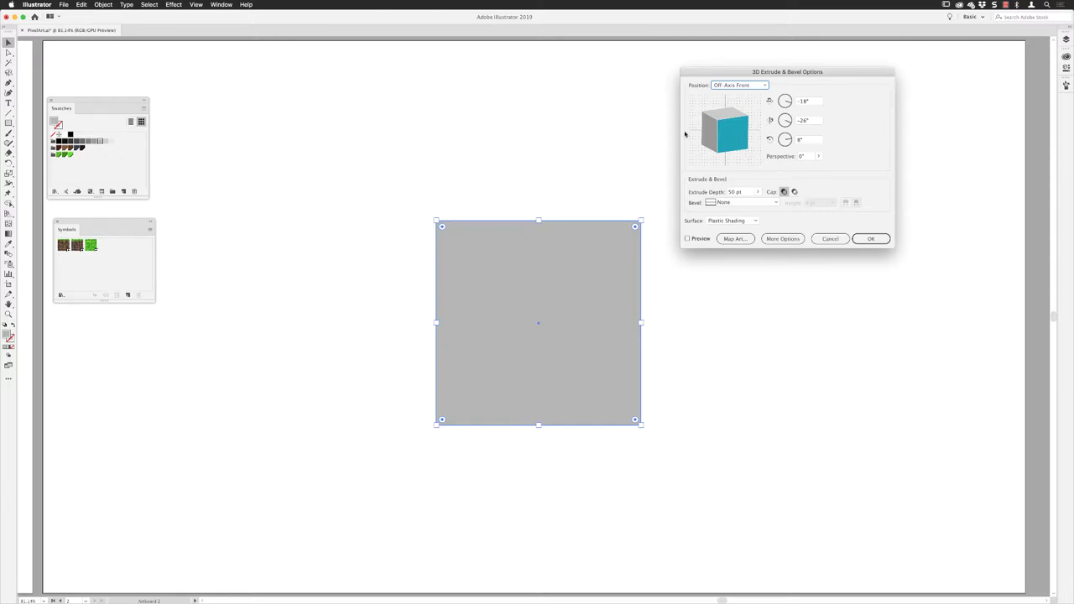
pyautogui.click(687, 240)
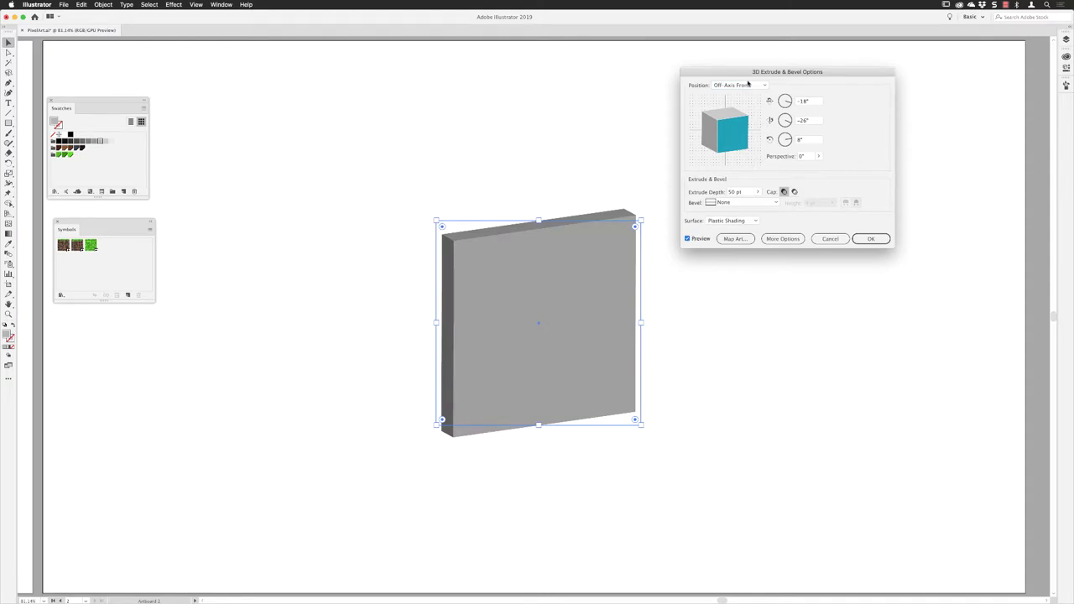
pyautogui.moveTo(738, 74); pyautogui.dragTo(761, 69)
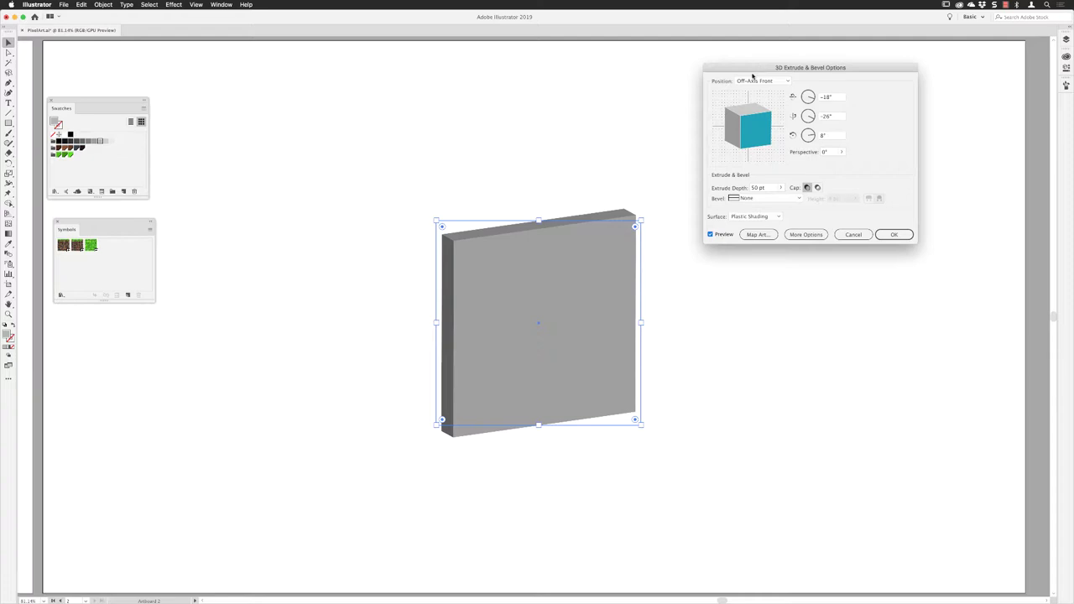
pyautogui.click(748, 189)
pyautogui.write('400')
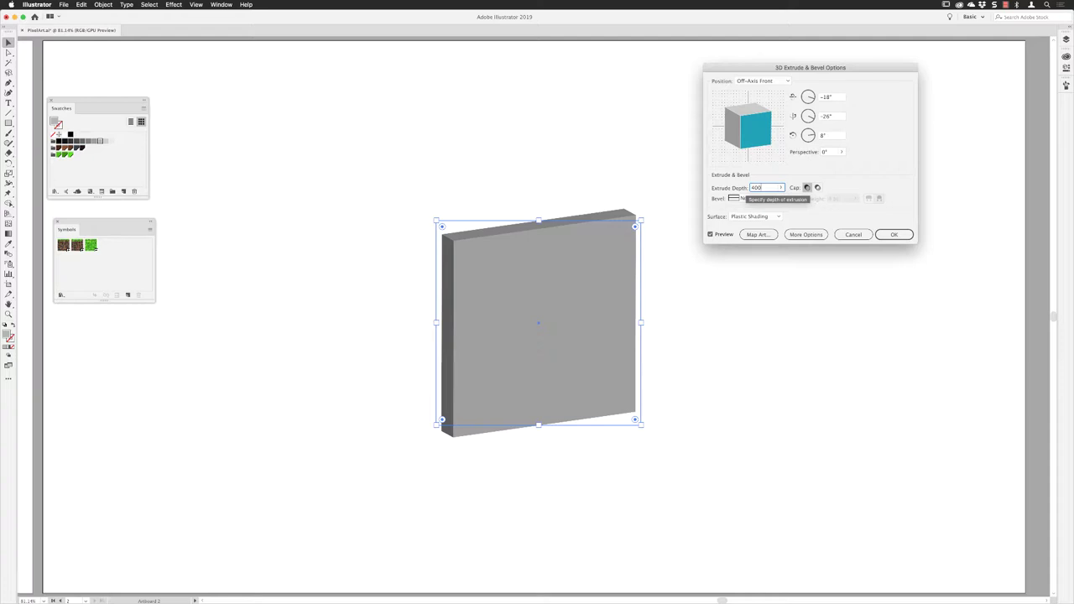
pyautogui.press('Tab')
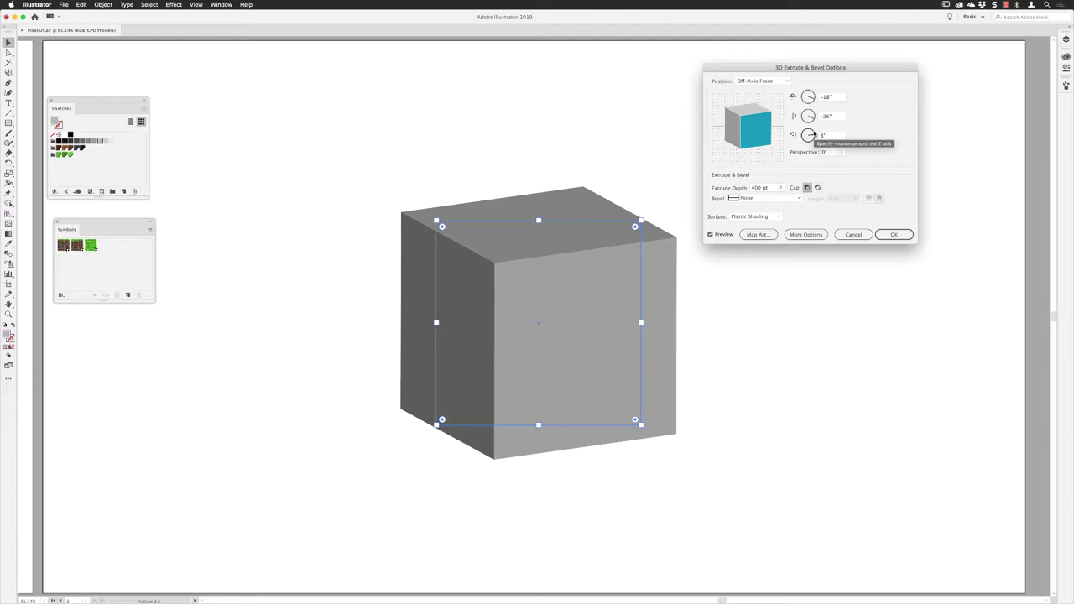
# Try several freehand rotations of the cube, followed by the Off-Axis Bottom position preset
pyautogui.click(738, 129)
pyautogui.moveTo(738, 129)
pyautogui.mouseDown()
pyautogui.moveTo(730, 135)
pyautogui.moveTo(760, 141)
pyautogui.moveTo(723, 130)
pyautogui.mouseUp()
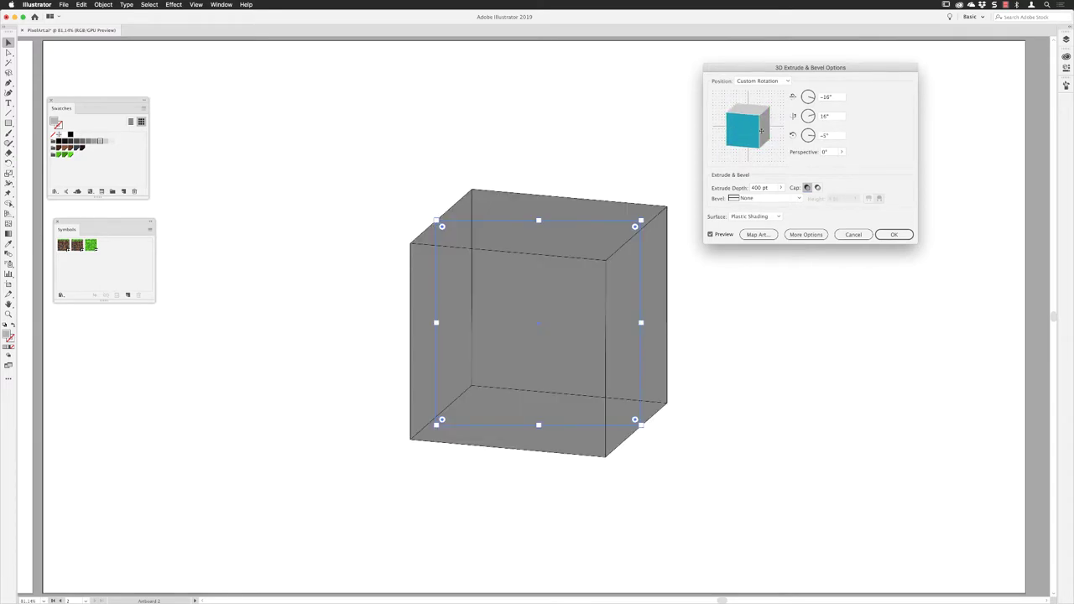
pyautogui.moveTo(759, 130)
pyautogui.mouseDown()
pyautogui.moveTo(774, 128)
pyautogui.moveTo(755, 120)
pyautogui.moveTo(755, 147)
pyautogui.mouseUp()
pyautogui.moveTo(744, 104)
pyautogui.mouseDown()
pyautogui.moveTo(738, 128)
pyautogui.moveTo(756, 134)
pyautogui.moveTo(727, 145)
pyautogui.mouseUp()
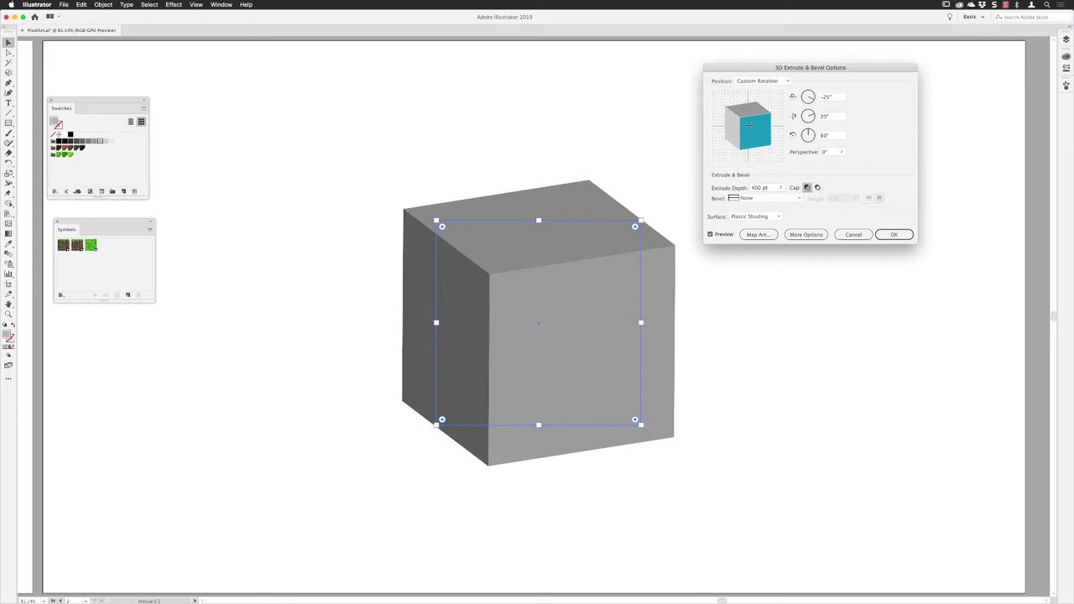
pyautogui.moveTo(754, 128)
pyautogui.mouseDown()
pyautogui.moveTo(742, 110)
pyautogui.moveTo(753, 128)
pyautogui.mouseUp()
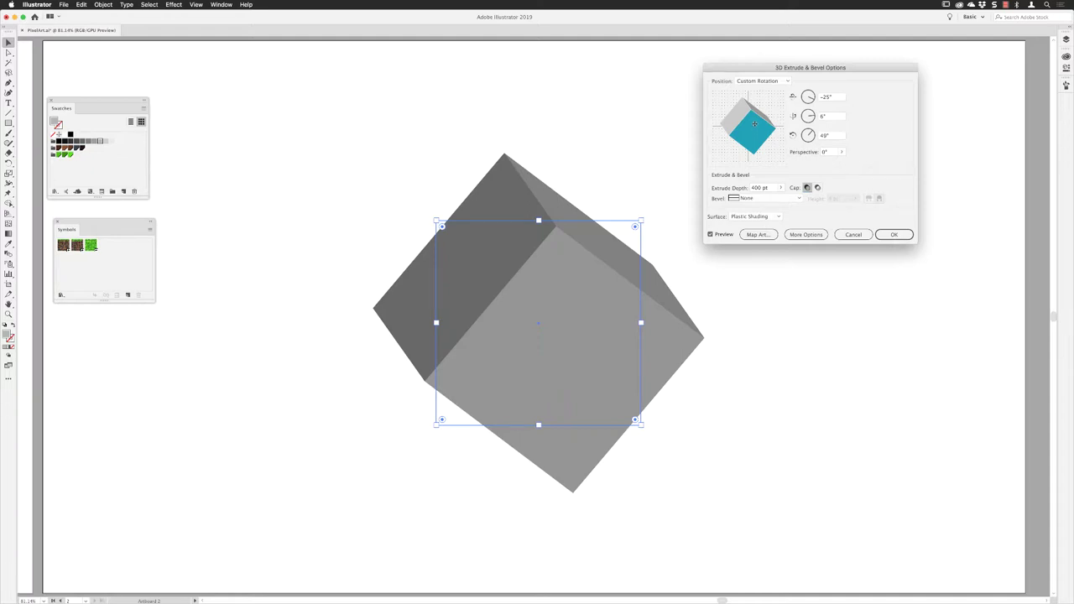
pyautogui.click(747, 82)
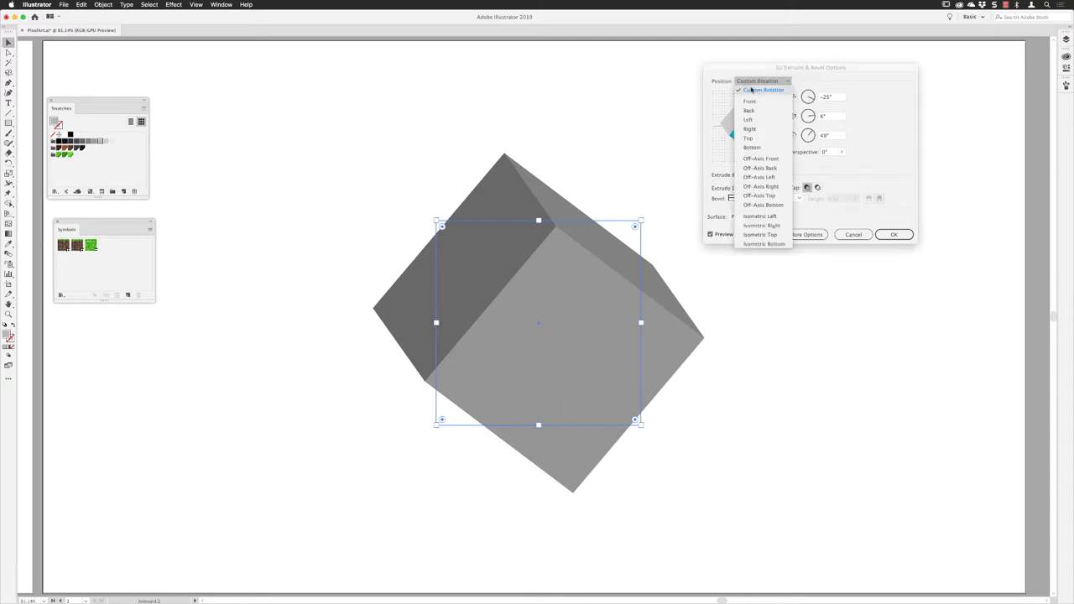
pyautogui.click(754, 206)
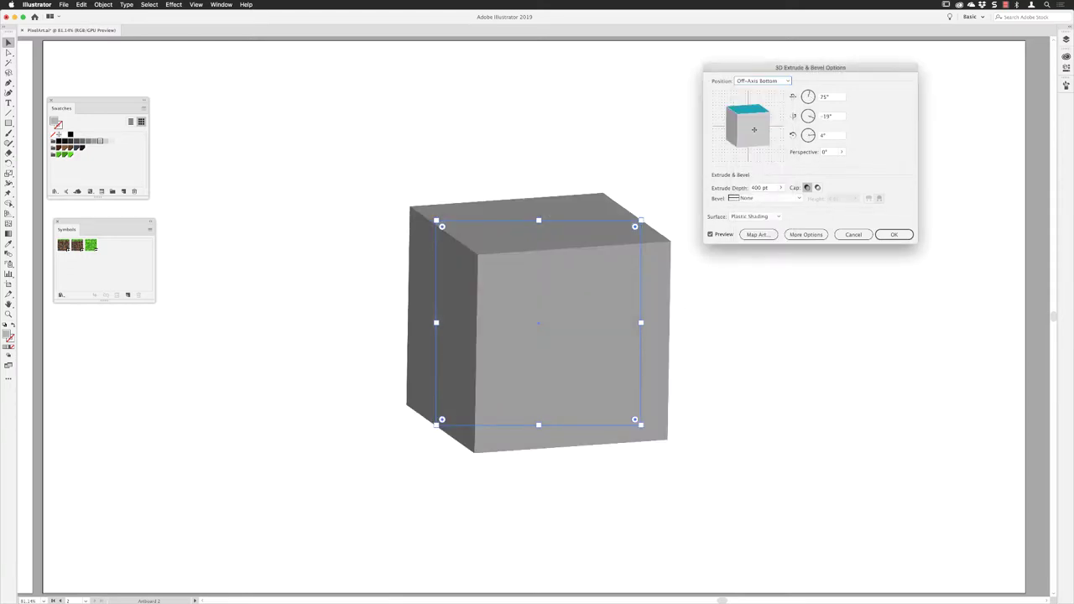
# Try the Isometric Left position and tilt the cube freehand to about -31°, 40° and -21°
pyautogui.click(759, 81)
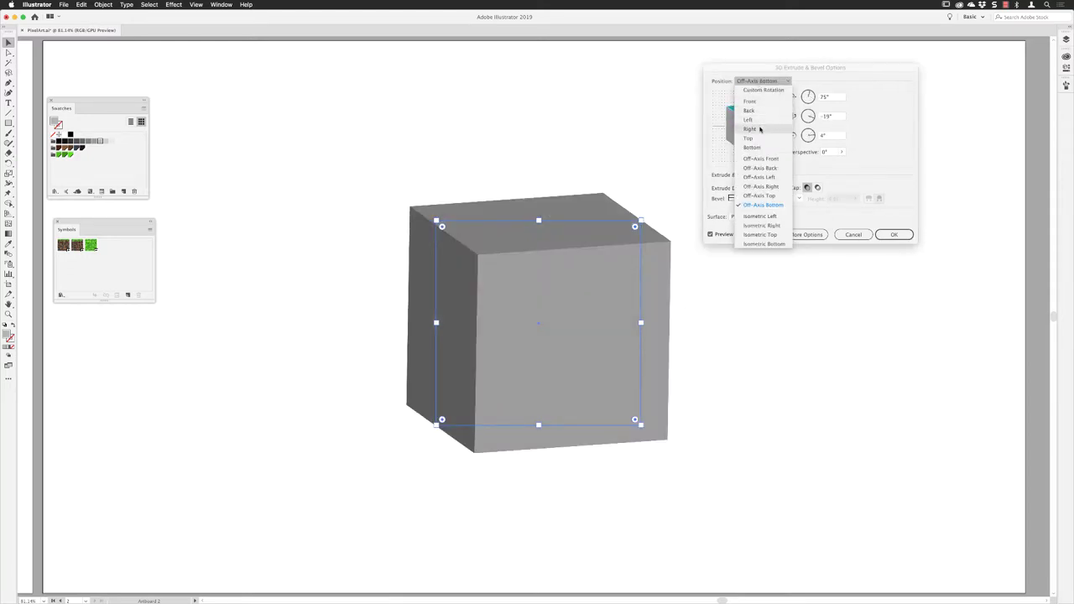
pyautogui.click(760, 216)
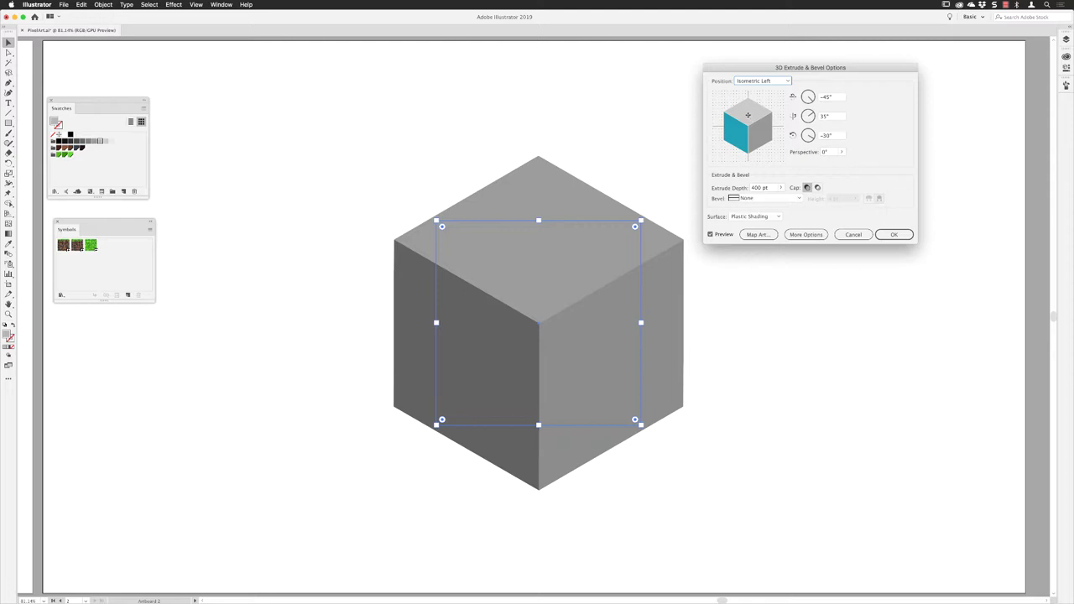
pyautogui.moveTo(743, 112); pyautogui.dragTo(747, 109)
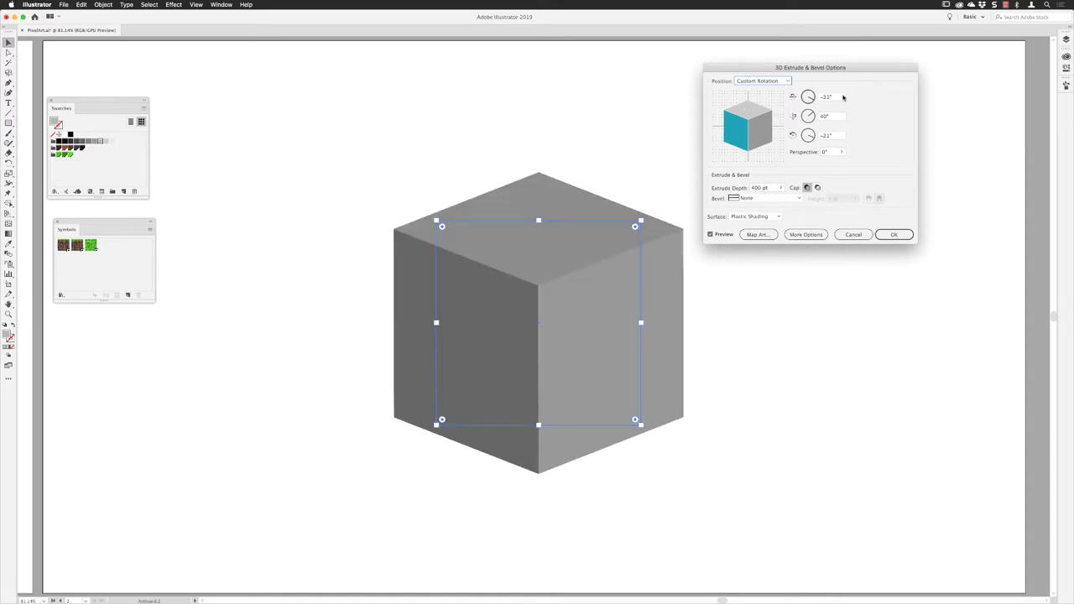
# Set the cube's rotation to -38° around X, 37° around Y and -26° around Z
pyautogui.click(835, 99)
pyautogui.write('-3')
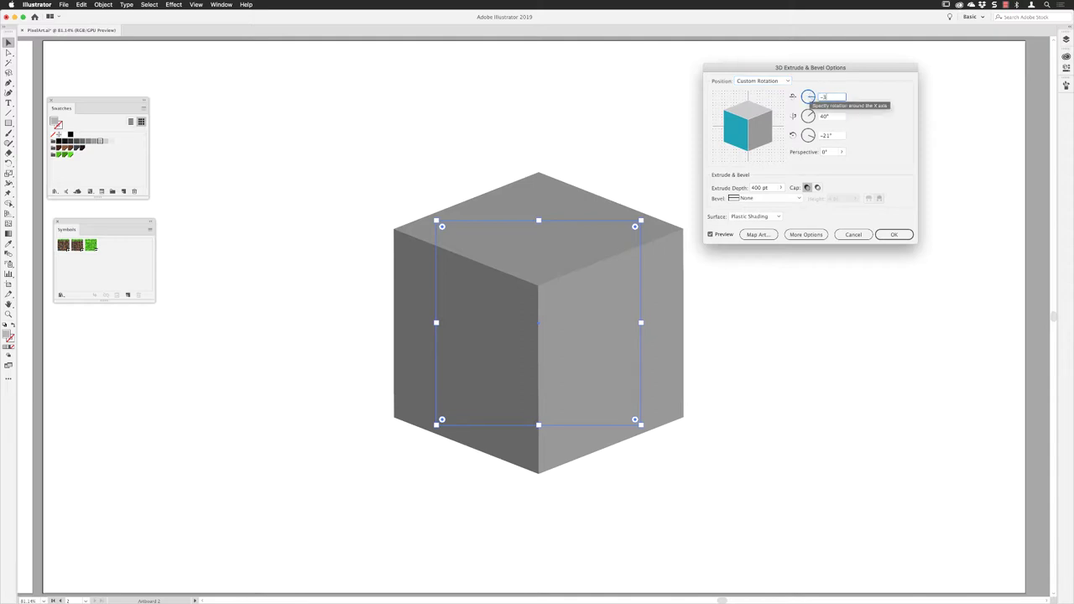
pyautogui.press('Tab')
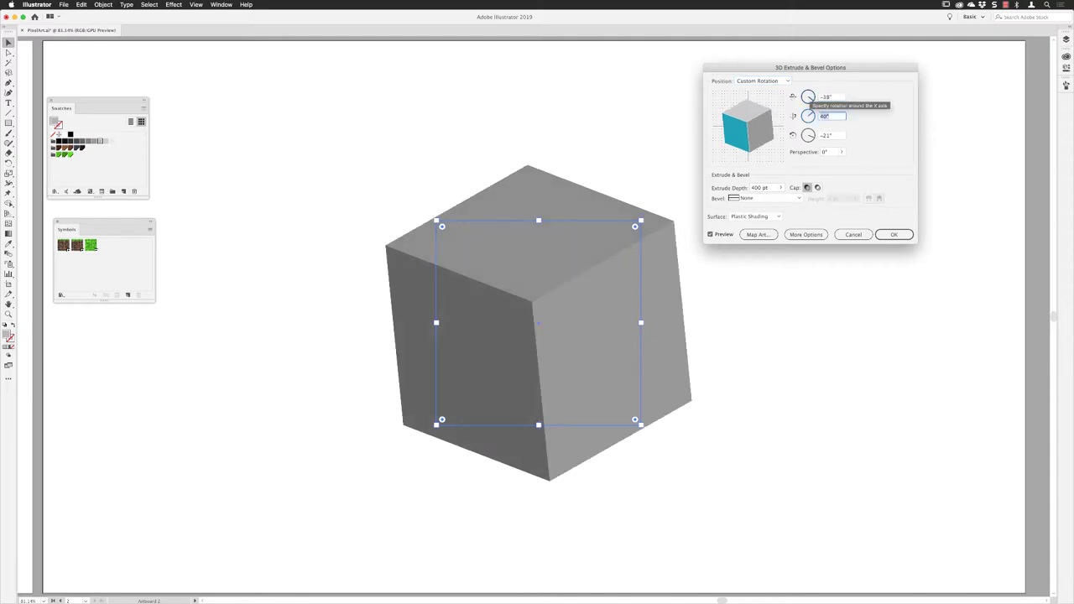
pyautogui.write('37')
pyautogui.press('Tab')
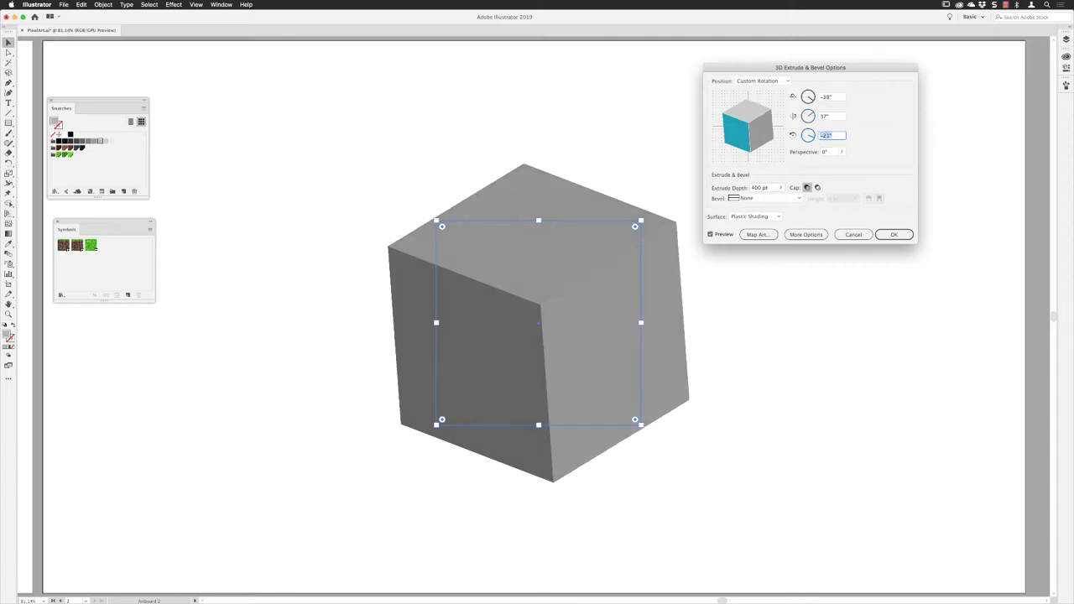
pyautogui.write('-')
pyautogui.press('Tab')
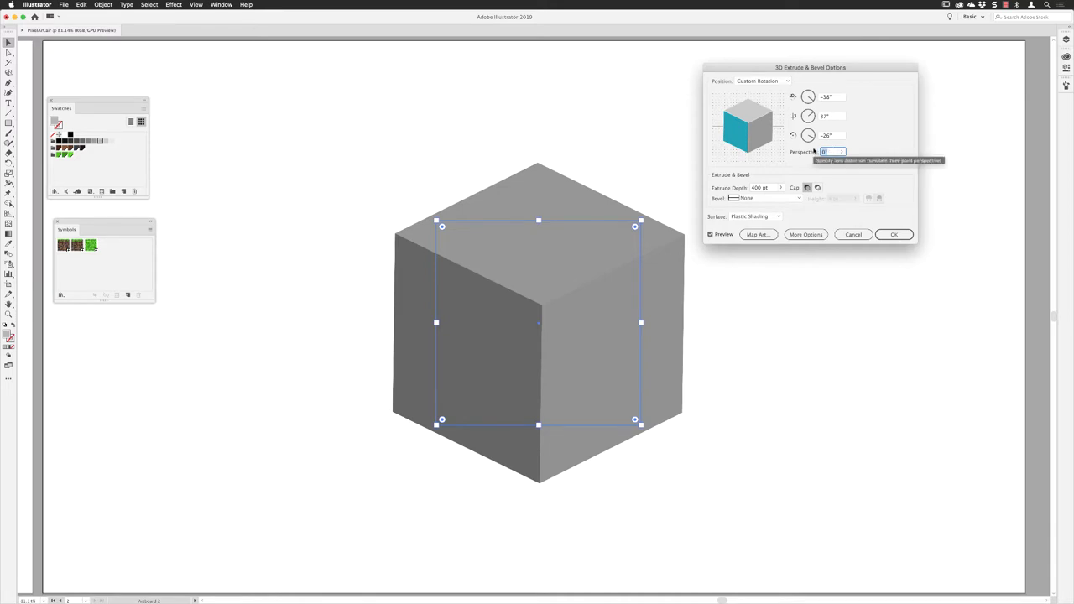
# Set the cube's perspective to 30° after trying other lens distortion values
pyautogui.write('8')
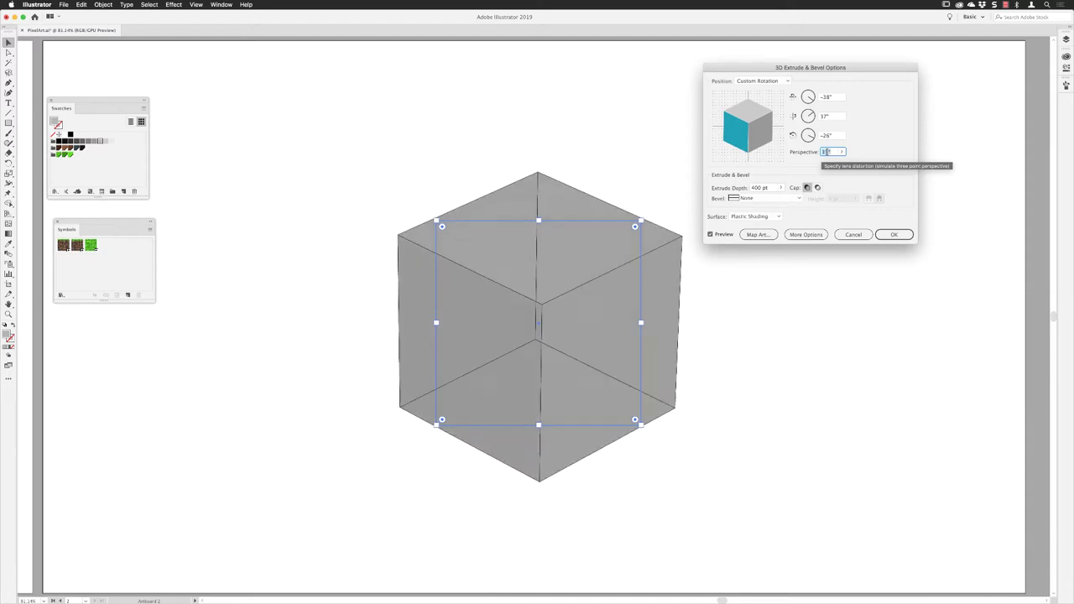
pyautogui.press('Down')
pyautogui.press('Down')
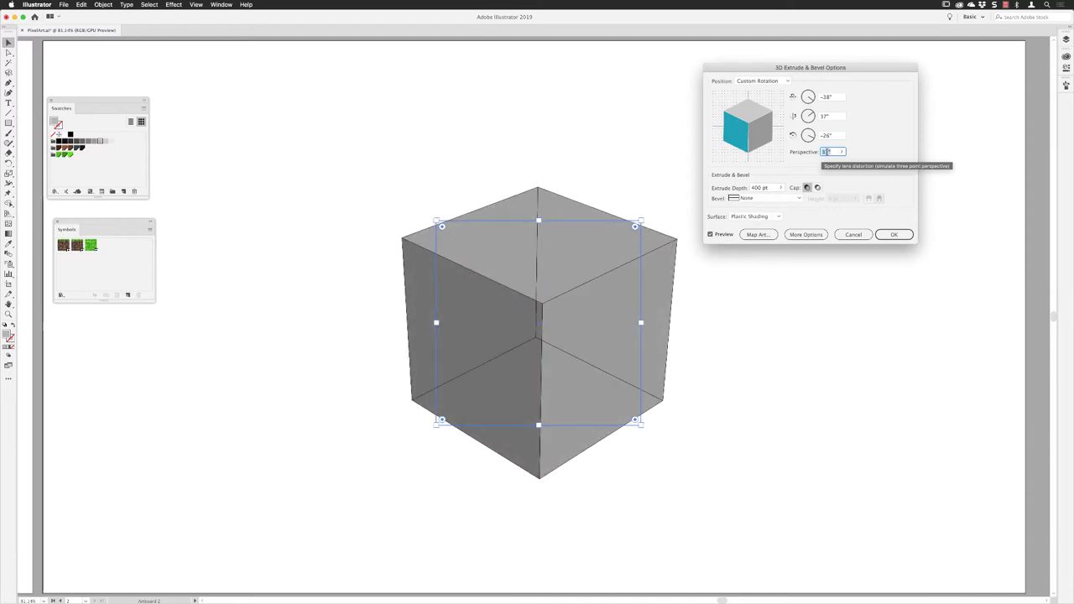
pyautogui.press('Down')
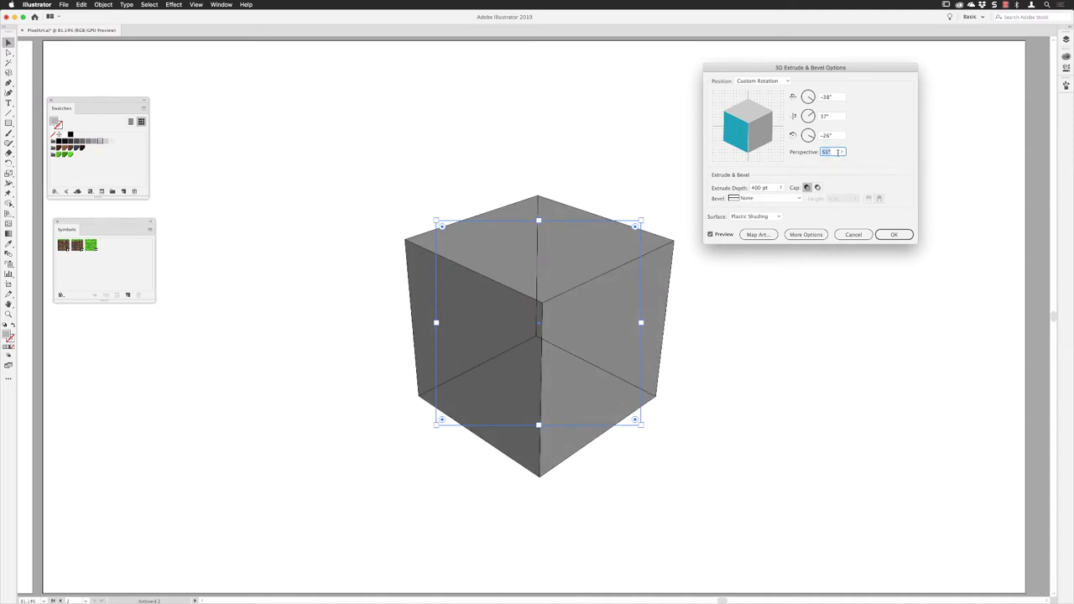
pyautogui.write('10')
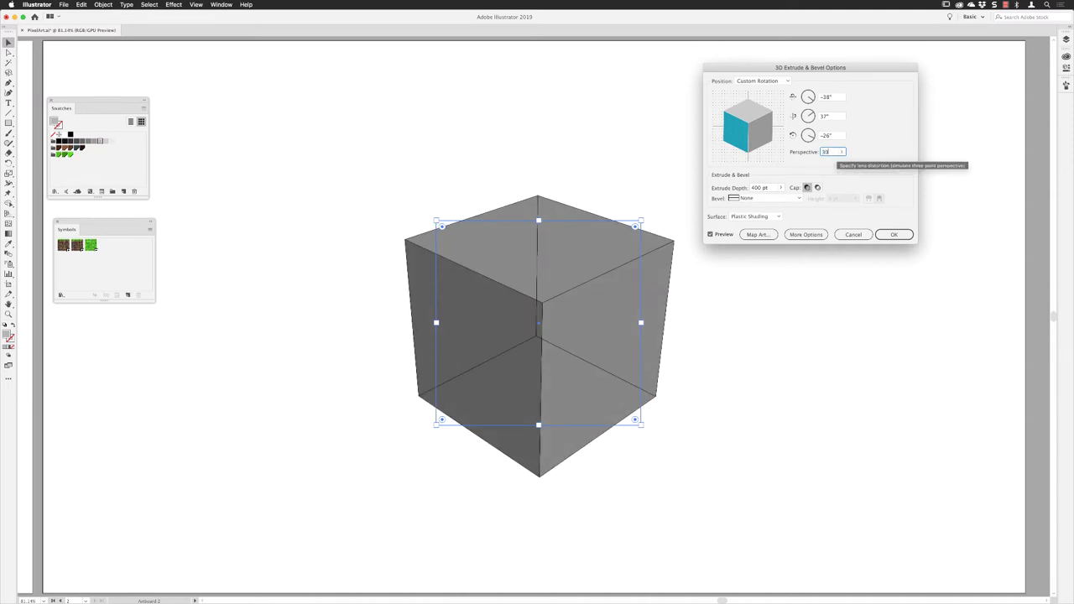
pyautogui.press('Tab')
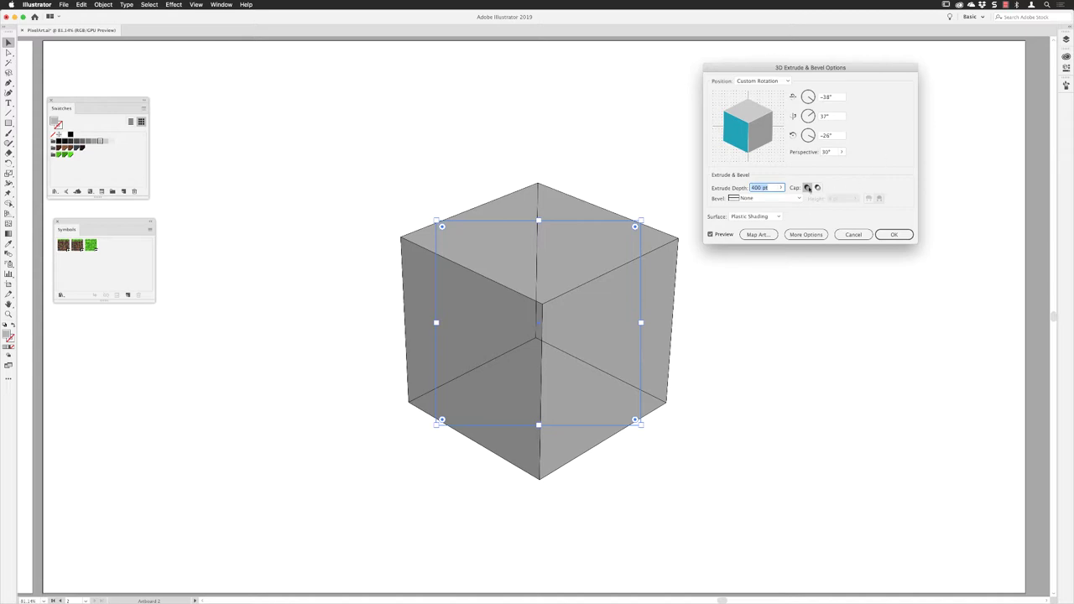
# Try a Classic bevel with a 25 pt height on the cube and set the bevel back to None
pyautogui.click(762, 199)
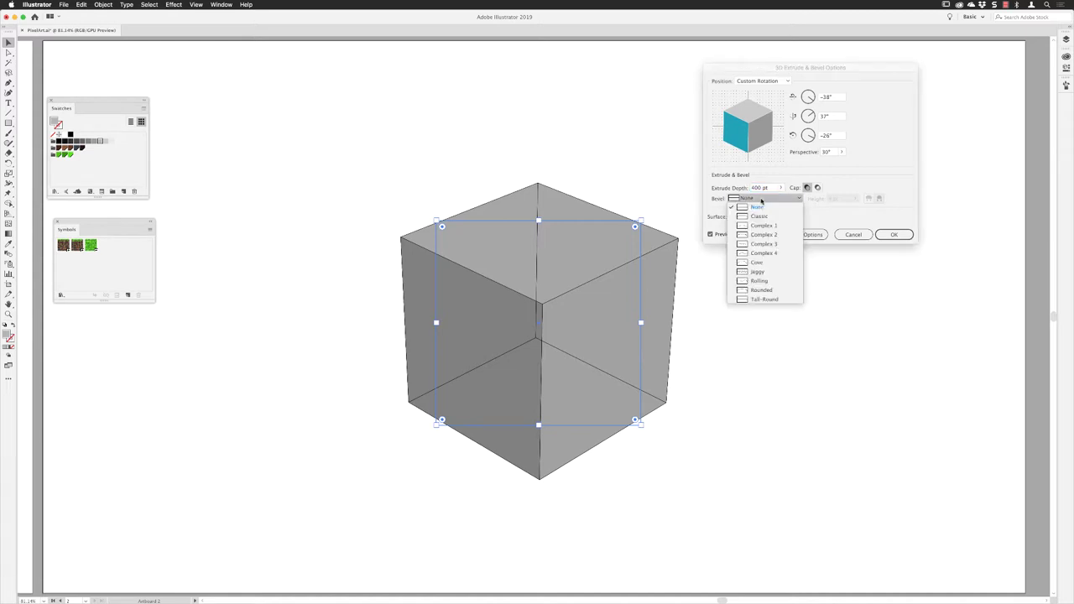
pyautogui.click(762, 219)
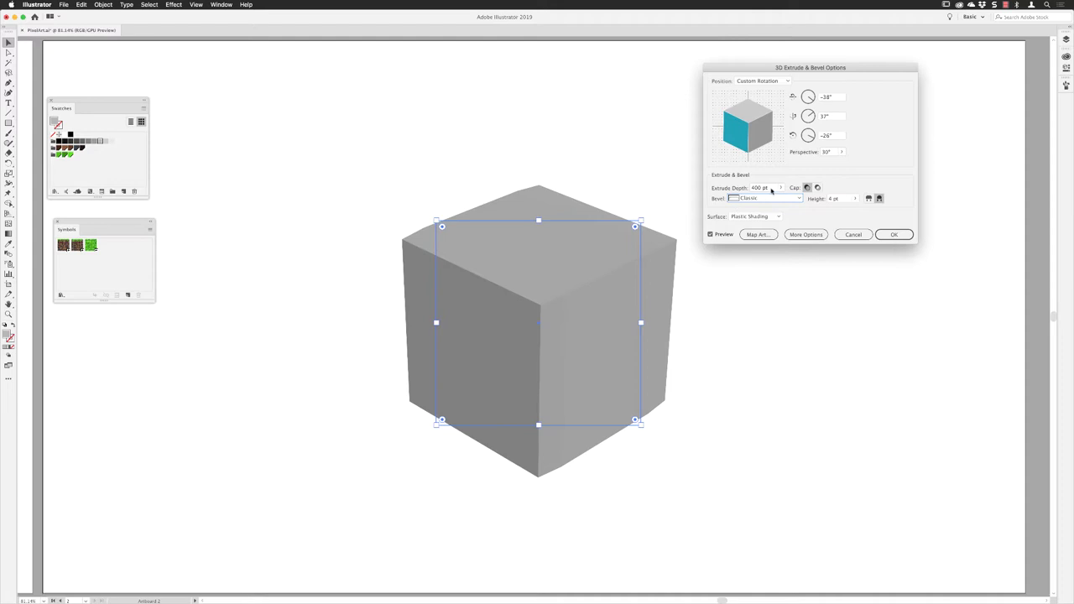
pyautogui.click(855, 198)
pyautogui.moveTo(827, 209)
pyautogui.mouseDown()
pyautogui.moveTo(850, 209)
pyautogui.moveTo(830, 209)
pyautogui.mouseUp()
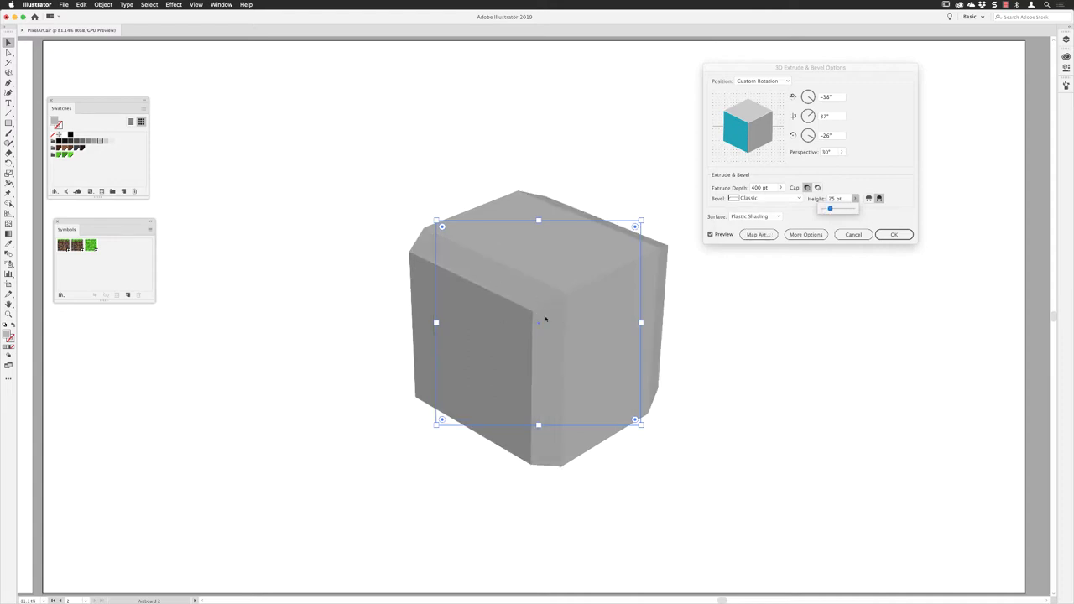
pyautogui.click(764, 200)
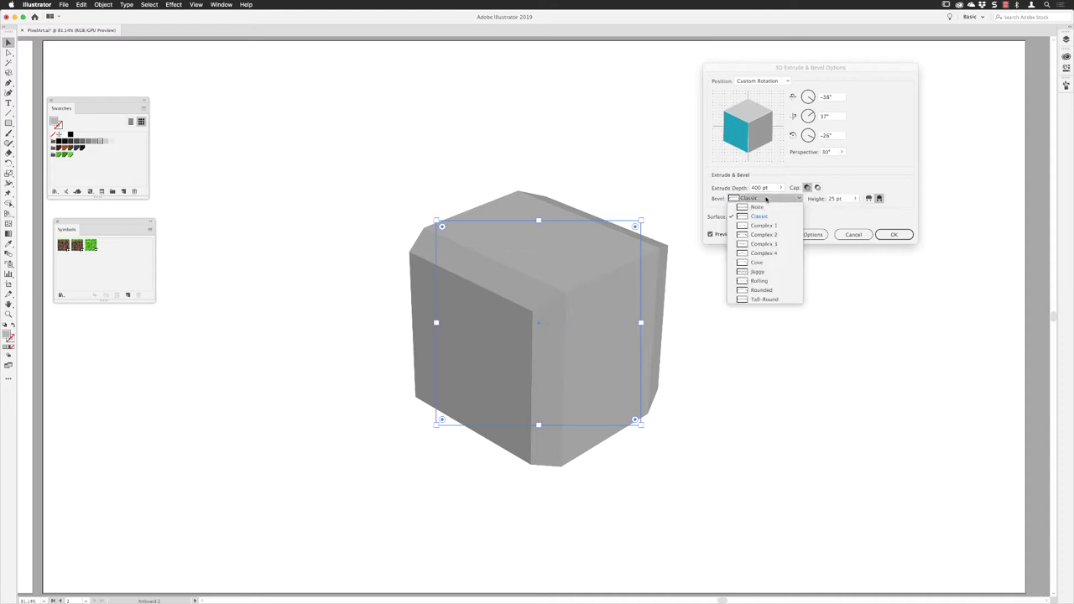
pyautogui.click(759, 208)
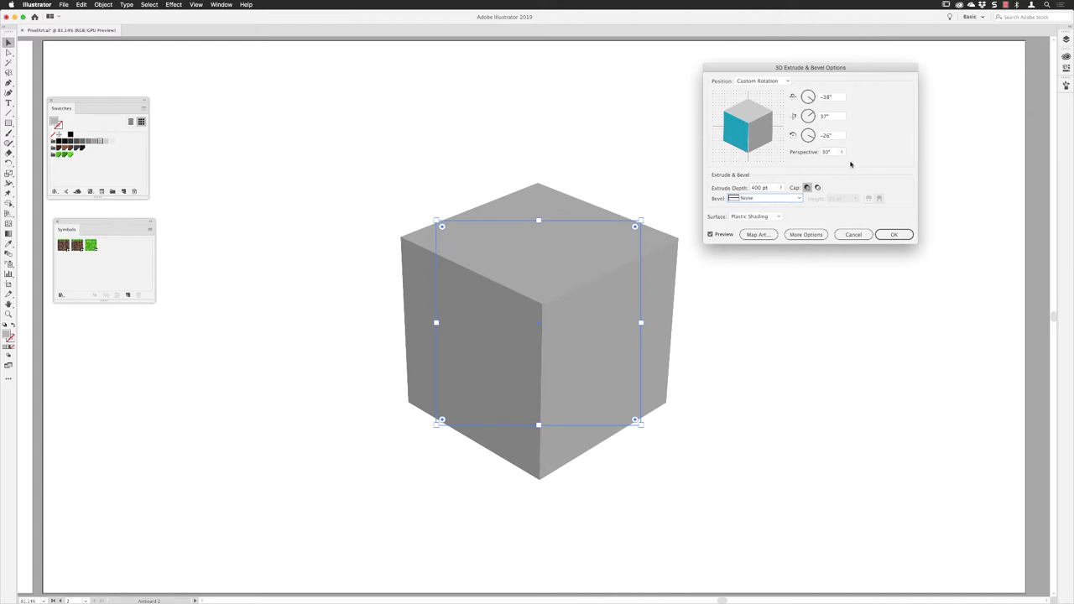
# Show the surface lighting options, move the existing light above the cube and add a second light shining on its left face
pyautogui.click(806, 235)
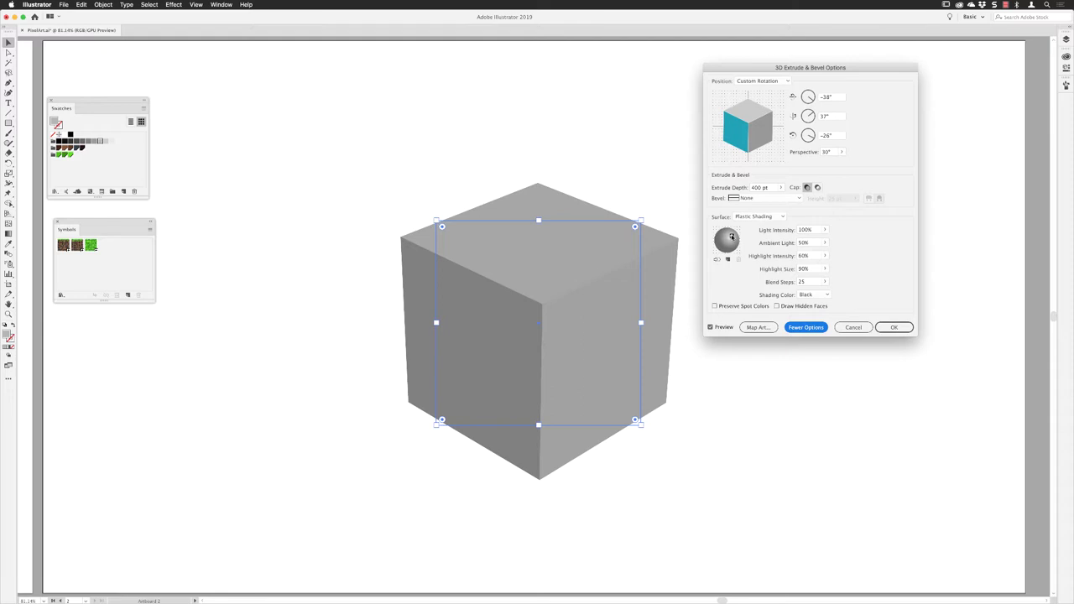
pyautogui.moveTo(732, 238)
pyautogui.mouseDown()
pyautogui.moveTo(718, 249)
pyautogui.moveTo(724, 237)
pyautogui.mouseUp()
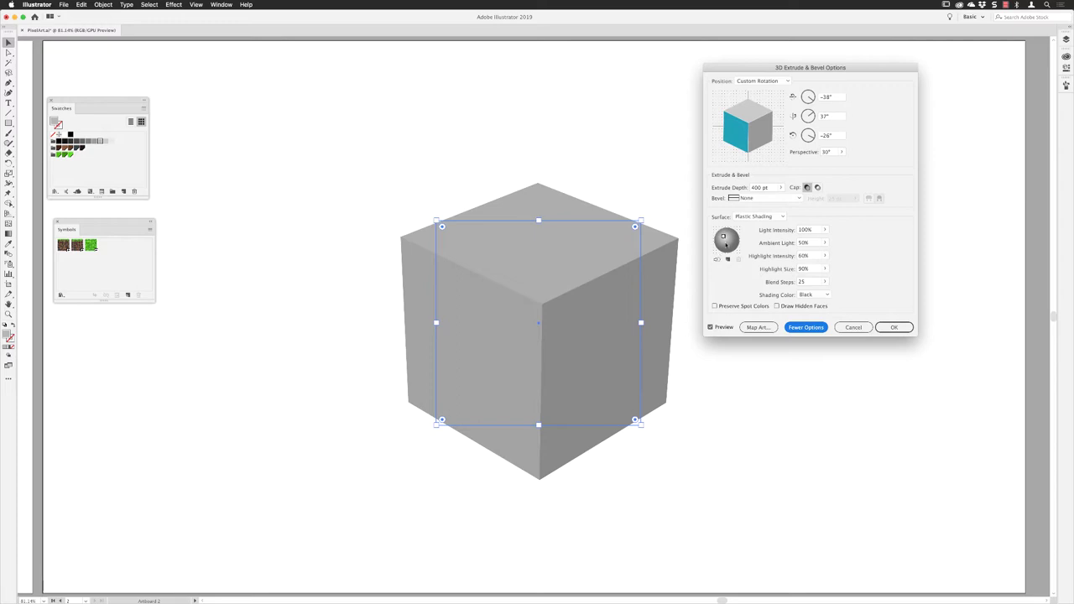
pyautogui.moveTo(724, 238); pyautogui.dragTo(726, 233)
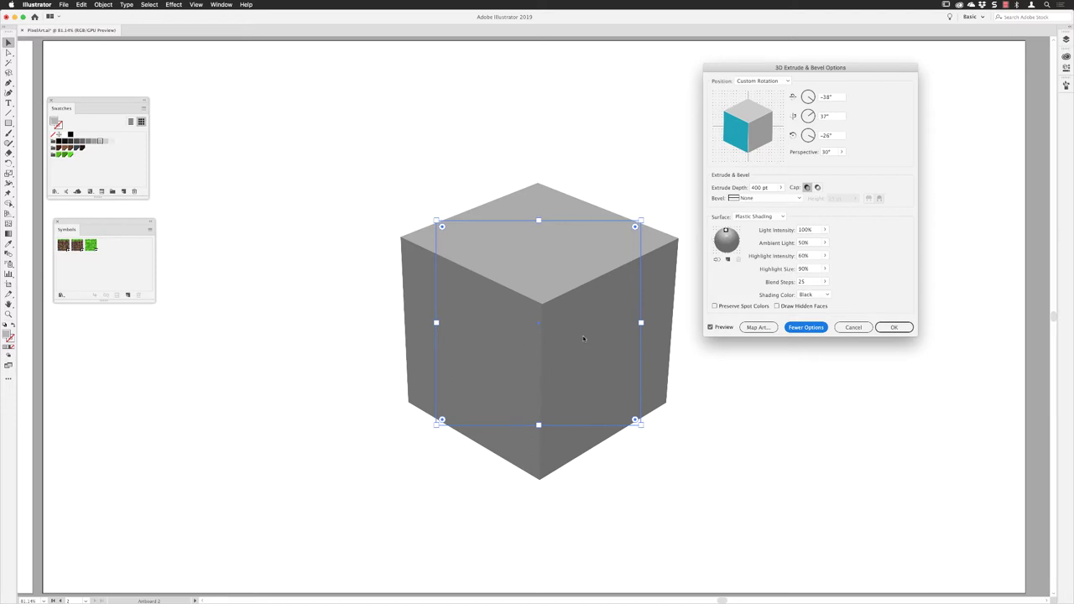
pyautogui.click(727, 260)
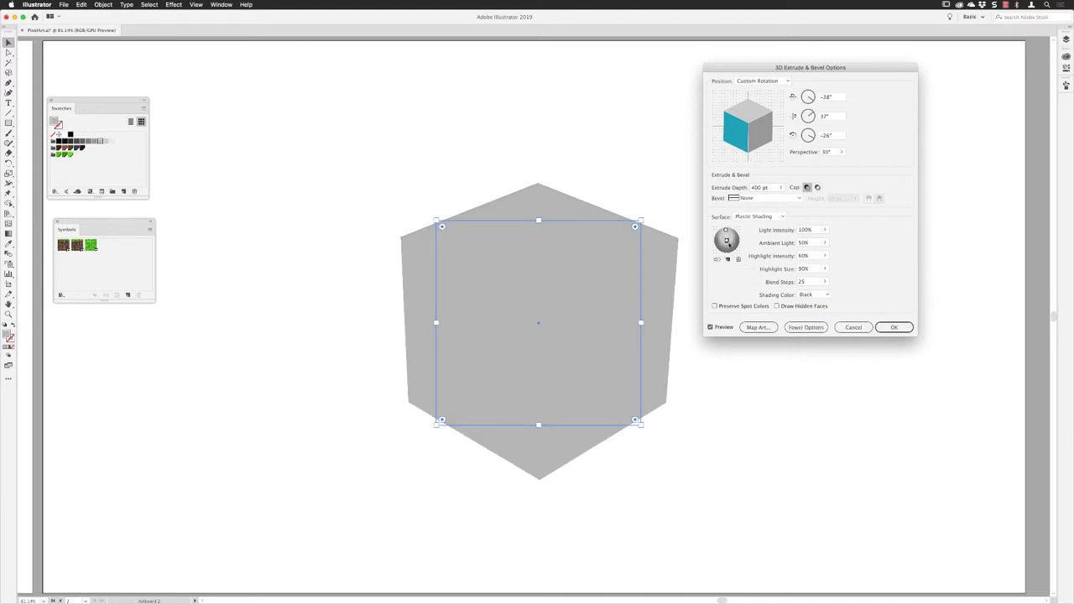
pyautogui.moveTo(725, 241); pyautogui.dragTo(717, 237)
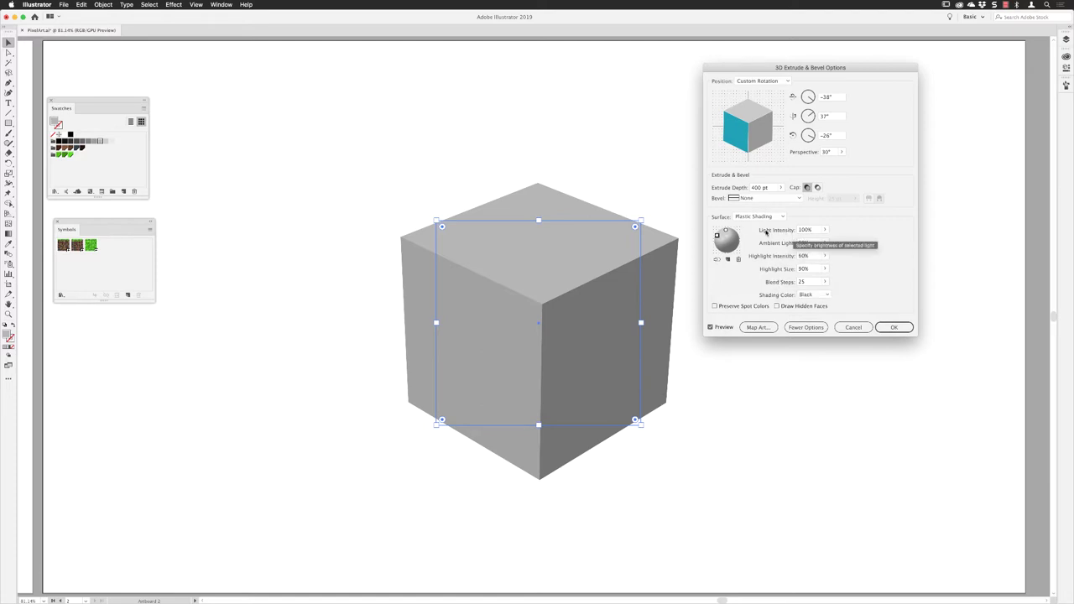
# Try the light intensity setting, leaving it at 100%, and set the cube's ambient light to 40%
pyautogui.click(825, 230)
pyautogui.moveTo(820, 241)
pyautogui.mouseDown()
pyautogui.moveTo(794, 243)
pyautogui.moveTo(846, 228)
pyautogui.mouseUp()
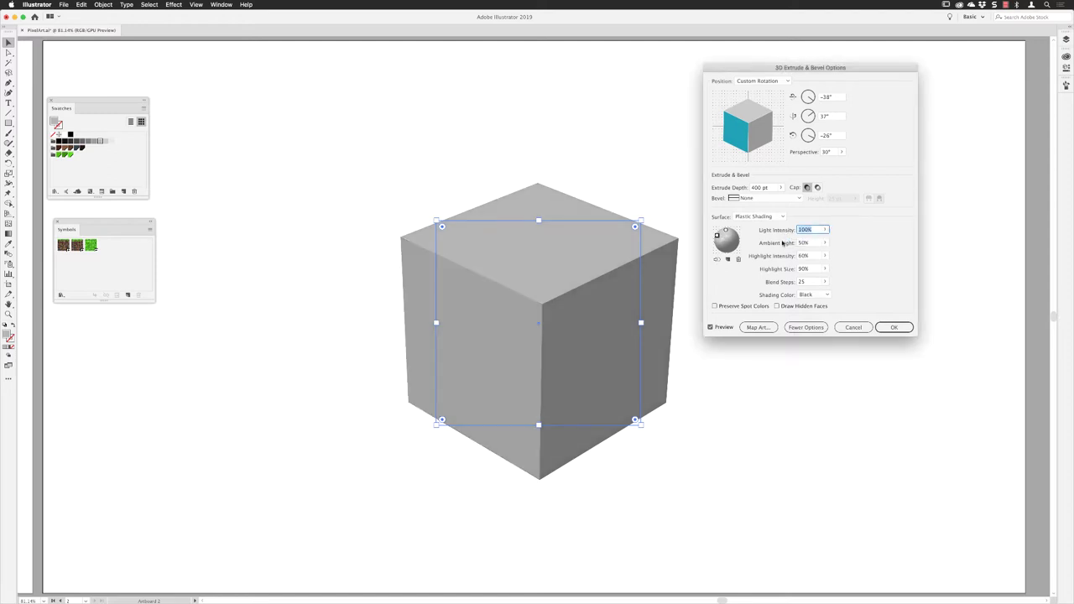
pyautogui.click(824, 243)
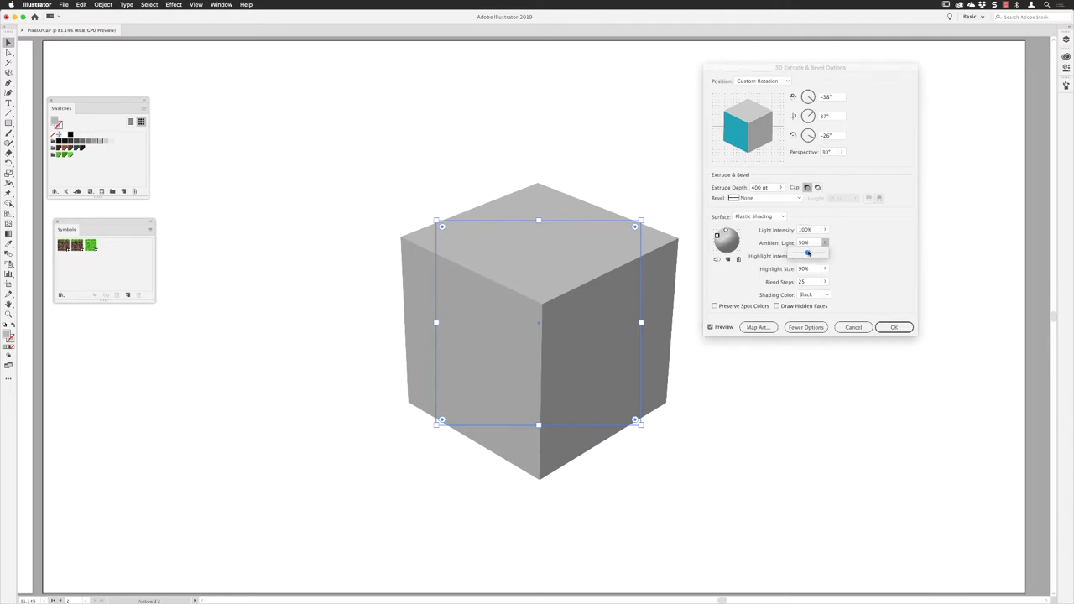
pyautogui.moveTo(809, 253)
pyautogui.mouseDown()
pyautogui.moveTo(821, 253)
pyautogui.moveTo(802, 253)
pyautogui.mouseUp()
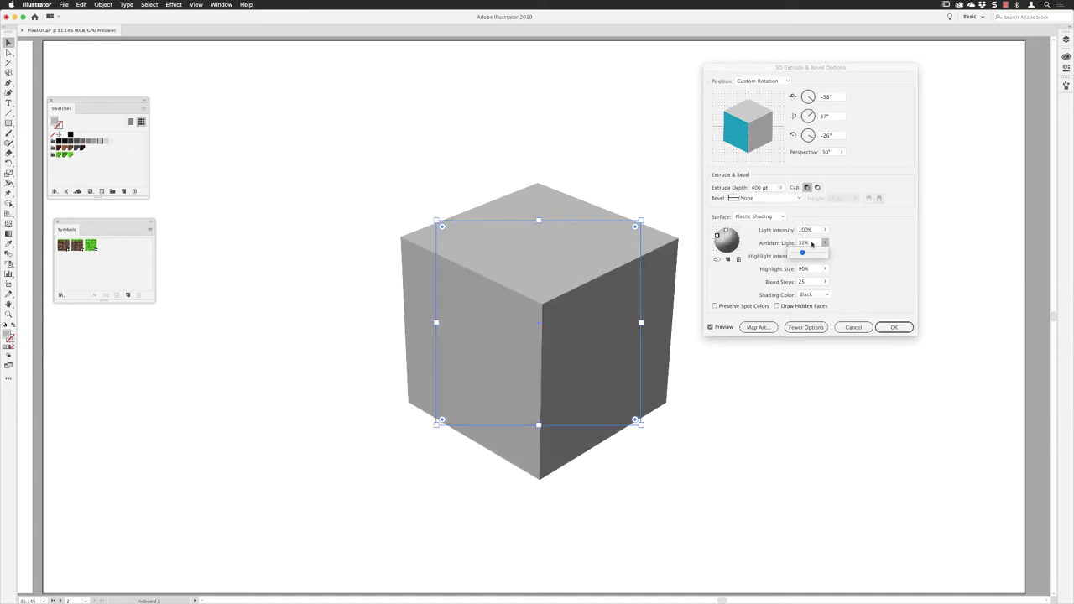
pyautogui.click(804, 243)
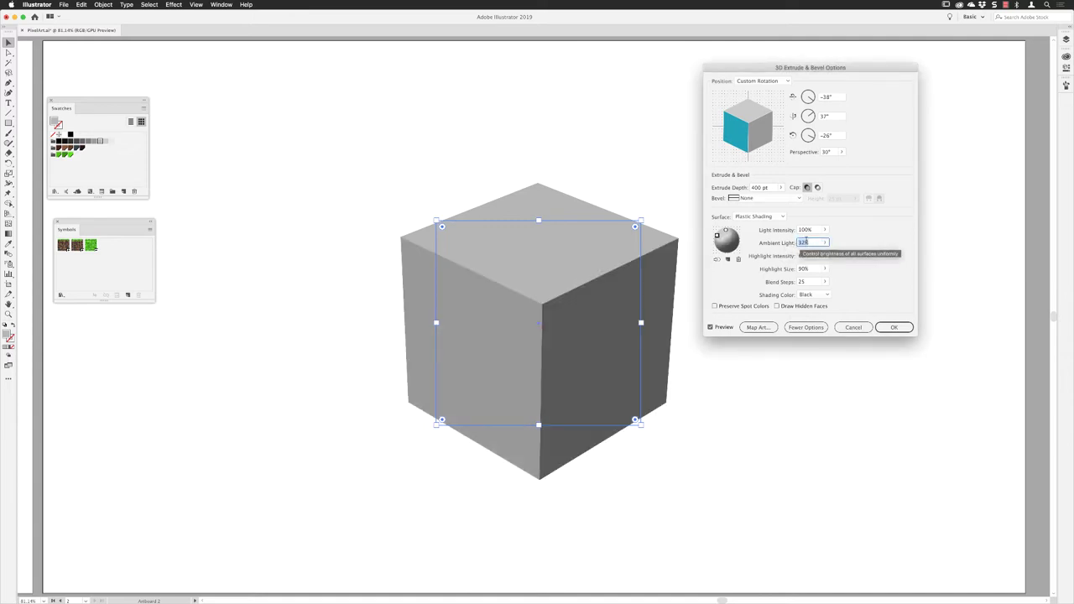
pyautogui.write('40')
pyautogui.press('Tab')
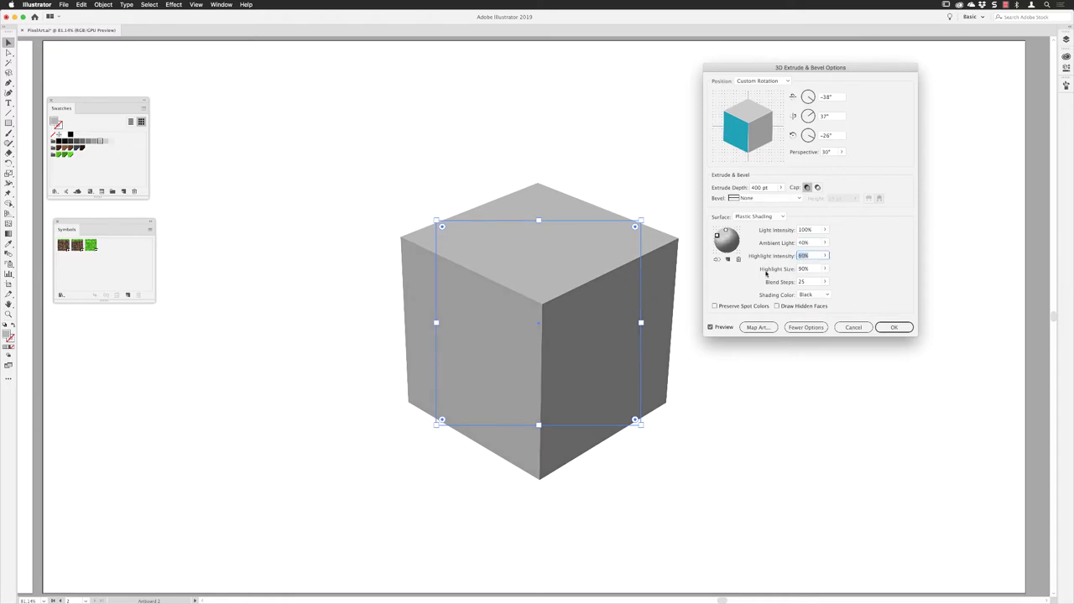
# Set the cube's highlight intensity to 53% and highlight size to 100% after trying other values
pyautogui.click(825, 255)
pyautogui.moveTo(804, 267)
pyautogui.mouseDown()
pyautogui.moveTo(794, 266)
pyautogui.moveTo(822, 266)
pyautogui.mouseUp()
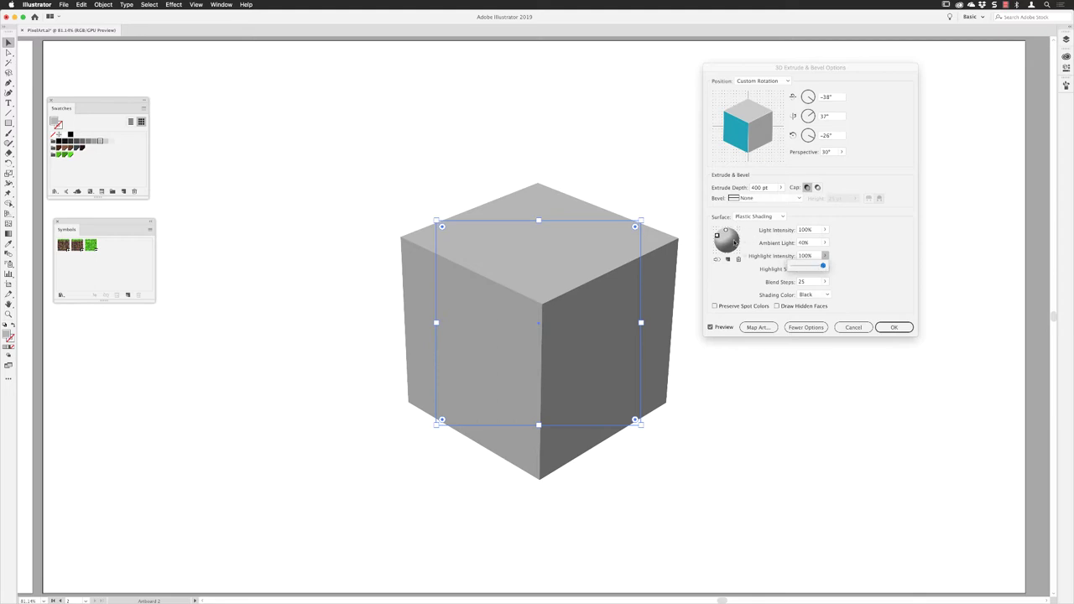
pyautogui.moveTo(826, 267)
pyautogui.mouseDown()
pyautogui.moveTo(795, 267)
pyautogui.moveTo(826, 267)
pyautogui.moveTo(809, 267)
pyautogui.mouseUp()
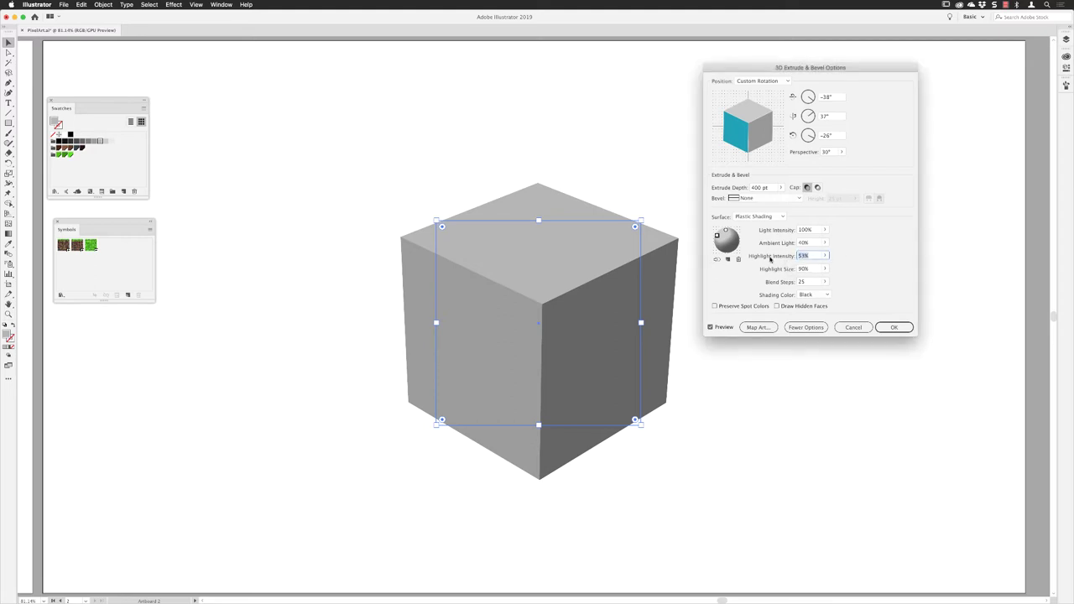
pyautogui.click(825, 269)
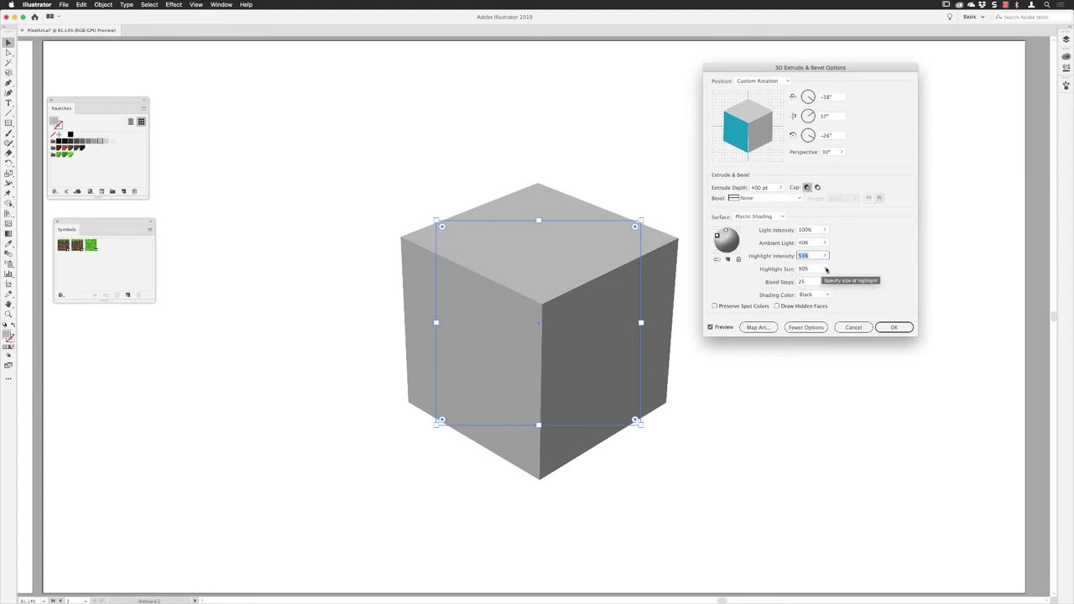
pyautogui.moveTo(822, 279); pyautogui.dragTo(794, 279)
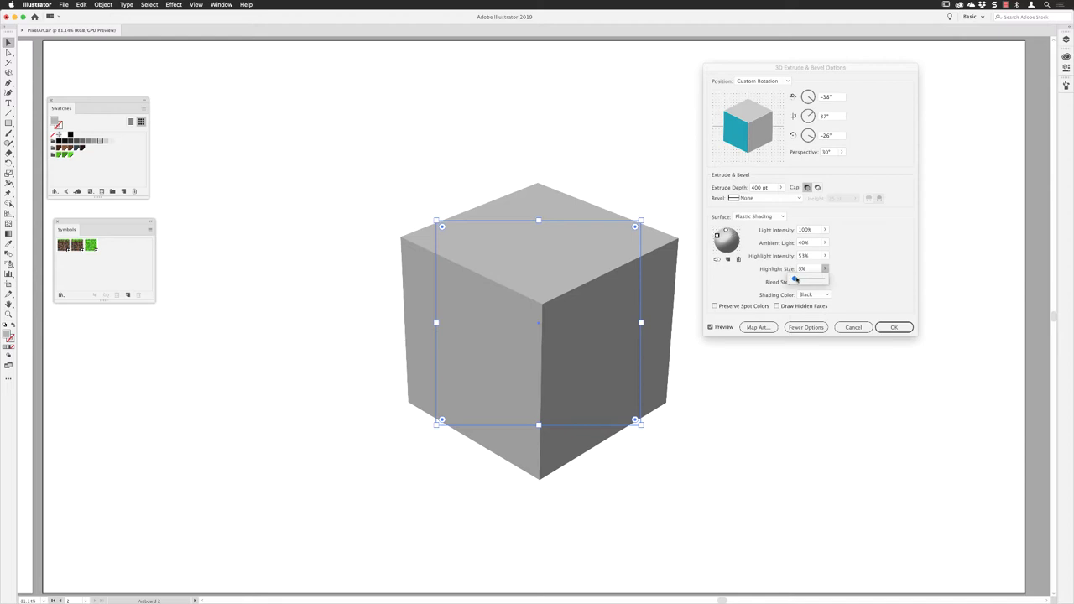
pyautogui.moveTo(795, 280); pyautogui.dragTo(822, 281)
pyautogui.moveTo(821, 281); pyautogui.dragTo(835, 279)
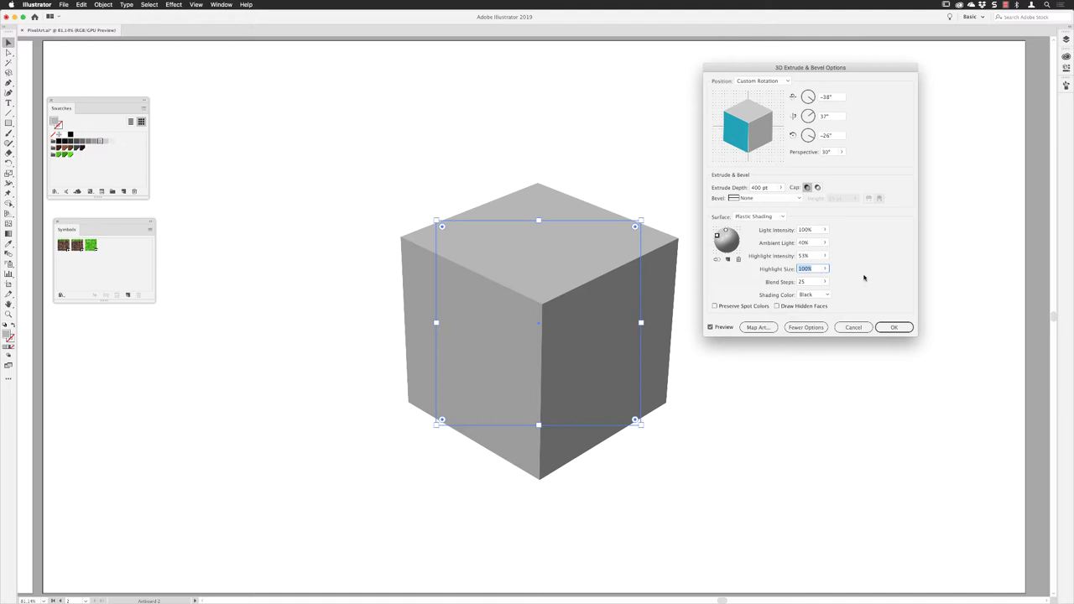
# Map the Left symbol onto surface 1, the cube's left face
pyautogui.click(758, 327)
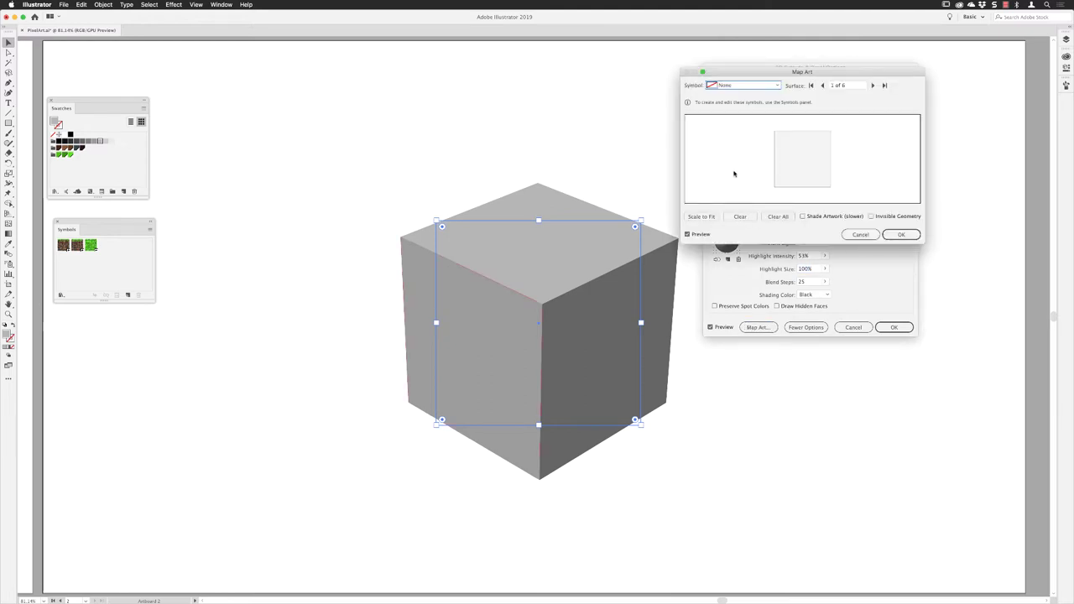
pyautogui.click(737, 86)
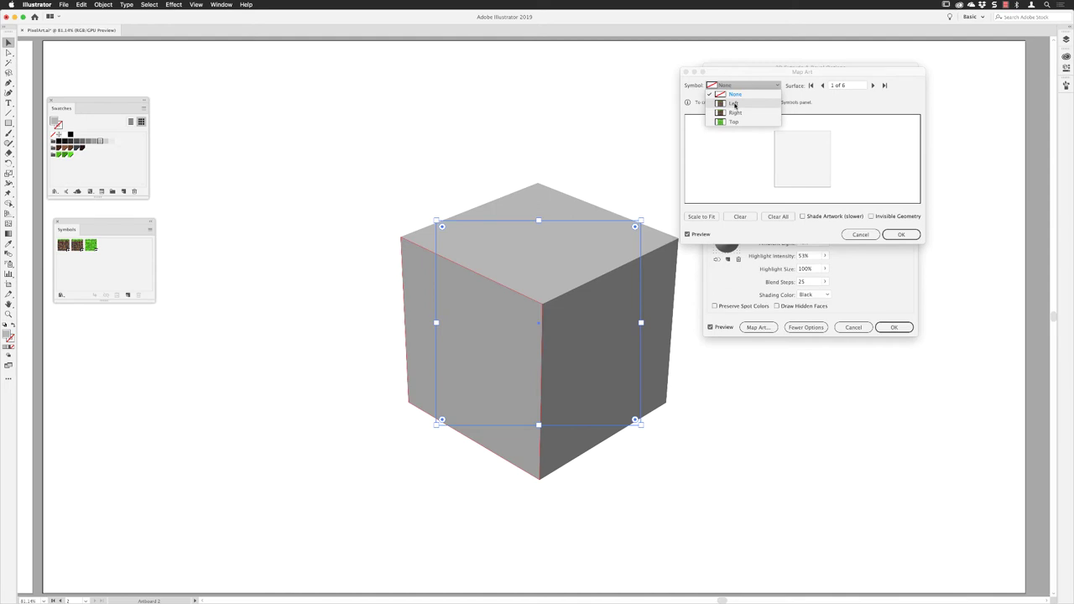
pyautogui.click(734, 103)
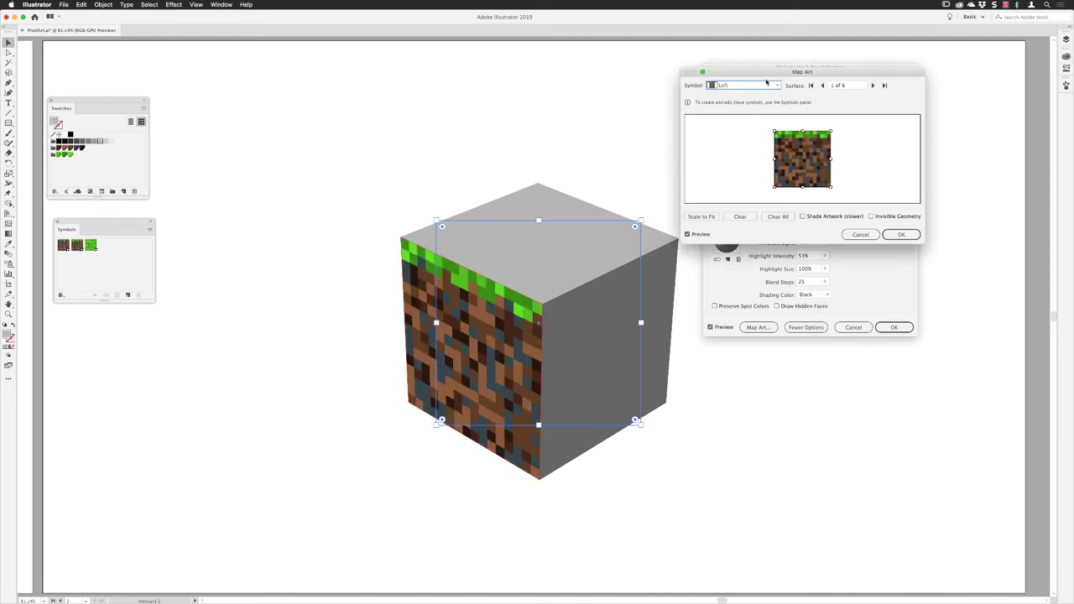
# Map the Right symbol onto surface 3 and rotate it so its grass edge runs along the top of the cube's right face
pyautogui.click(873, 86)
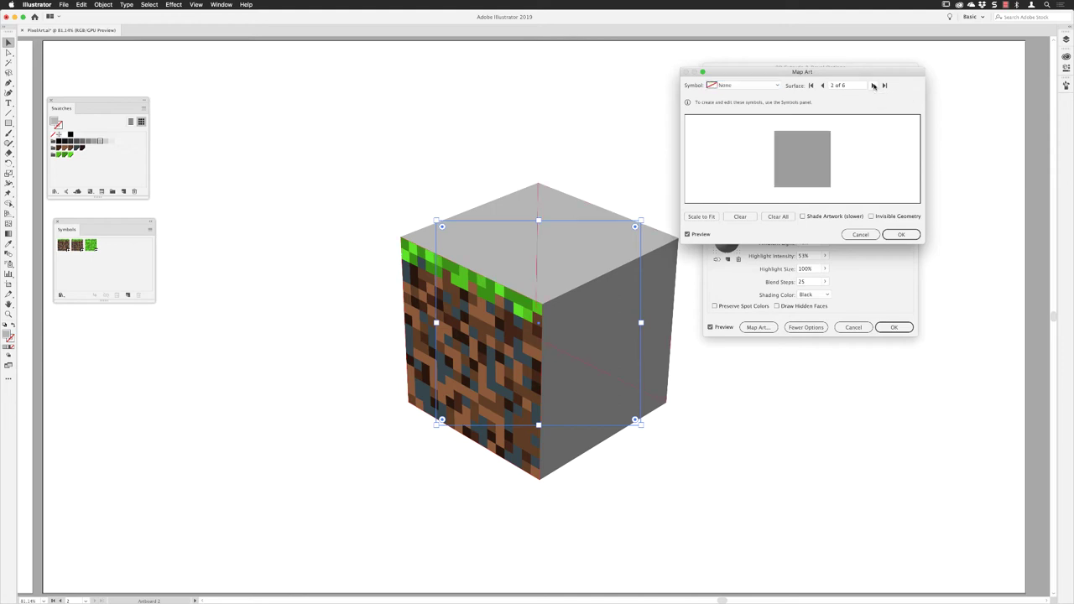
pyautogui.click(874, 85)
pyautogui.click(740, 86)
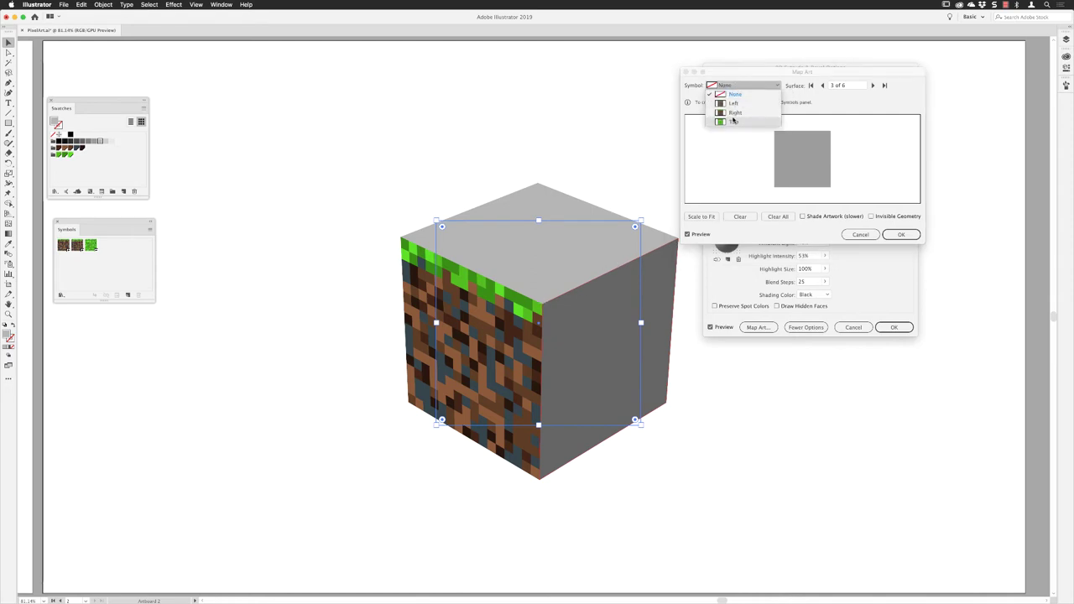
pyautogui.click(733, 113)
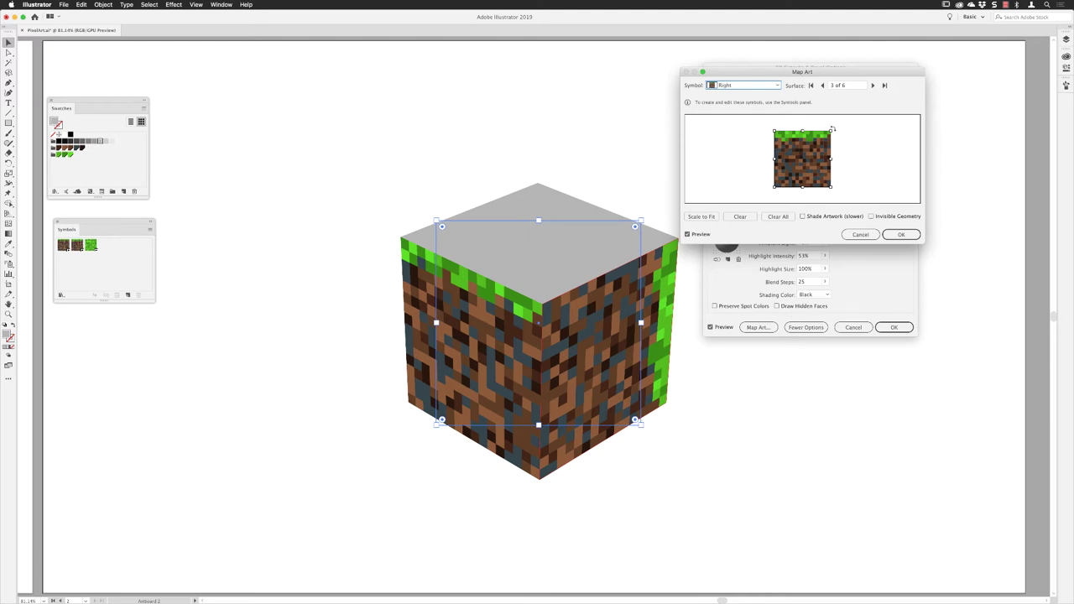
pyautogui.moveTo(832, 128); pyautogui.dragTo(764, 153)
pyautogui.press('super+z')
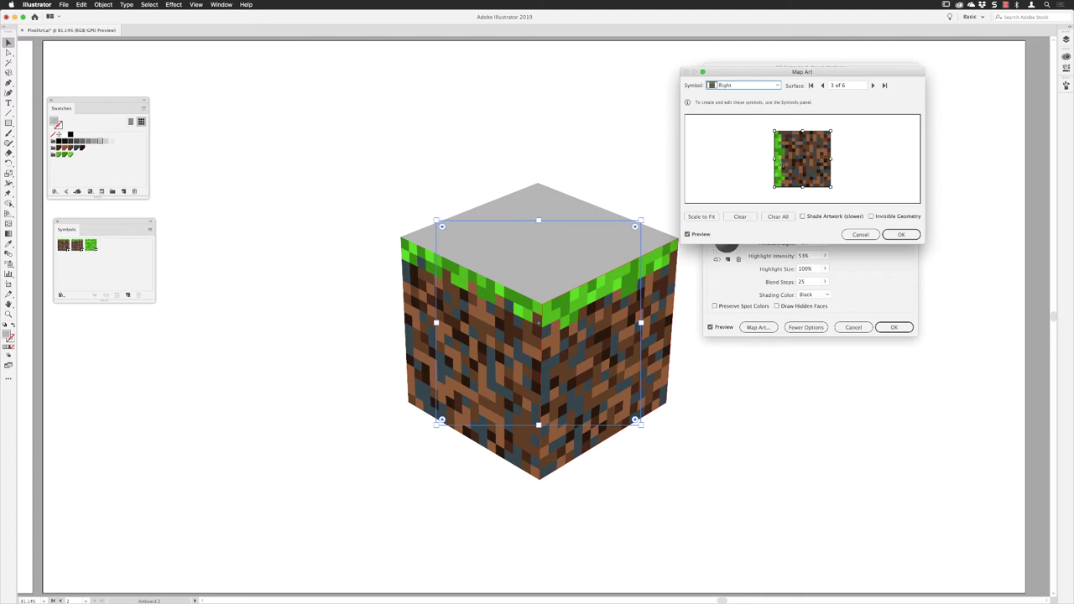
# Try shrinking the artwork on surface 3, scale it back to fit and rotate its grass edge to the top again
pyautogui.moveTo(774, 132); pyautogui.dragTo(786, 144)
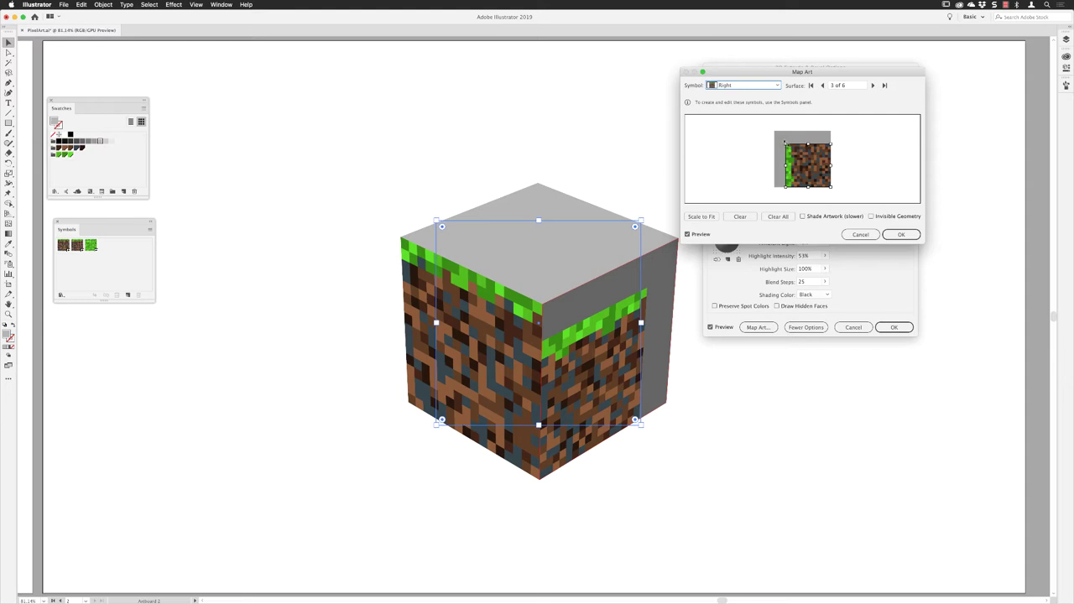
pyautogui.moveTo(786, 143); pyautogui.dragTo(789, 147)
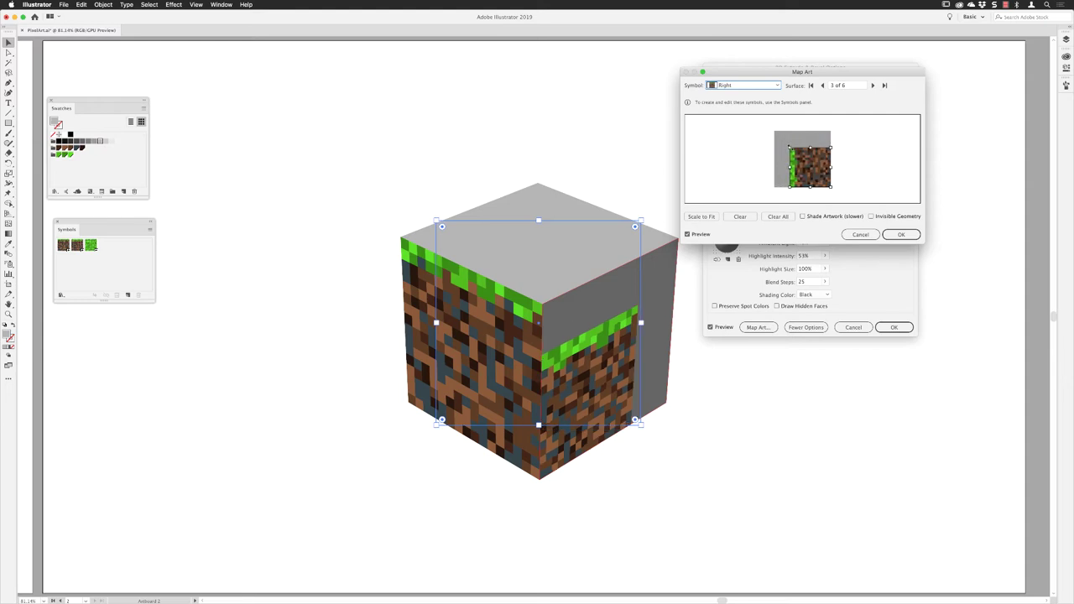
pyautogui.click(702, 217)
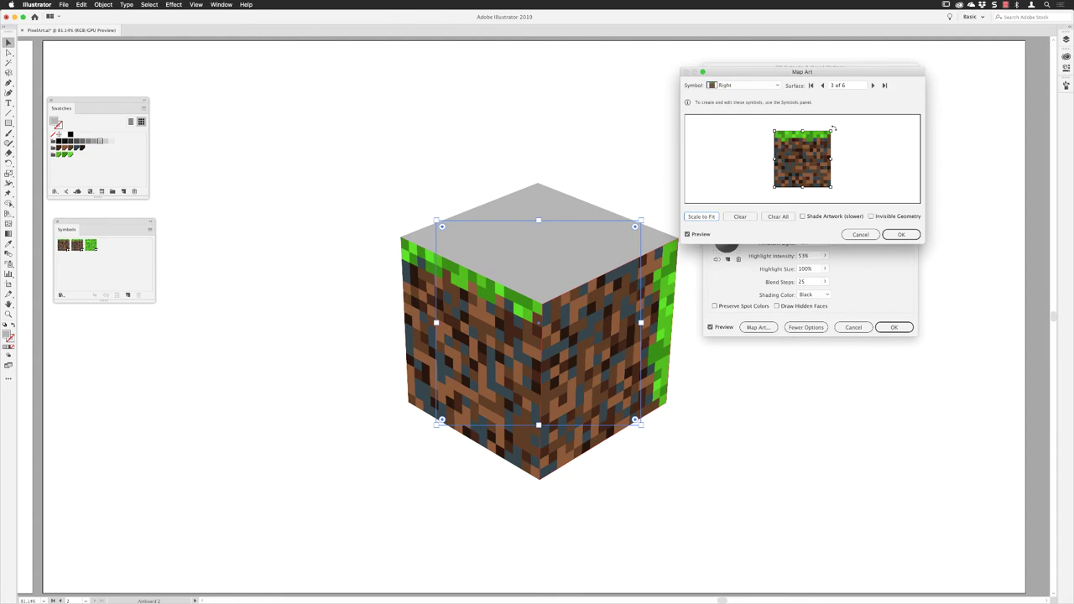
pyautogui.moveTo(833, 128); pyautogui.dragTo(767, 154)
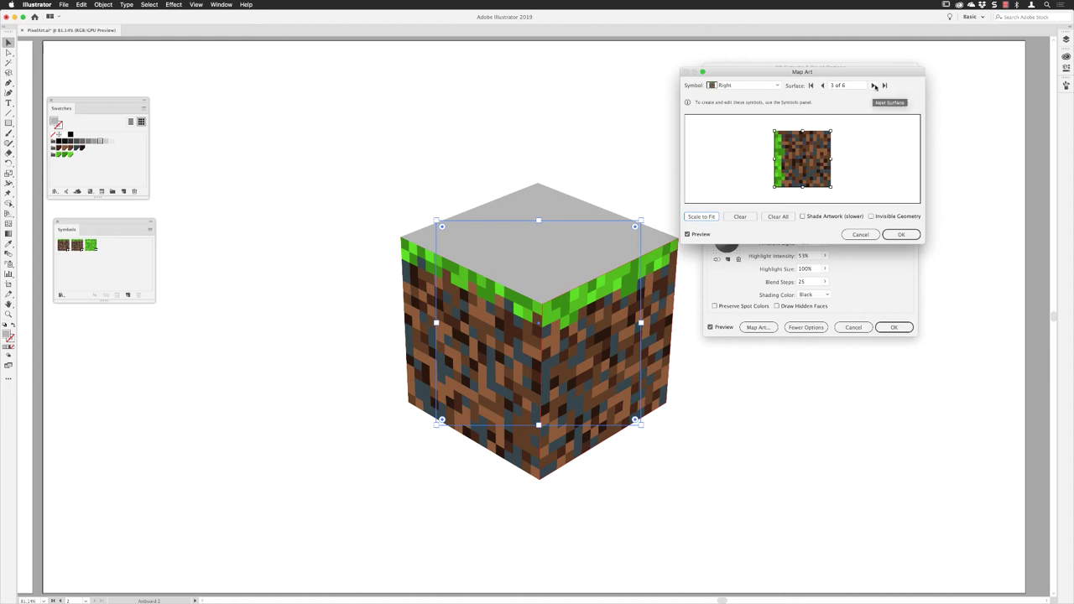
# Map the Top symbol onto surface 6, the cube's top face
pyautogui.click(873, 86)
pyautogui.click(873, 85)
pyautogui.click(873, 86)
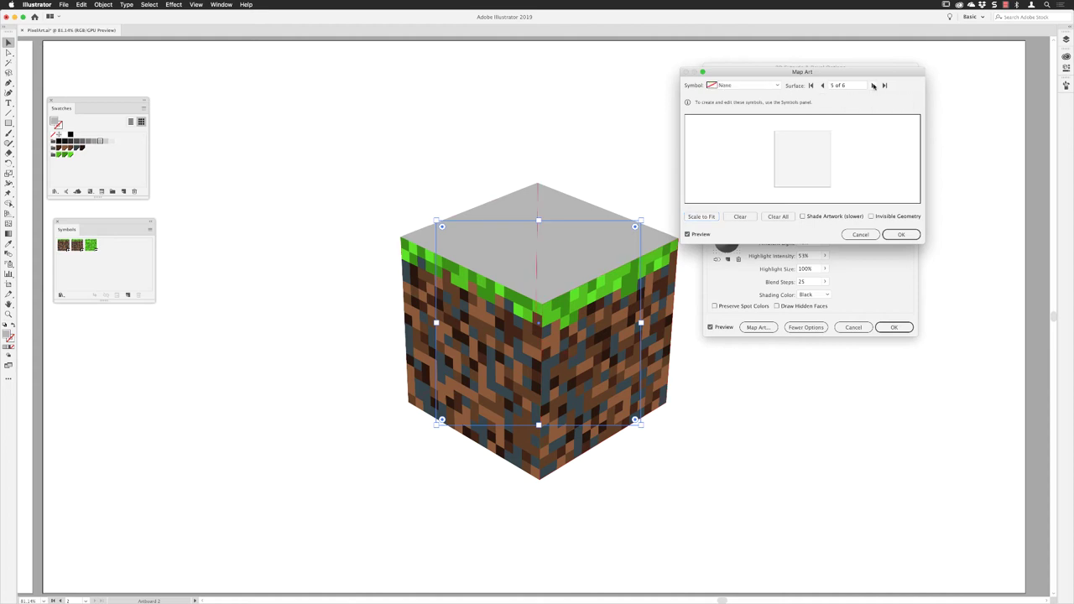
pyautogui.click(822, 86)
pyautogui.click(743, 86)
pyautogui.click(746, 122)
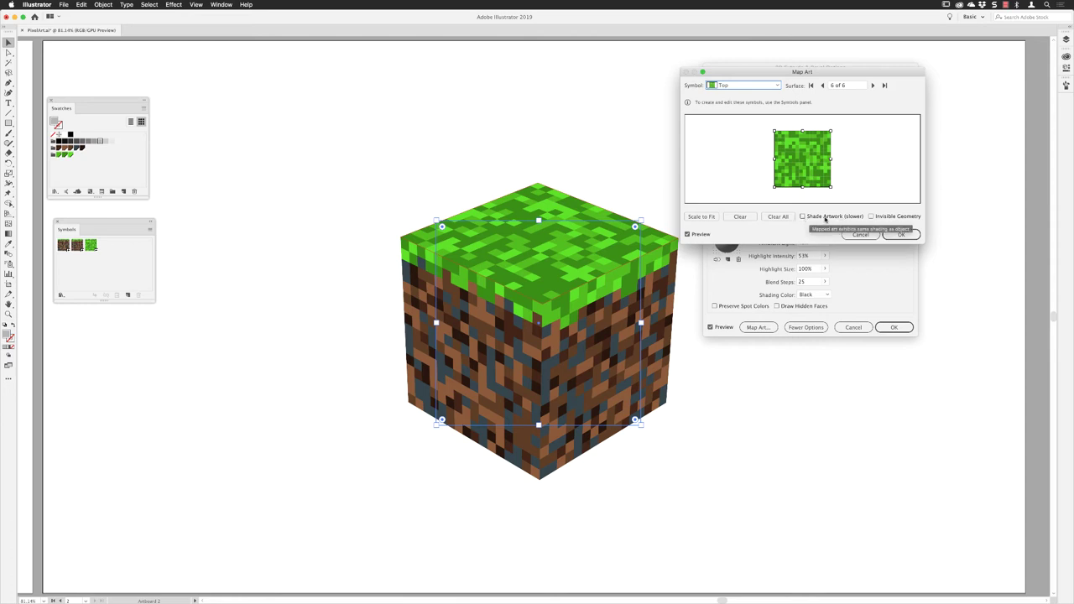
# Turn on Shade Artwork, apply the mapping and 3D extrude settings to the cube, and deselect it
pyautogui.click(849, 218)
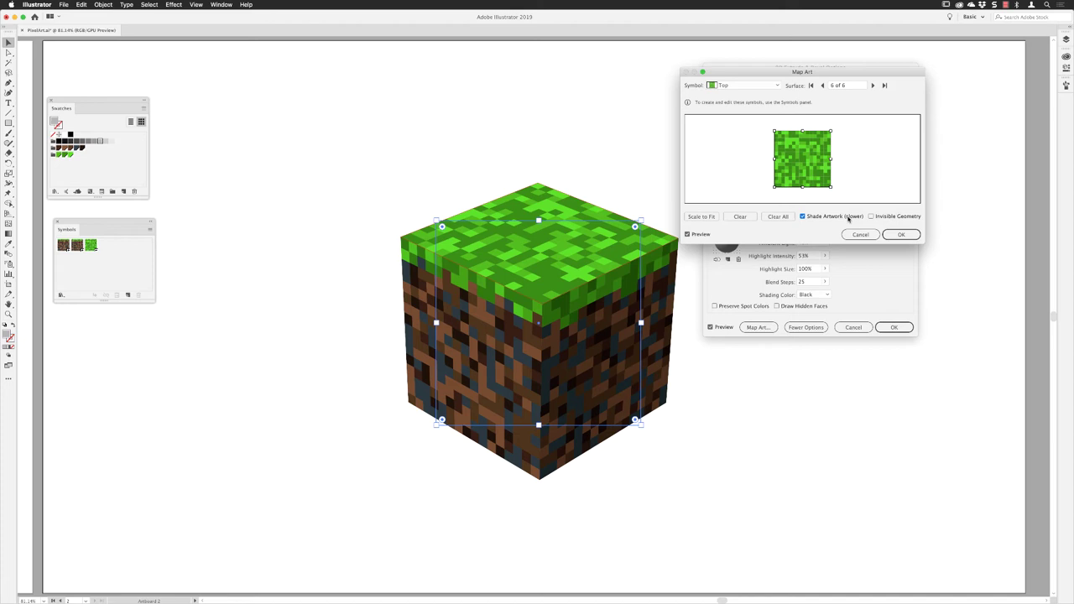
pyautogui.click(902, 234)
pyautogui.click(893, 328)
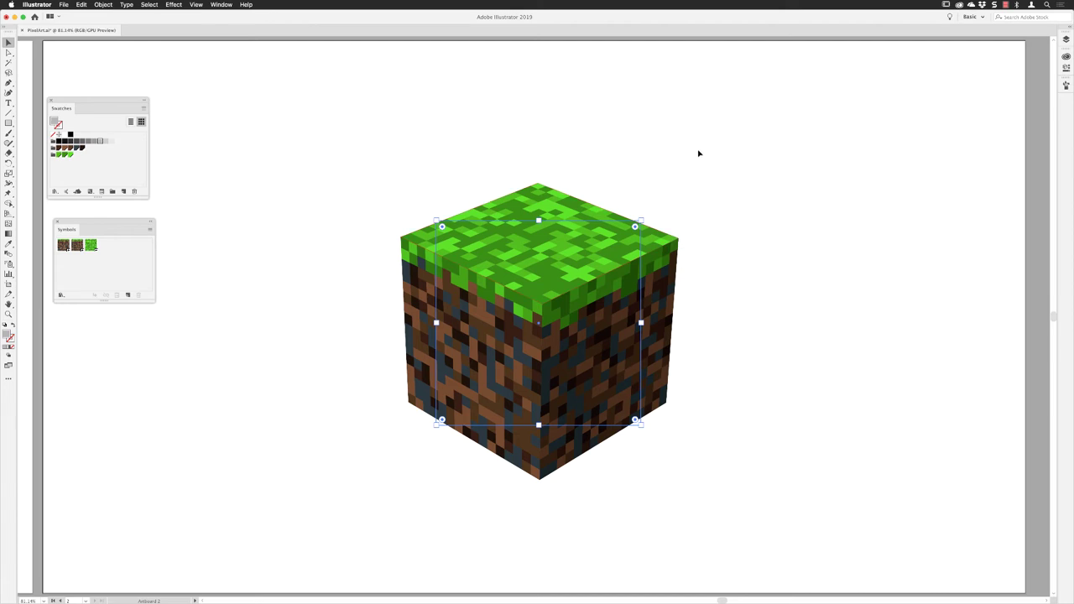
pyautogui.click(700, 152)
pyautogui.click(594, 257)
pyautogui.click(661, 177)
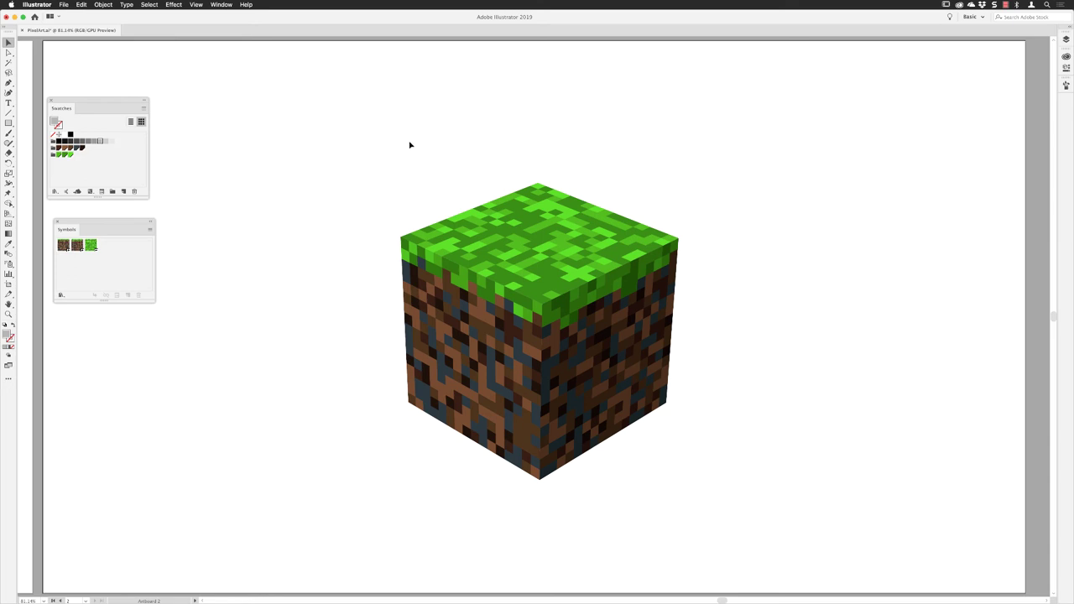
# Draw a closed four-cornered shape over the cube's top face with the Pen tool, following the face's corners
pyautogui.click(8, 82)
pyautogui.click(401, 238)
pyautogui.click(538, 187)
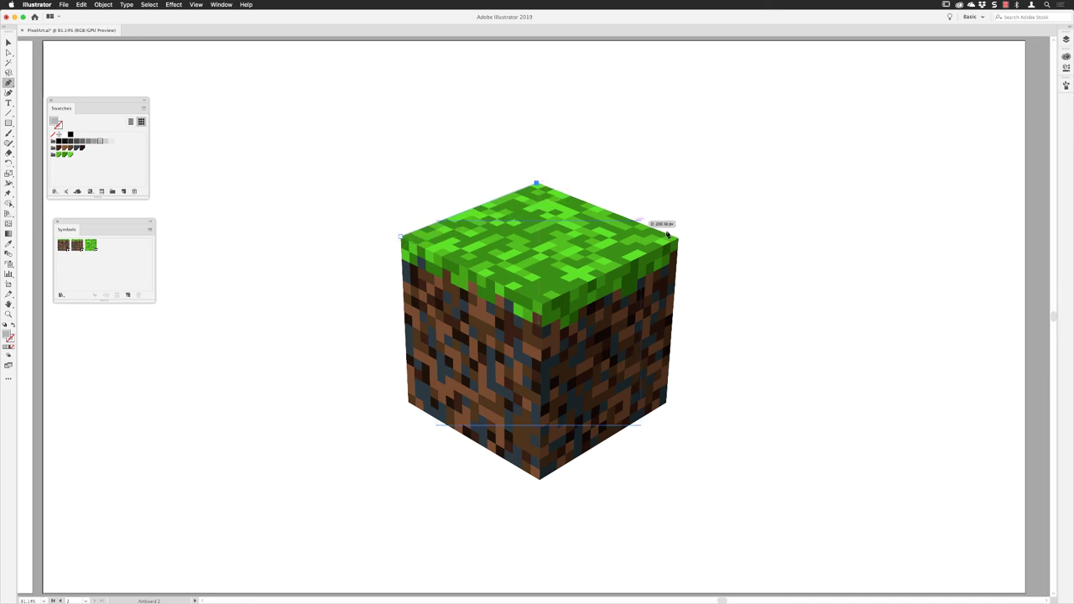
pyautogui.click(678, 240)
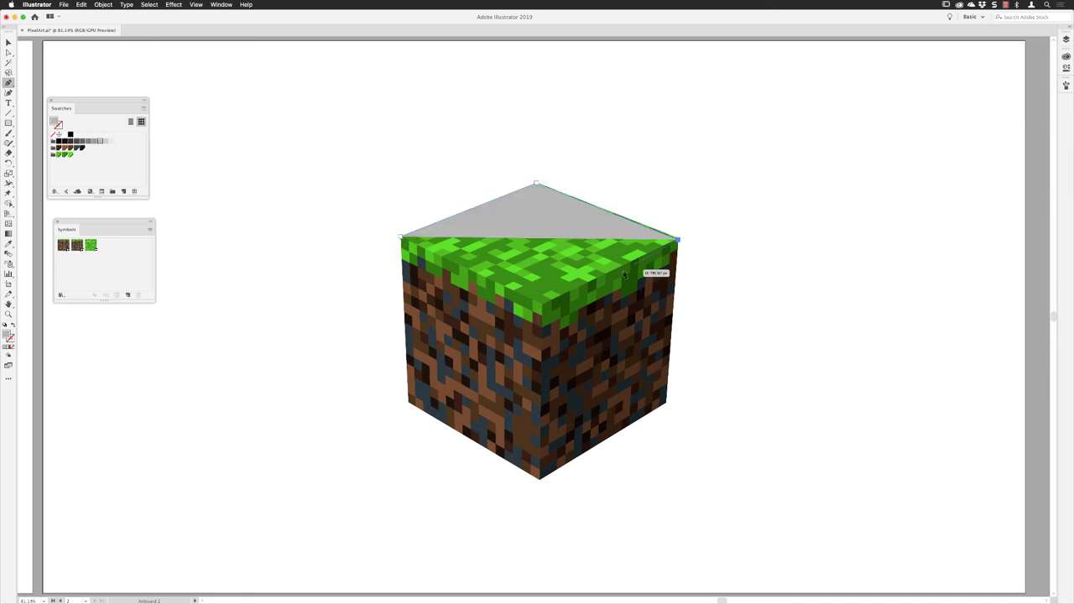
pyautogui.click(542, 302)
pyautogui.click(401, 237)
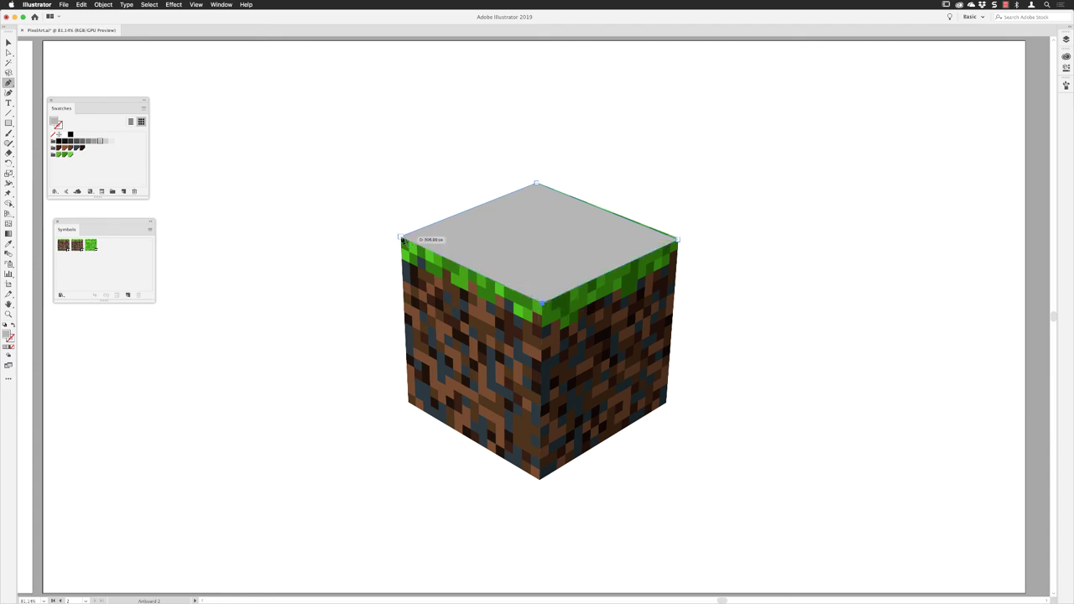
pyautogui.click(8, 52)
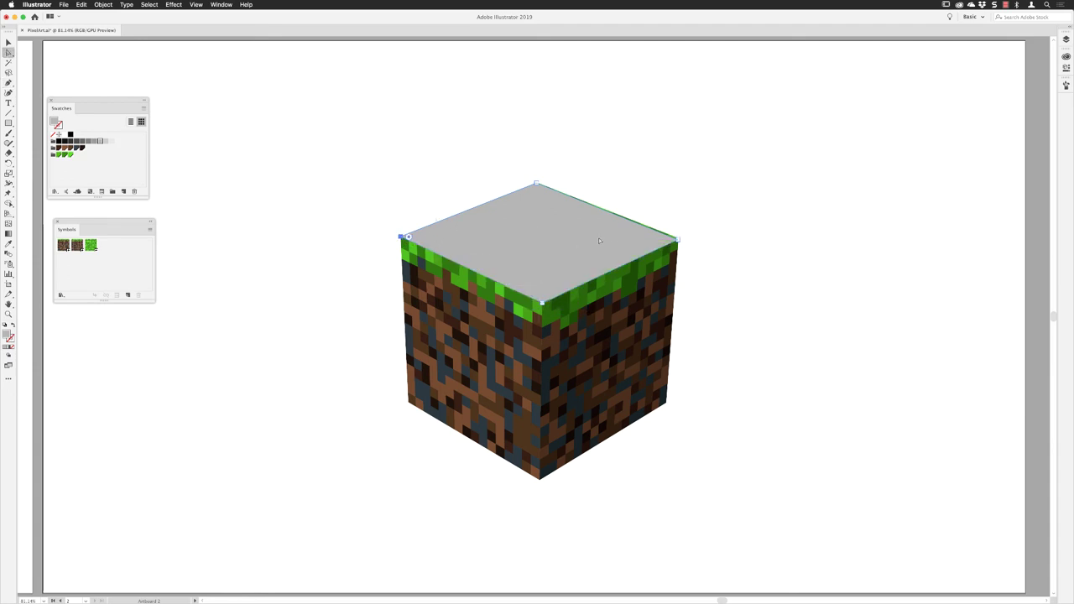
# Nudge the grey shape's right corner onto the top face's corner, and move the whole shape straight down to the cube's base
pyautogui.moveTo(678, 239); pyautogui.dragTo(679, 238)
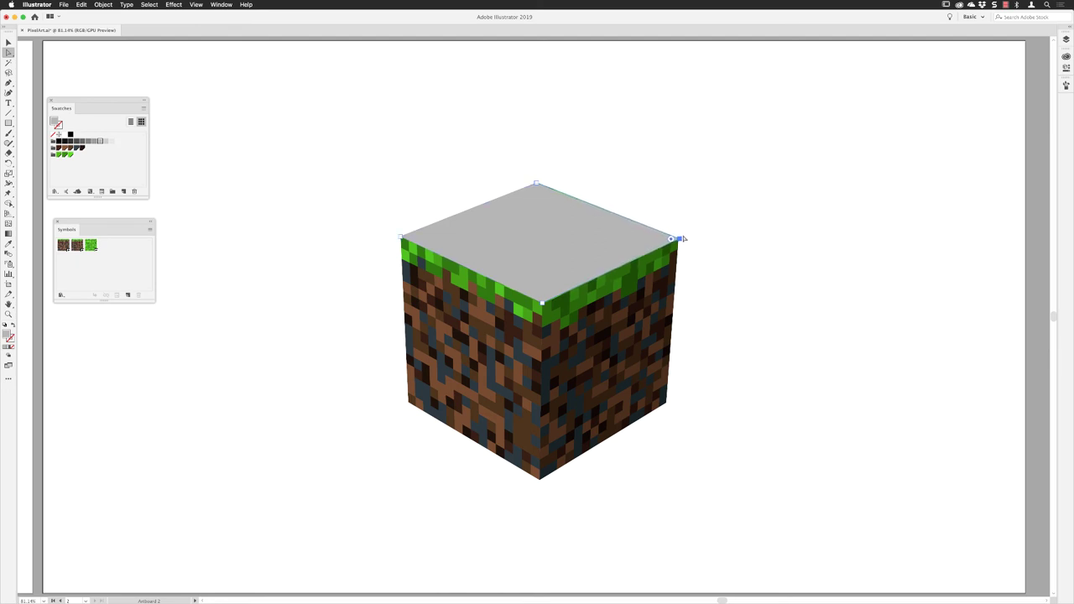
pyautogui.press('v')
pyautogui.moveTo(543, 243); pyautogui.dragTo(539, 451)
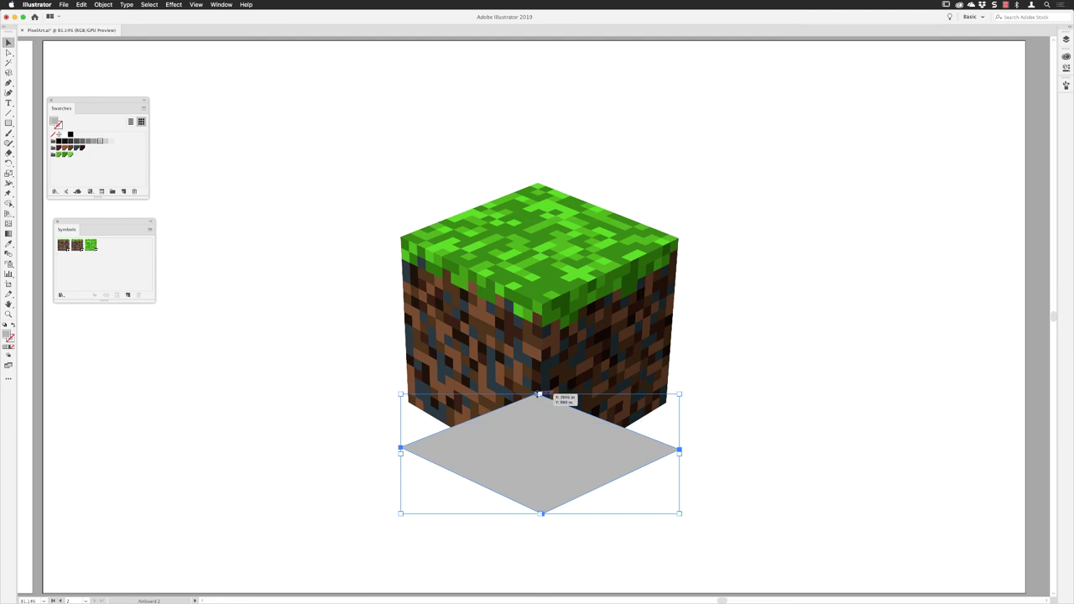
# Stretch the grey shape upward, adjust its height from below, and scale it inward to match the width of the cube's base
pyautogui.moveTo(540, 394); pyautogui.dragTo(540, 355)
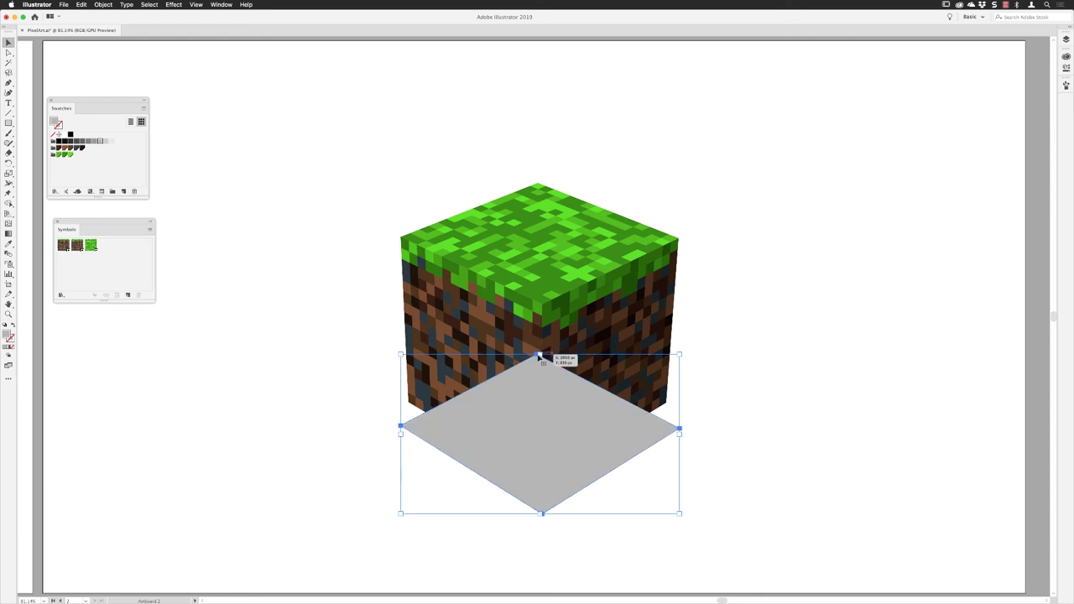
pyautogui.moveTo(543, 510); pyautogui.dragTo(562, 501)
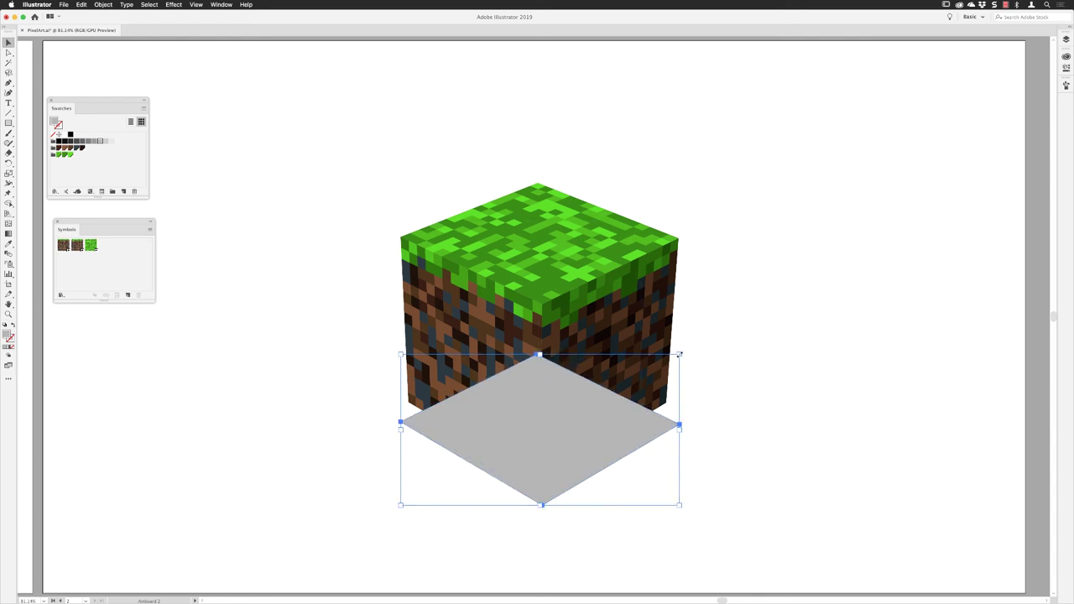
pyautogui.moveTo(680, 354); pyautogui.dragTo(667, 362)
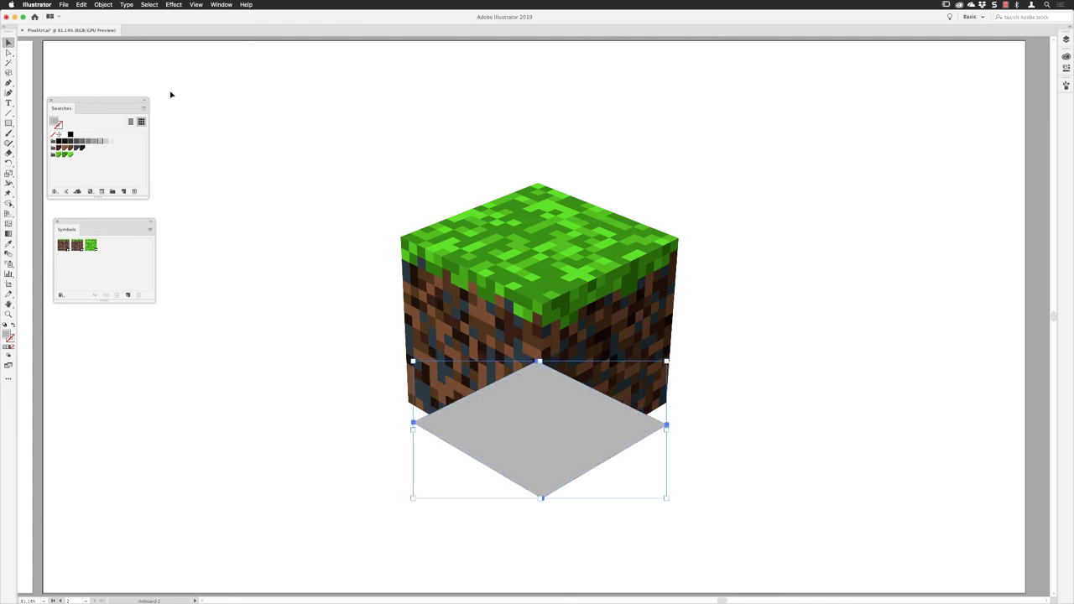
# Send the grey shape backward behind the cube and extend its lower edge slightly downward
pyautogui.click(104, 4)
pyautogui.moveTo(134, 23)
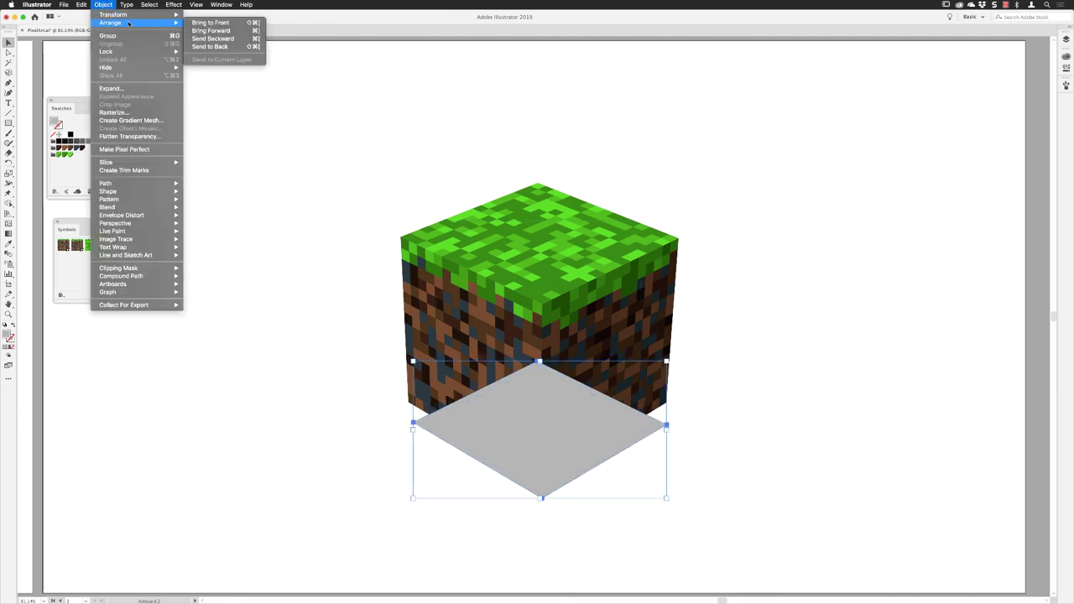
pyautogui.click(226, 38)
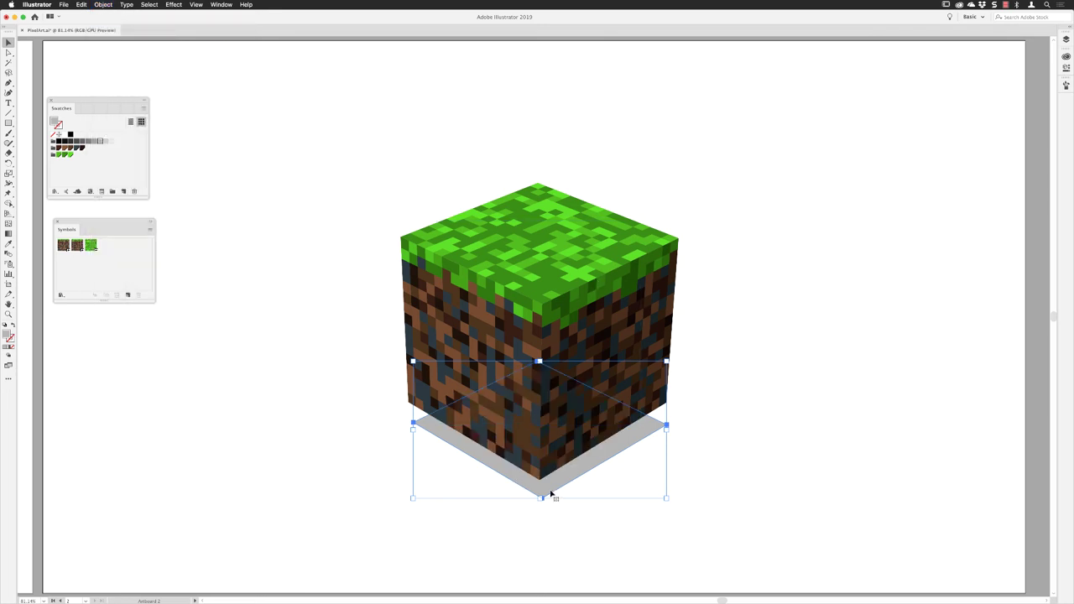
pyautogui.moveTo(541, 498); pyautogui.dragTo(541, 502)
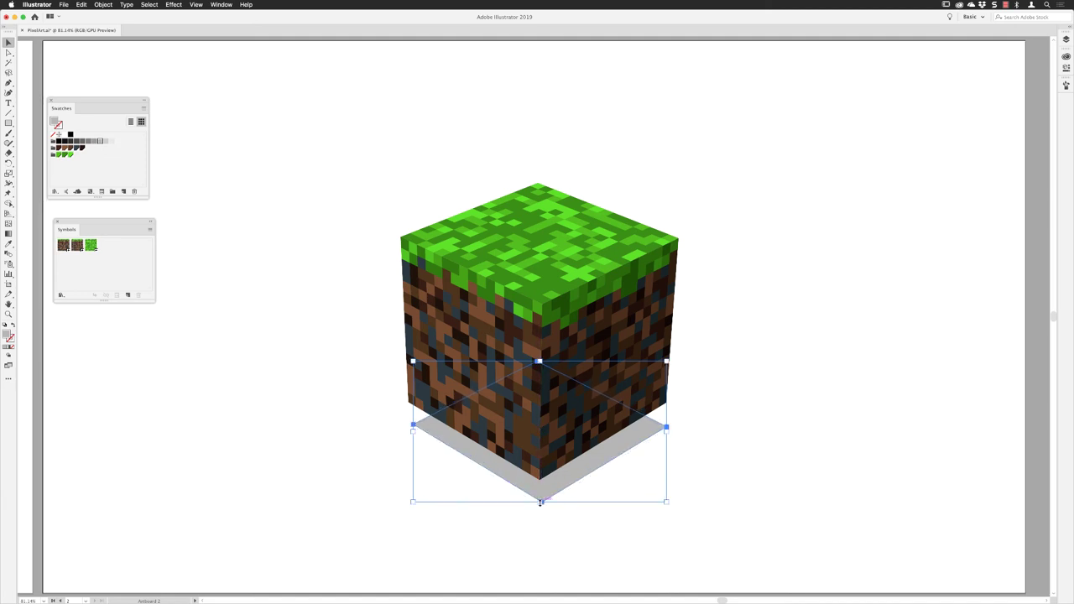
# Apply a previewed Gaussian Blur with a radius of about 15 pixels to the grey shape as a soft shadow, and deselect it
pyautogui.click(177, 5)
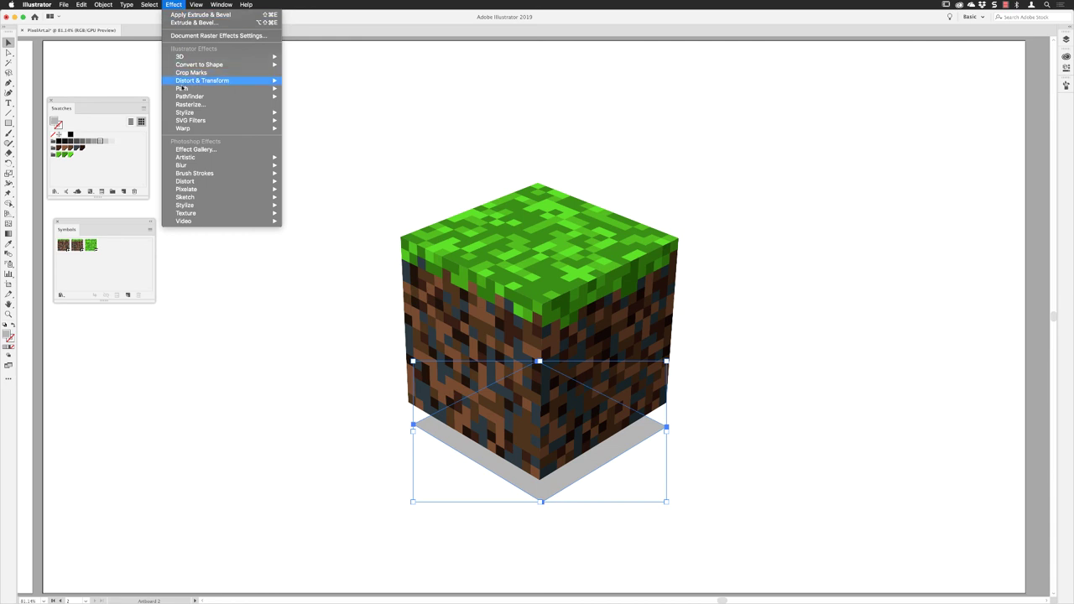
pyautogui.moveTo(182, 167)
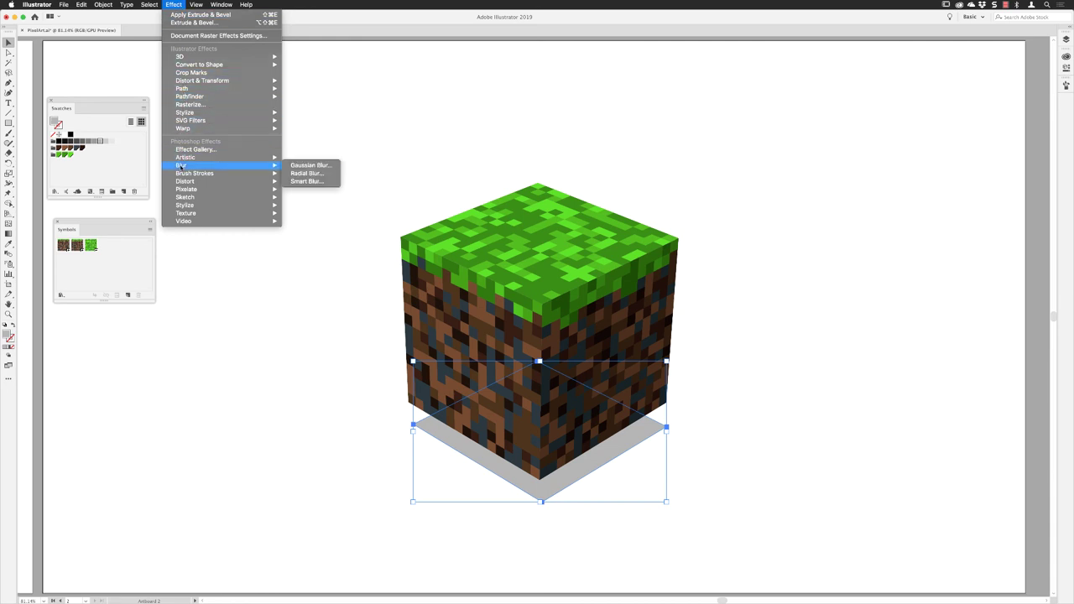
pyautogui.click(304, 165)
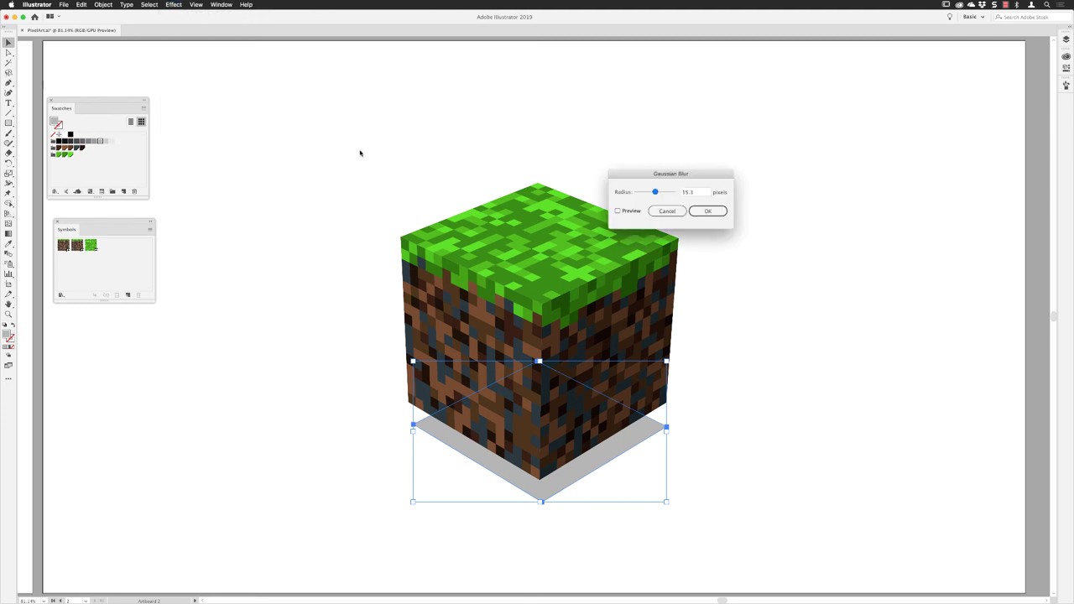
pyautogui.moveTo(639, 176); pyautogui.dragTo(709, 156)
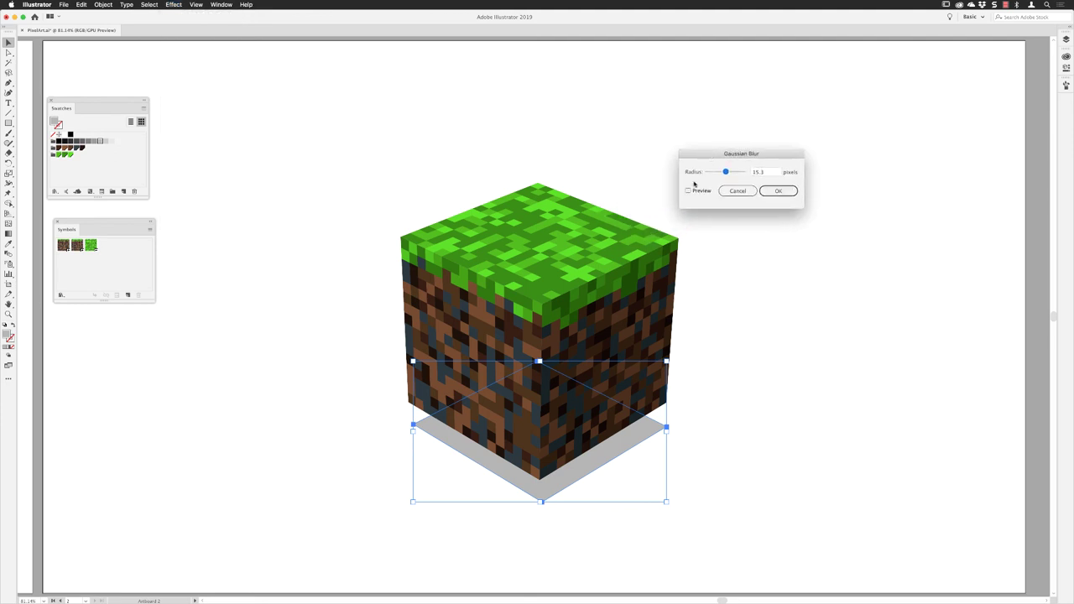
pyautogui.click(688, 190)
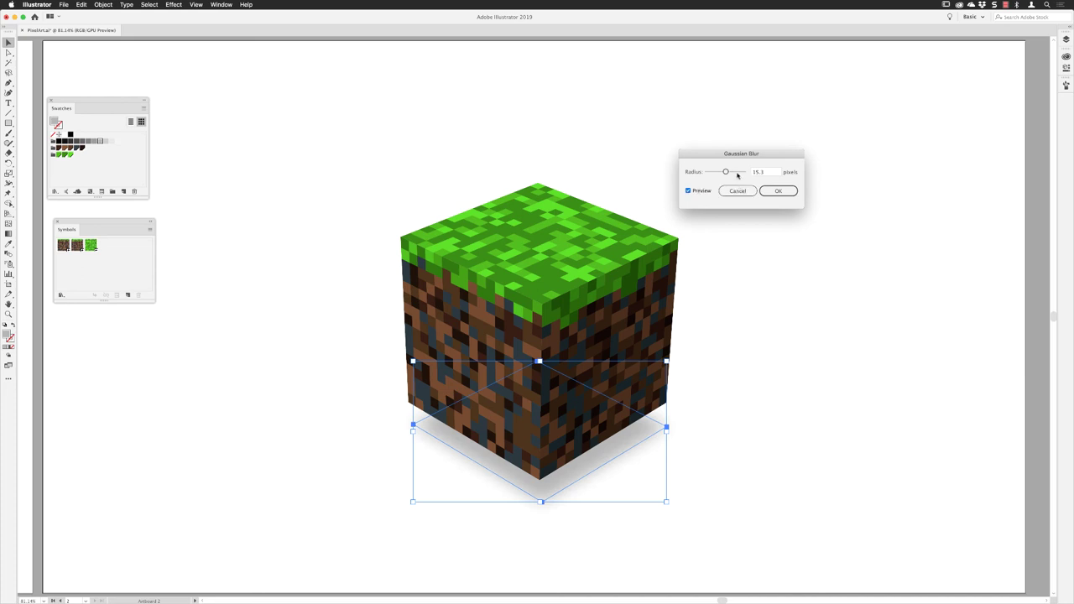
pyautogui.moveTo(726, 172)
pyautogui.mouseDown()
pyautogui.moveTo(710, 171)
pyautogui.moveTo(727, 172)
pyautogui.mouseUp()
pyautogui.click(778, 190)
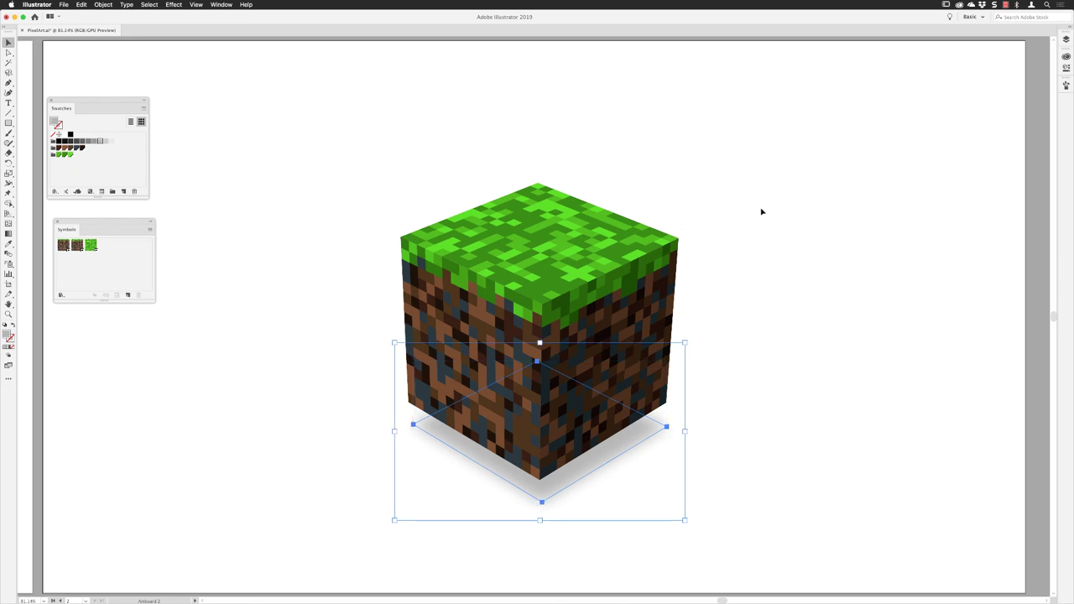
pyautogui.click(777, 209)
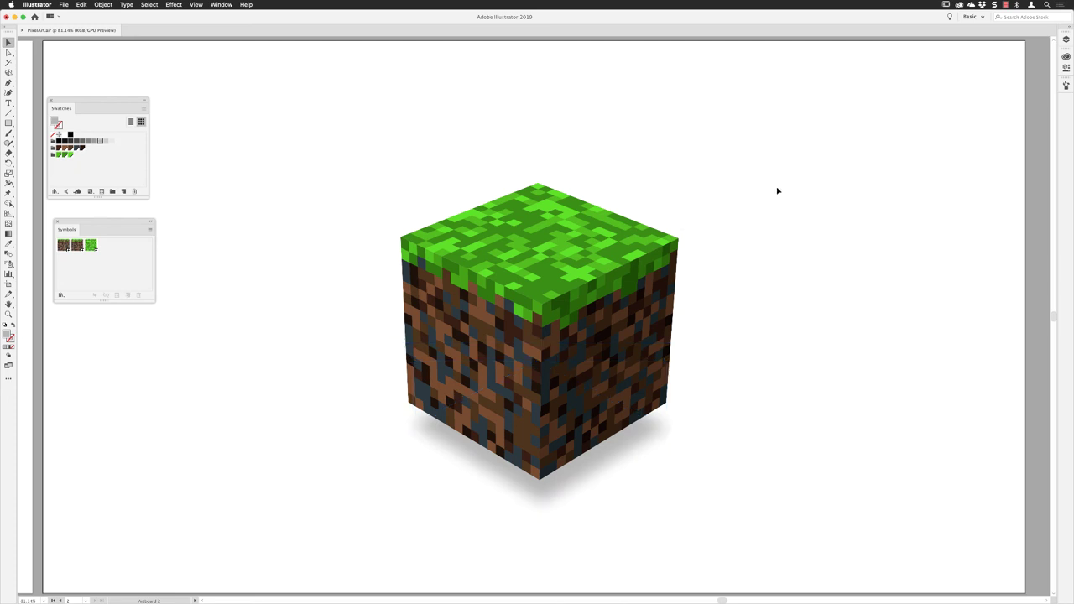